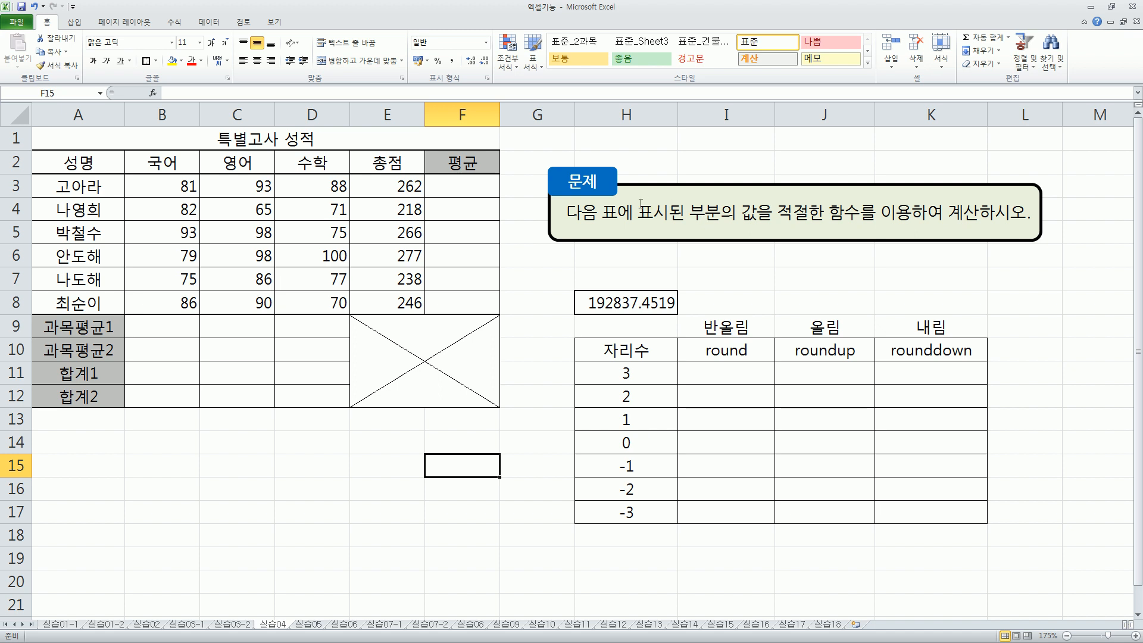
Step: Examine the blank average cells, the round, roundup and rounddown headings, and the source number in H8
{"action": "left_click", "coordinate": [536, 254]}
{"action": "left_click_drag", "start_coordinate": [473, 190], "coordinate": [461, 305]}
{"action": "left_click_drag", "start_coordinate": [172, 335], "coordinate": [326, 348]}
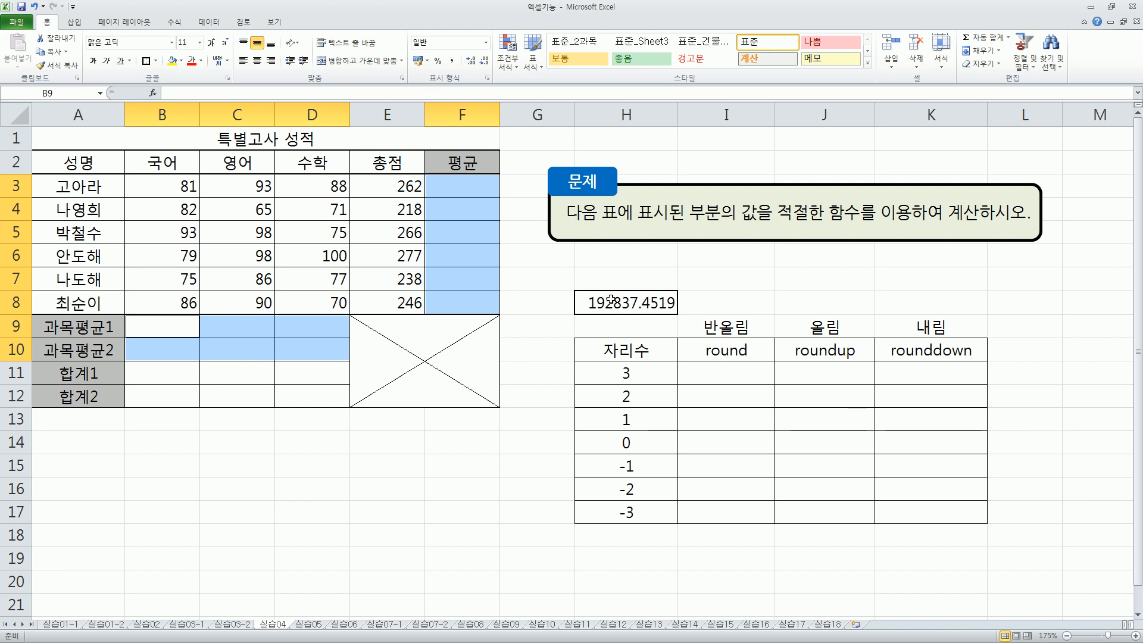
{"action": "left_click", "coordinate": [738, 348]}
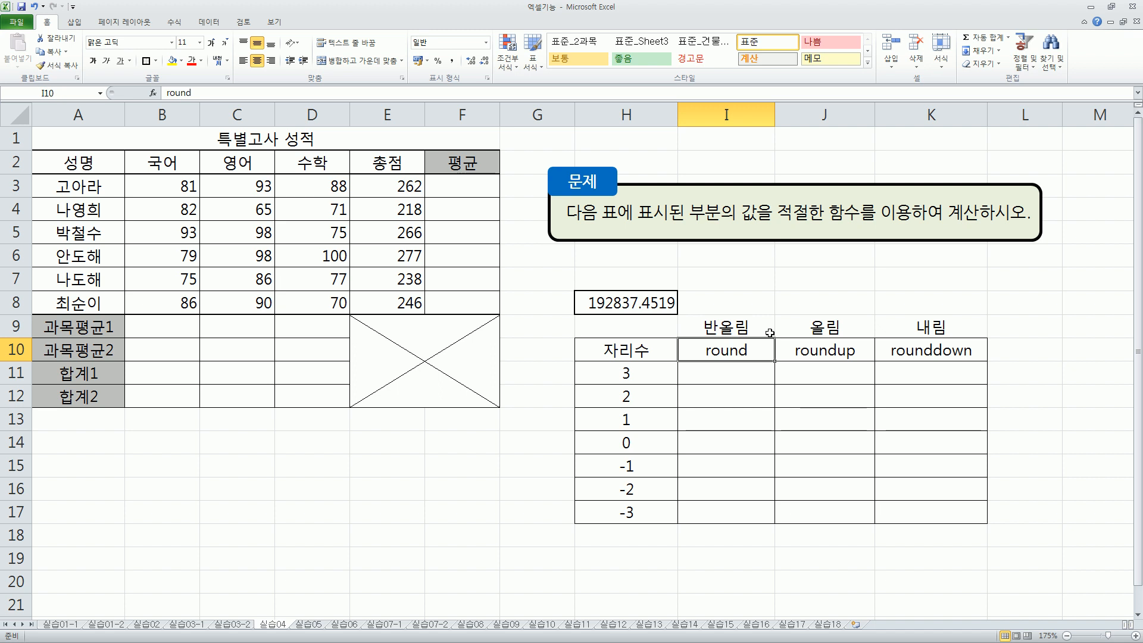
{"action": "left_click", "coordinate": [725, 327]}
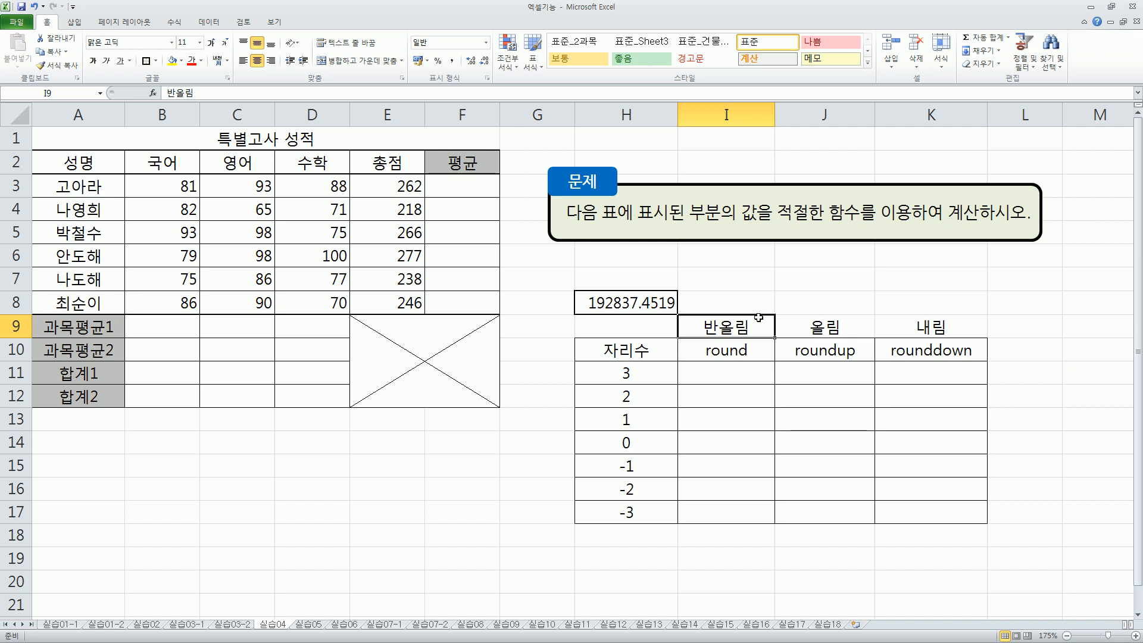
{"action": "left_click", "coordinate": [825, 327]}
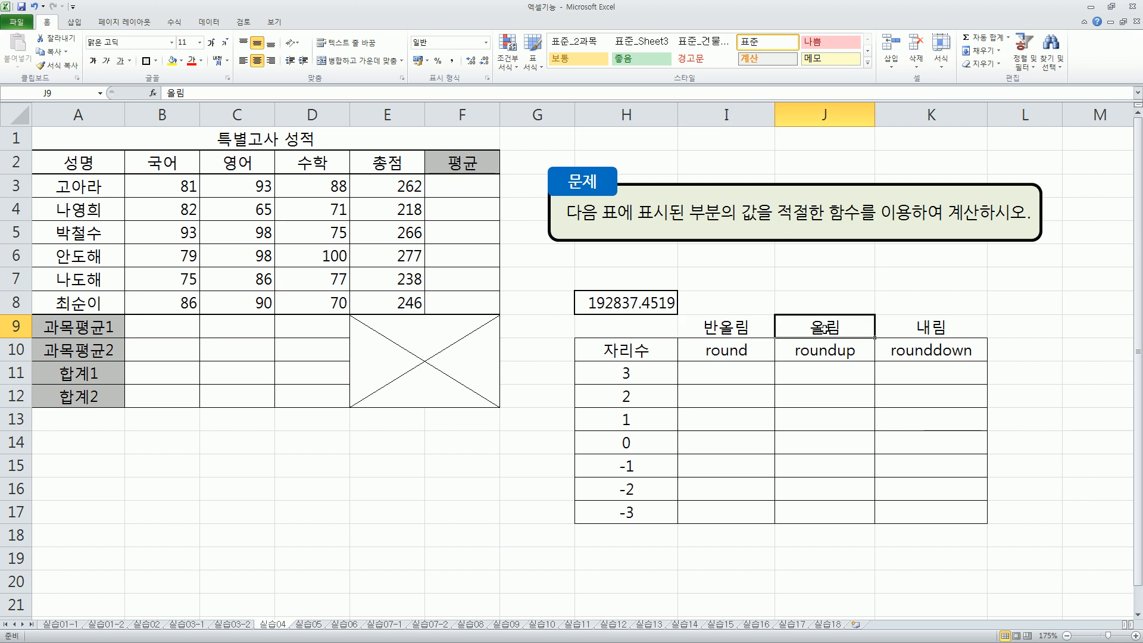
{"action": "left_click", "coordinate": [911, 324]}
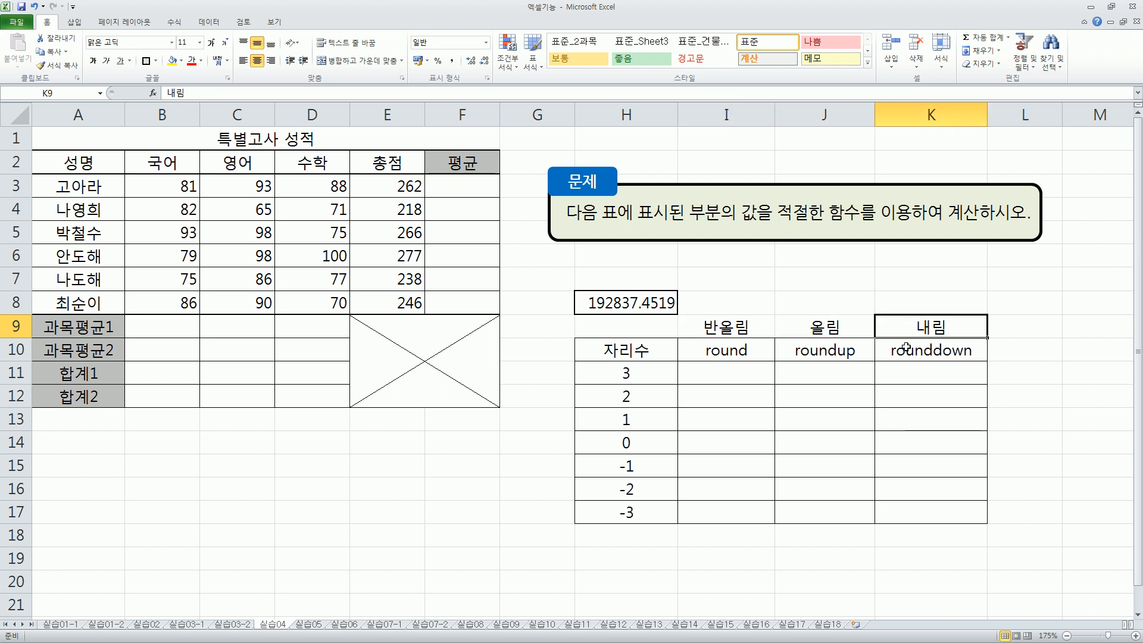
{"action": "left_click", "coordinate": [637, 312]}
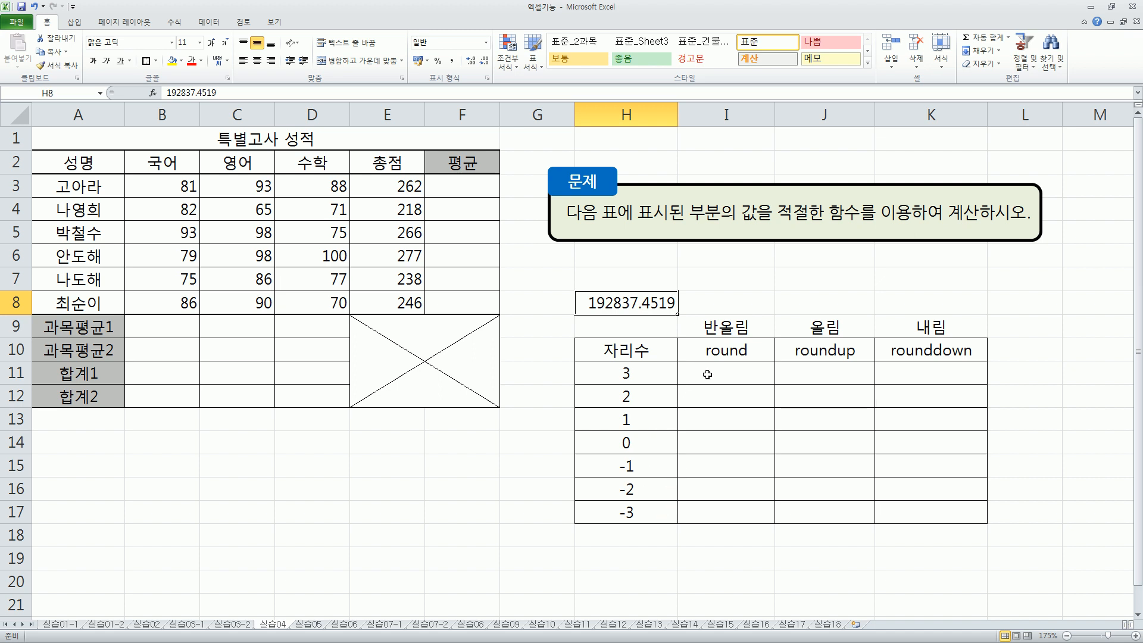
Step: Enter the formula =ROUND(H8,H11) in I11 to round the source number to the digits given in H11
{"action": "left_click", "coordinate": [727, 378]}
{"action": "type", "text": "="}
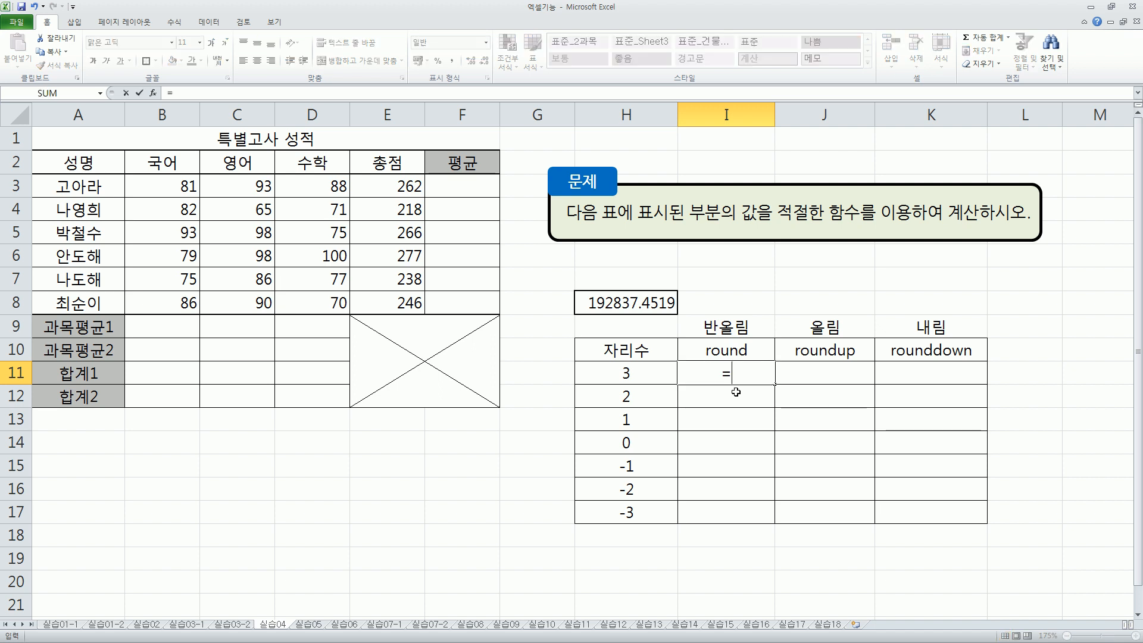
{"action": "type", "text": "r"}
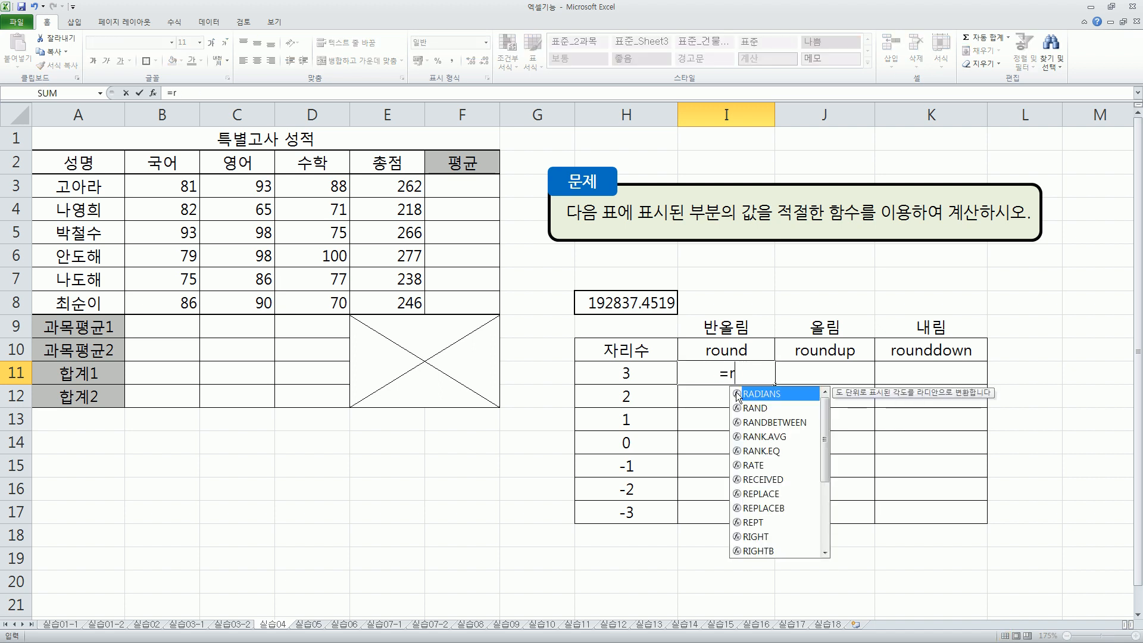
{"action": "type", "text": "ound("}
{"action": "key", "text": "Up"}
{"action": "key", "text": "Up"}
{"action": "key", "text": "Up"}
{"action": "key", "text": "Left"}
{"action": "type", "text": ","}
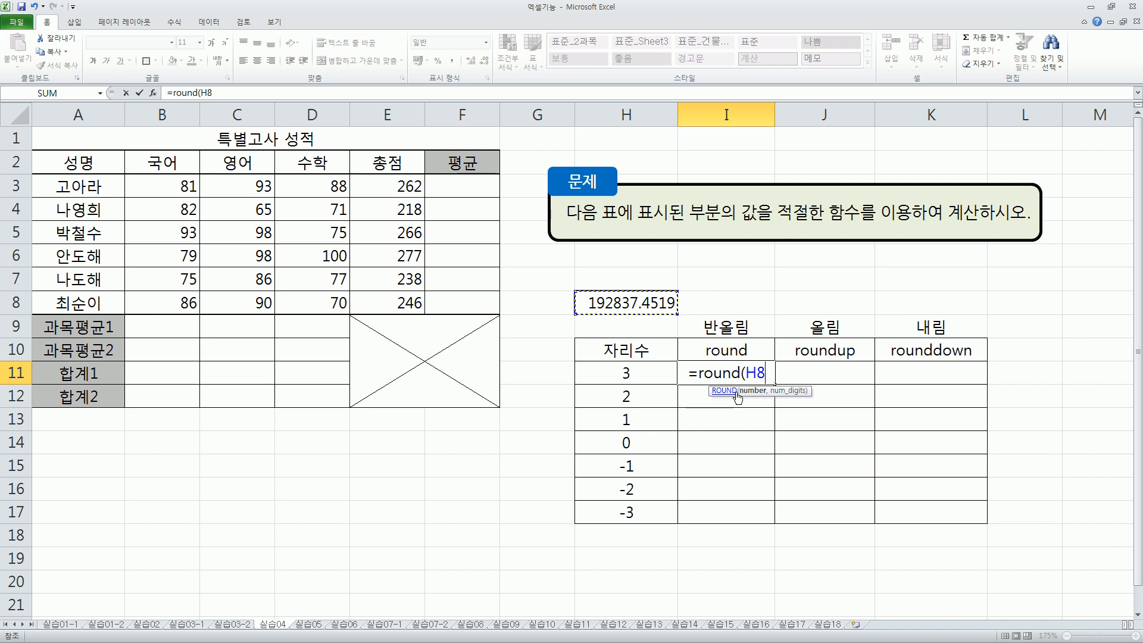
{"action": "key", "text": "Left"}
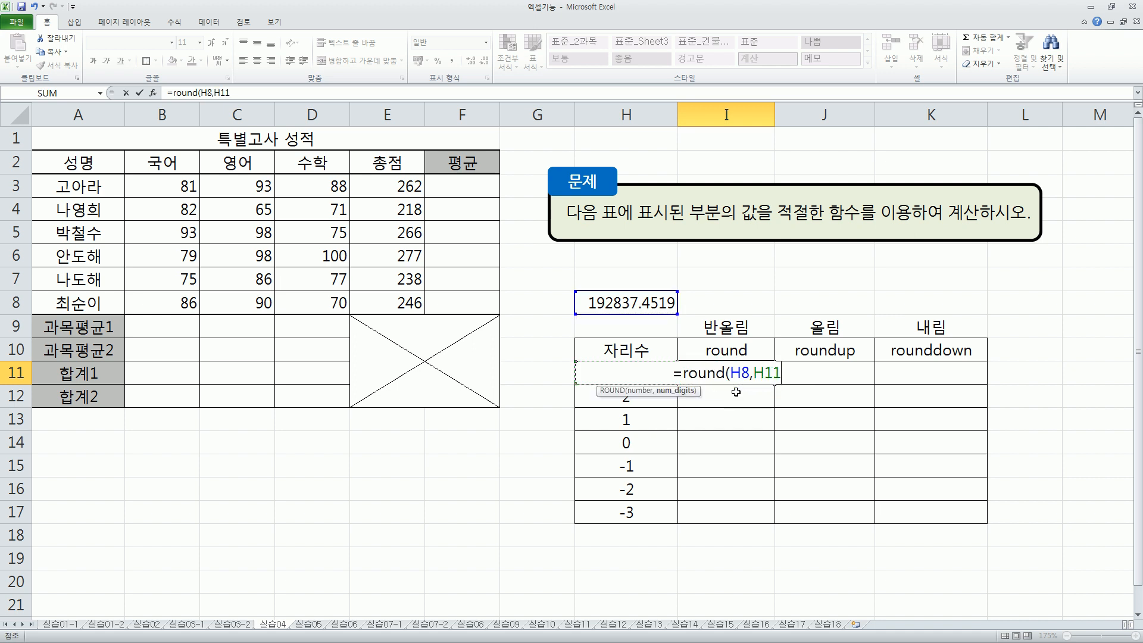
{"action": "key", "text": "Return"}
{"action": "key", "text": "Up"}
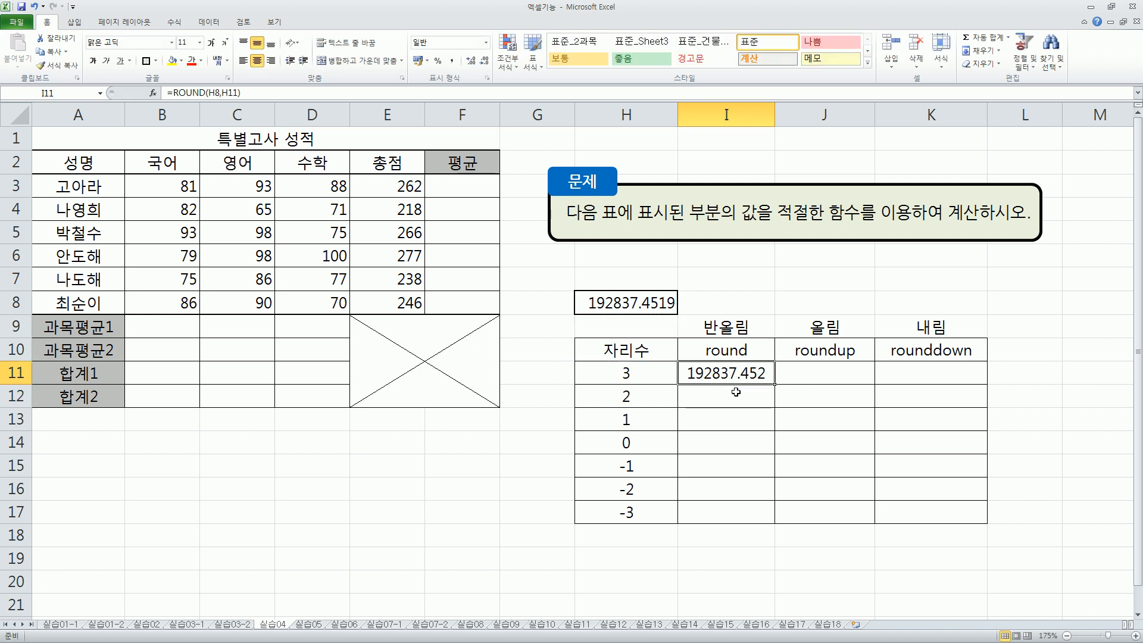
Step: Review the arguments of the ROUND formula in I11 against the source number in H8 and the digit values in H11:H17
{"action": "double_click", "coordinate": [740, 376]}
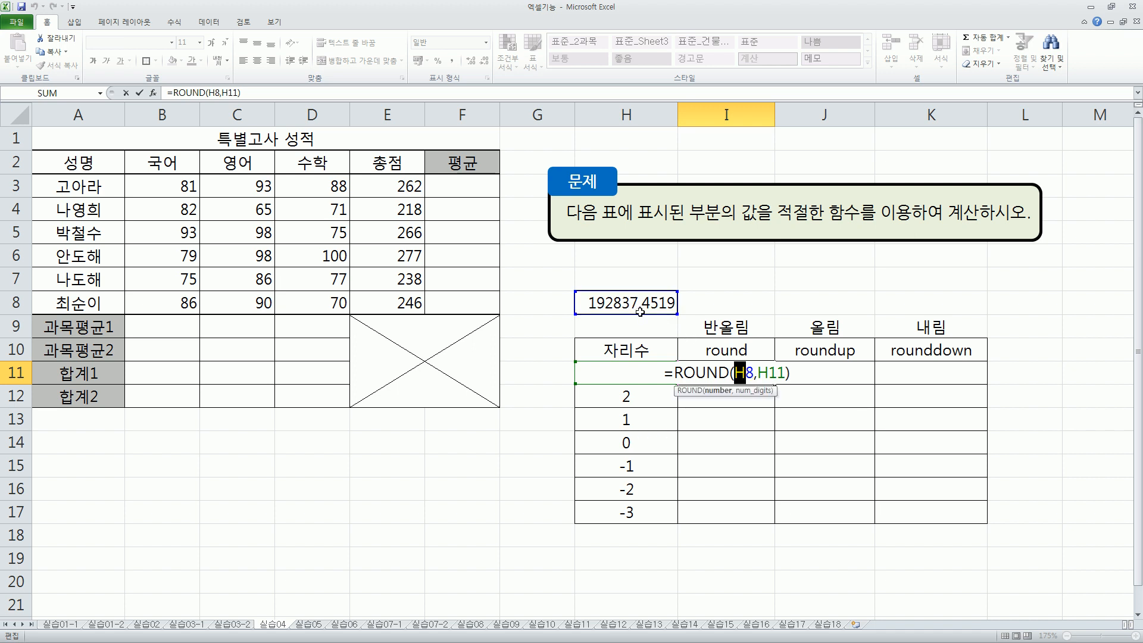
{"action": "left_click_drag", "start_coordinate": [759, 374], "coordinate": [786, 373]}
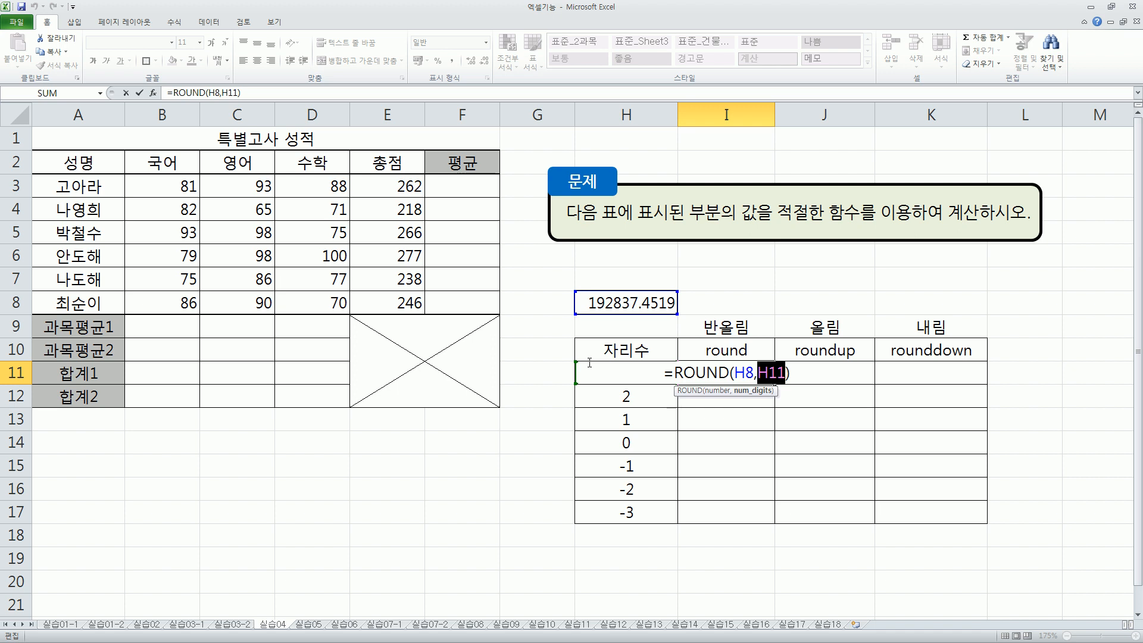
{"action": "key", "text": "Return"}
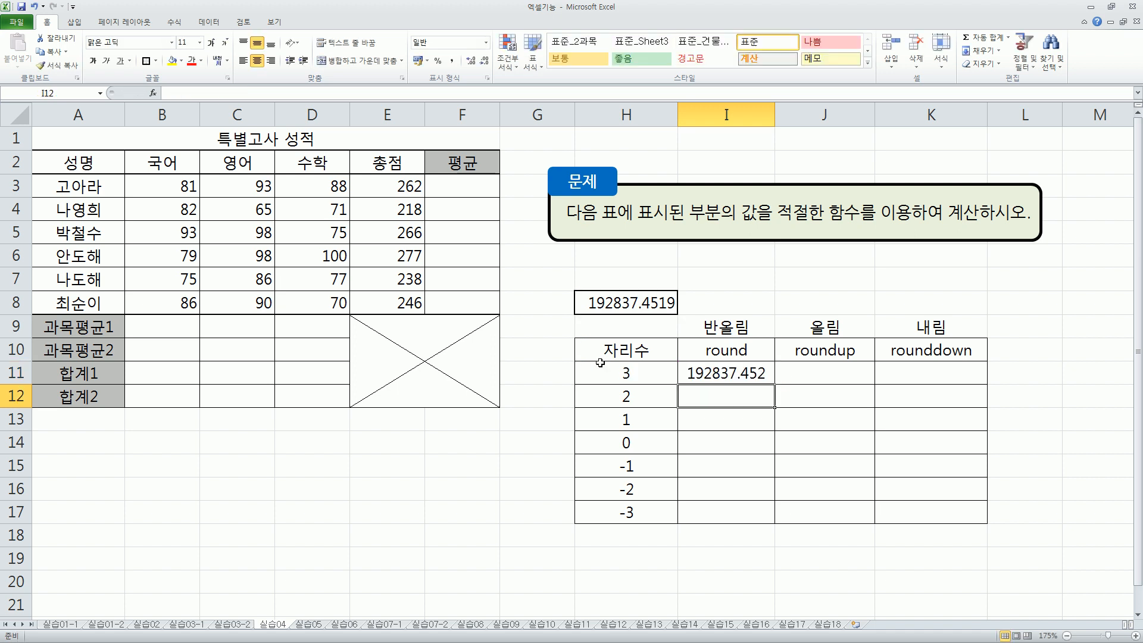
{"action": "left_click", "coordinate": [764, 377]}
{"action": "mouse_move", "coordinate": [775, 383]}
{"action": "left_mouse_down"}
{"action": "mouse_move", "coordinate": [767, 411]}
{"action": "mouse_move", "coordinate": [771, 384]}
{"action": "left_mouse_up"}
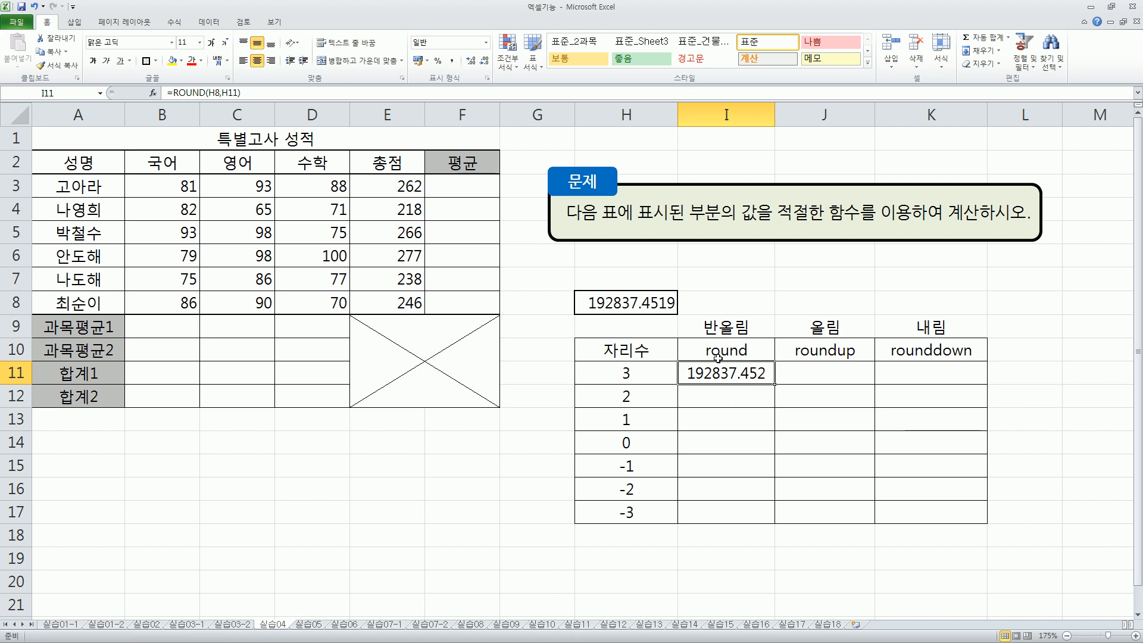
{"action": "left_click", "coordinate": [610, 302]}
{"action": "left_click", "coordinate": [721, 372]}
{"action": "left_click_drag", "start_coordinate": [653, 369], "coordinate": [661, 505]}
{"action": "left_click", "coordinate": [701, 375]}
{"action": "left_click", "coordinate": [651, 310]}
{"action": "left_click", "coordinate": [719, 373]}
Step: Make the H8 reference in I11's ROUND formula absolute as $H$8 and fill the formula down to I17
{"action": "double_click", "coordinate": [738, 373]}
{"action": "left_click_drag", "start_coordinate": [735, 373], "coordinate": [755, 373]}
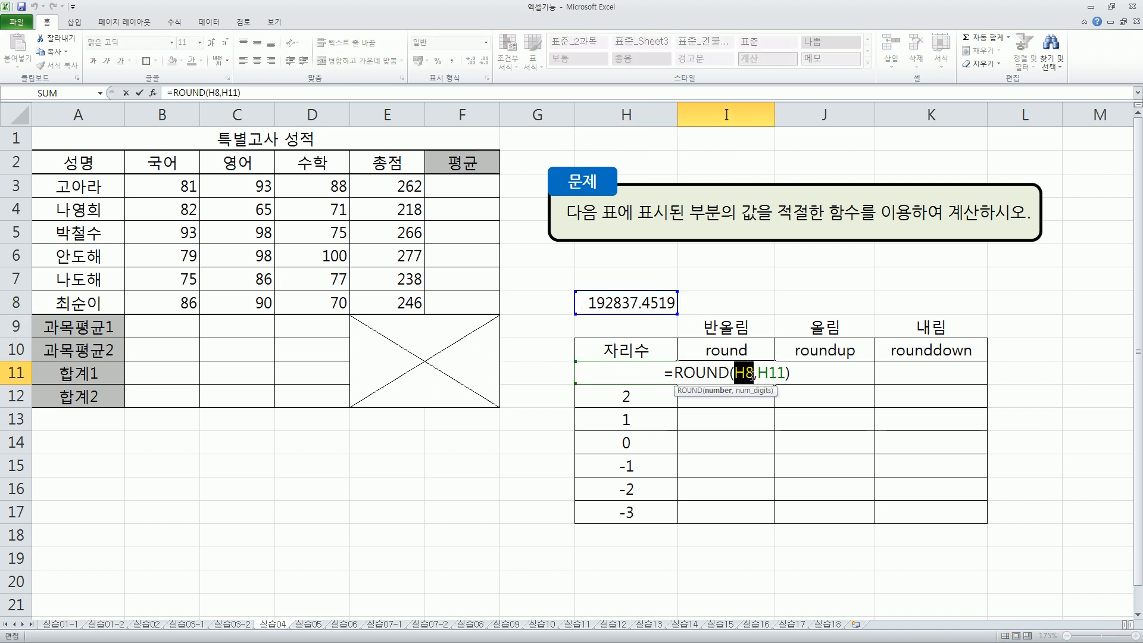
{"action": "key", "text": "F4"}
{"action": "key", "text": "Return"}
{"action": "left_click", "coordinate": [756, 374]}
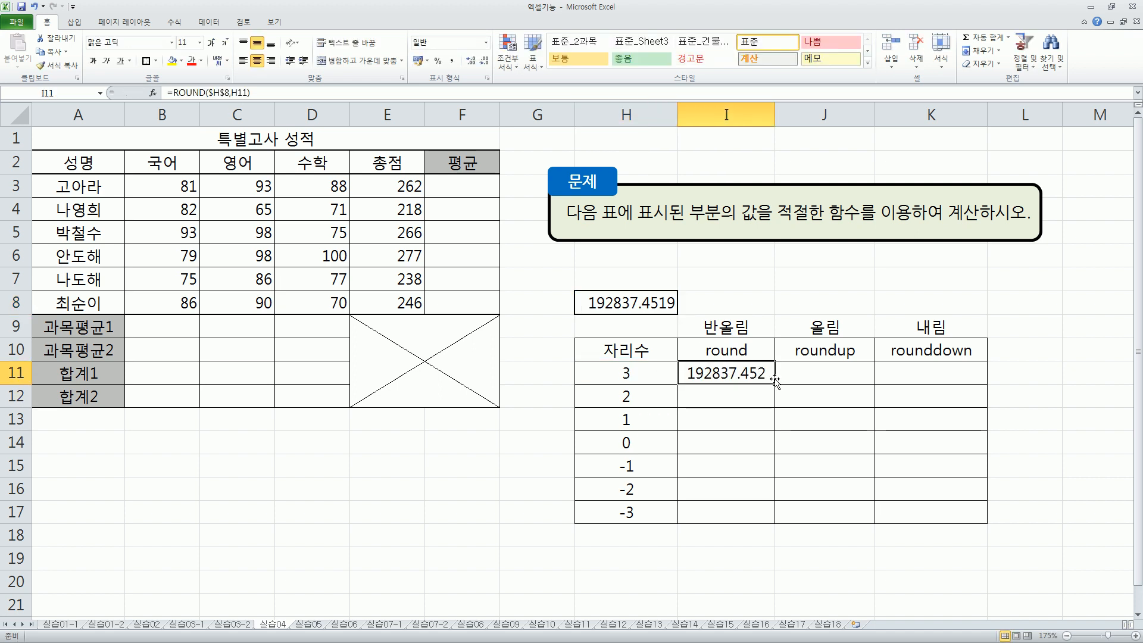
{"action": "left_click_drag", "start_coordinate": [774, 384], "coordinate": [773, 523]}
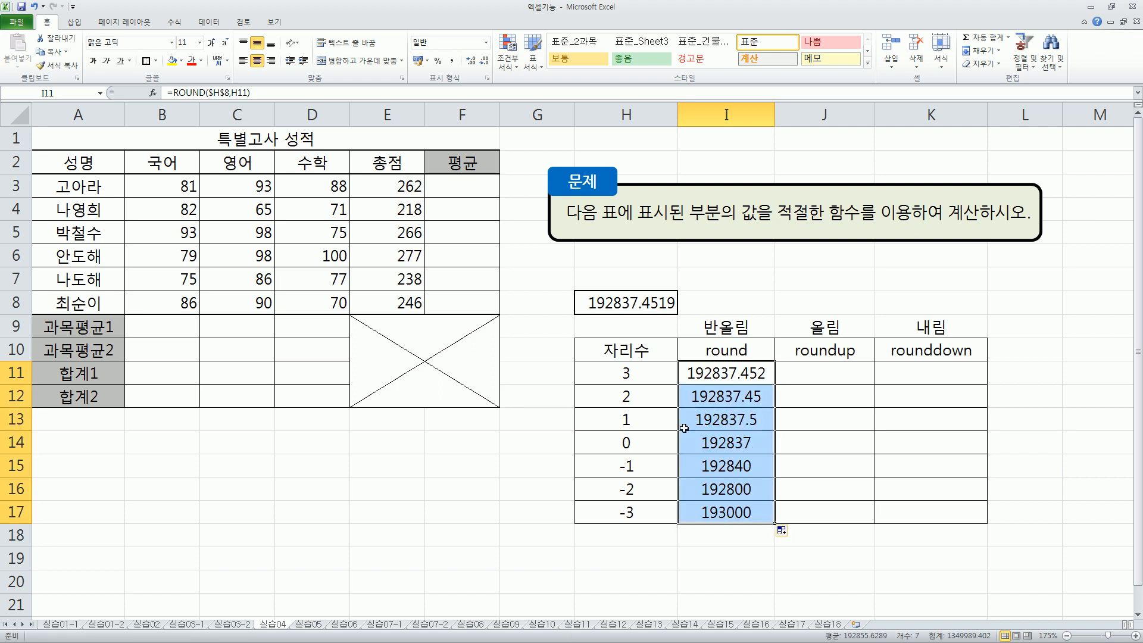
{"action": "left_click", "coordinate": [692, 543]}
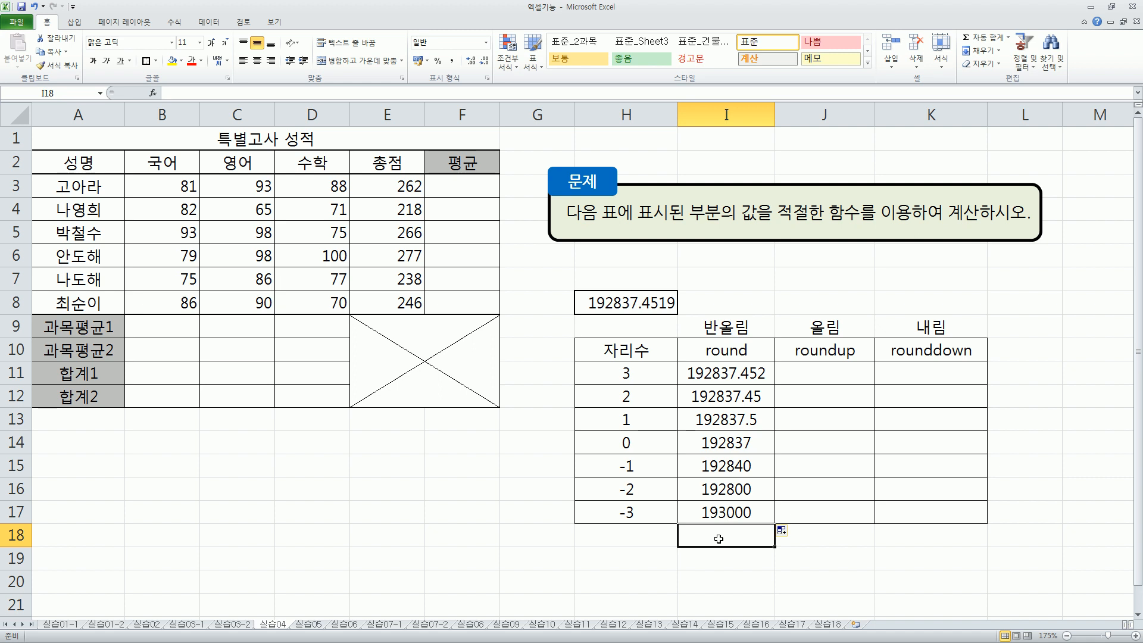
Step: Compare each ROUND result in I11:I17 with its digit value in column H and the source number in H8
{"action": "left_click_drag", "start_coordinate": [617, 365], "coordinate": [640, 383]}
{"action": "left_click_drag", "start_coordinate": [739, 383], "coordinate": [770, 383]}
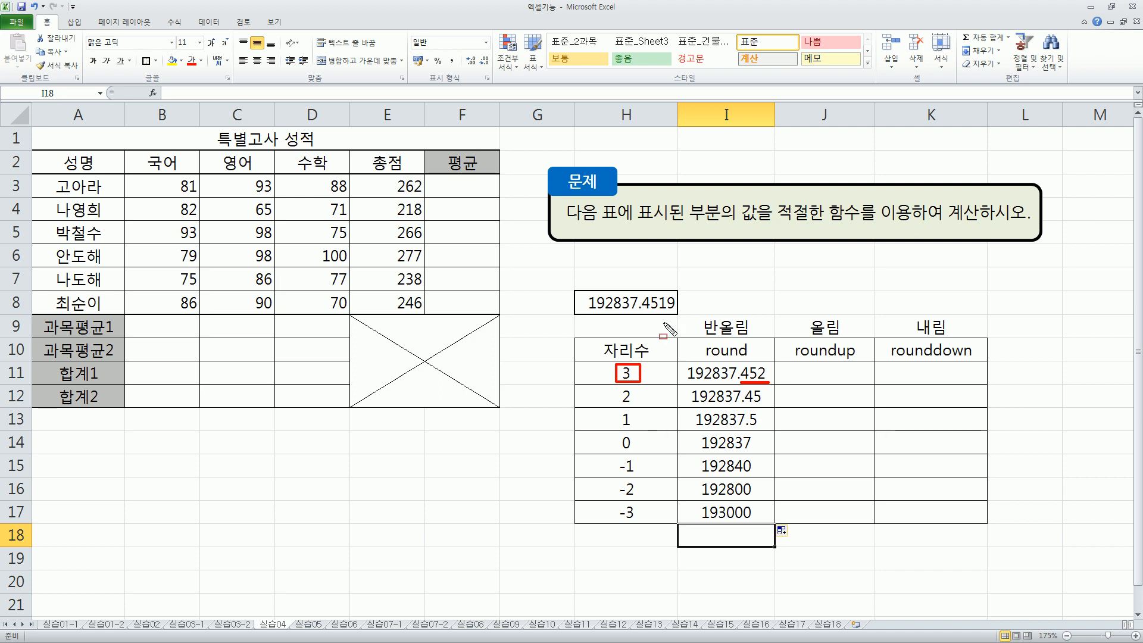
{"action": "left_click_drag", "start_coordinate": [641, 312], "coordinate": [674, 312]}
{"action": "mouse_move", "coordinate": [698, 316]}
{"action": "left_mouse_down"}
{"action": "mouse_move", "coordinate": [719, 350]}
{"action": "mouse_move", "coordinate": [755, 339]}
{"action": "left_mouse_up"}
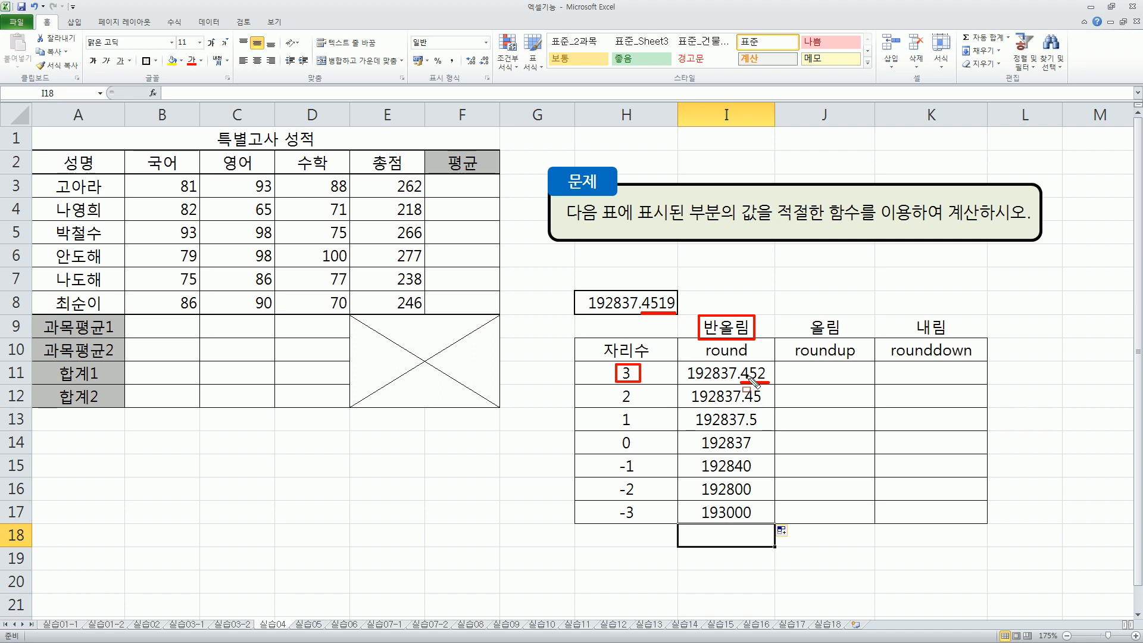
{"action": "mouse_move", "coordinate": [615, 388]}
{"action": "left_mouse_down"}
{"action": "mouse_move", "coordinate": [620, 407]}
{"action": "mouse_move", "coordinate": [640, 388]}
{"action": "left_mouse_up"}
{"action": "left_click_drag", "start_coordinate": [744, 405], "coordinate": [766, 406]}
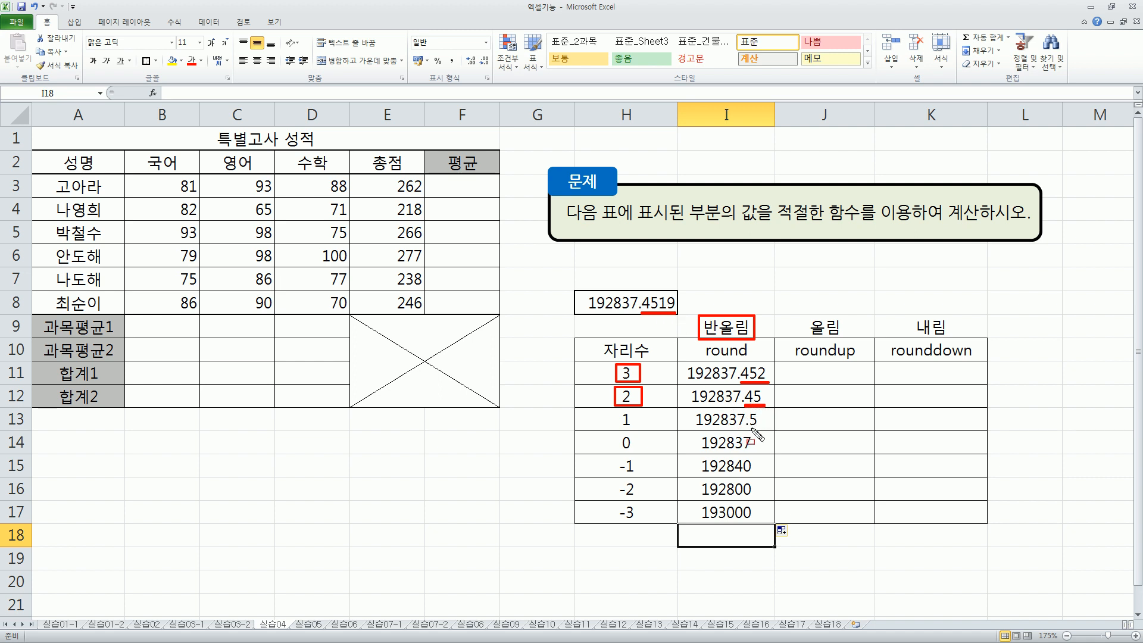
{"action": "left_click_drag", "start_coordinate": [615, 410], "coordinate": [642, 429]}
{"action": "left_click_drag", "start_coordinate": [748, 427], "coordinate": [758, 428]}
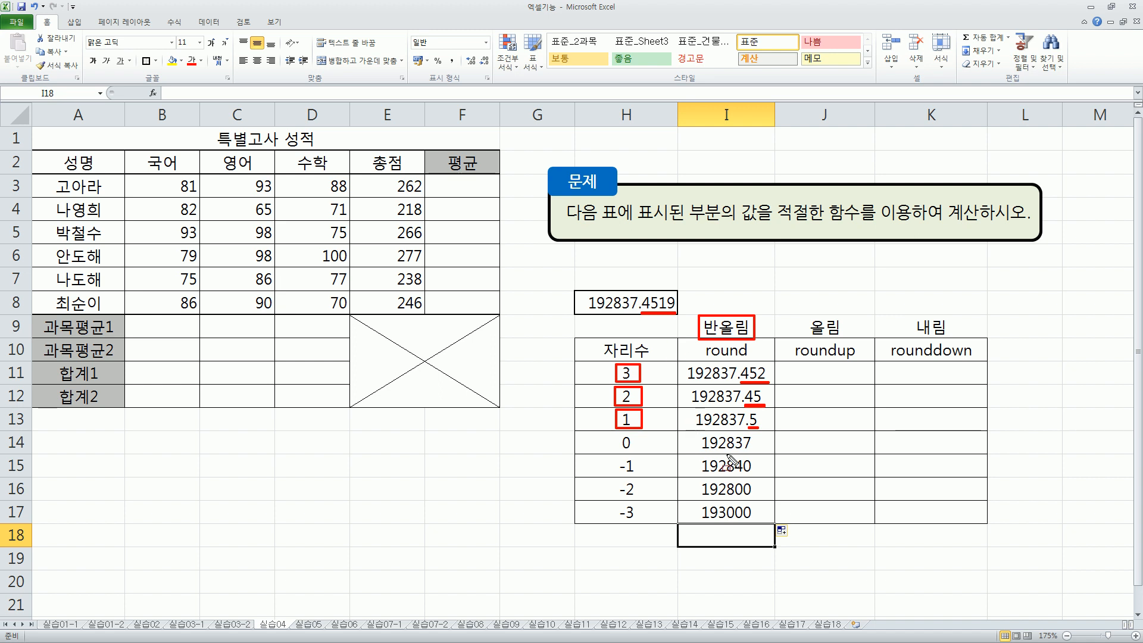
{"action": "mouse_move", "coordinate": [616, 433]}
{"action": "left_mouse_down"}
{"action": "mouse_move", "coordinate": [639, 453]}
{"action": "mouse_move", "coordinate": [754, 452]}
{"action": "left_mouse_up"}
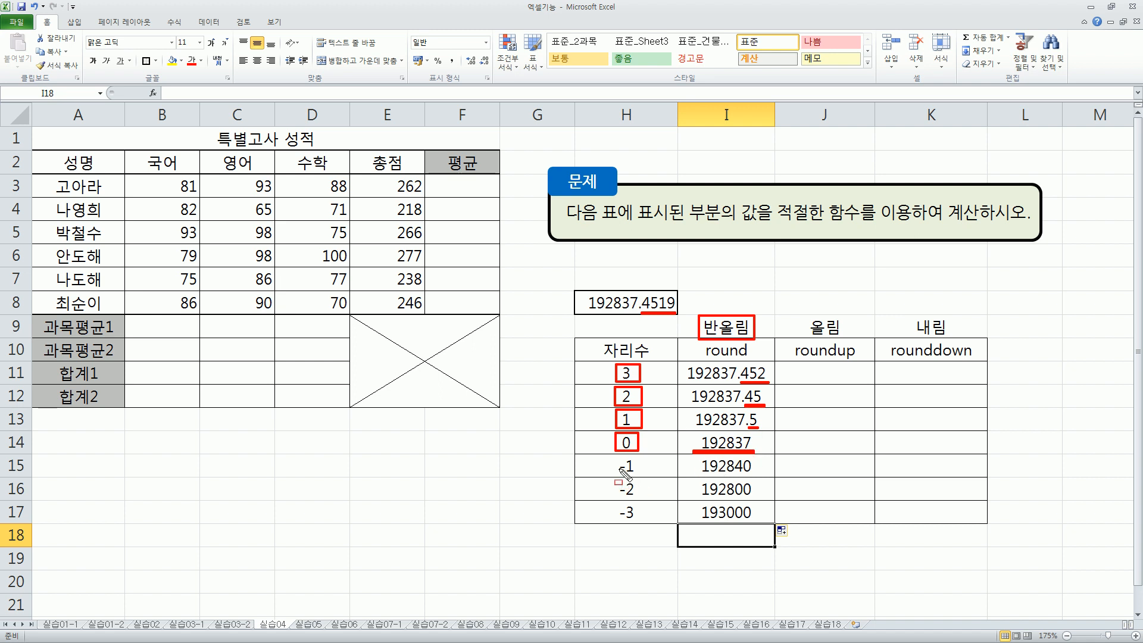
{"action": "left_click_drag", "start_coordinate": [615, 456], "coordinate": [642, 476]}
{"action": "left_click_drag", "start_coordinate": [743, 473], "coordinate": [751, 474]}
{"action": "left_click_drag", "start_coordinate": [704, 474], "coordinate": [751, 474]}
{"action": "mouse_move", "coordinate": [630, 482]}
{"action": "left_mouse_down"}
{"action": "mouse_move", "coordinate": [642, 497]}
{"action": "mouse_move", "coordinate": [619, 504]}
{"action": "left_mouse_up"}
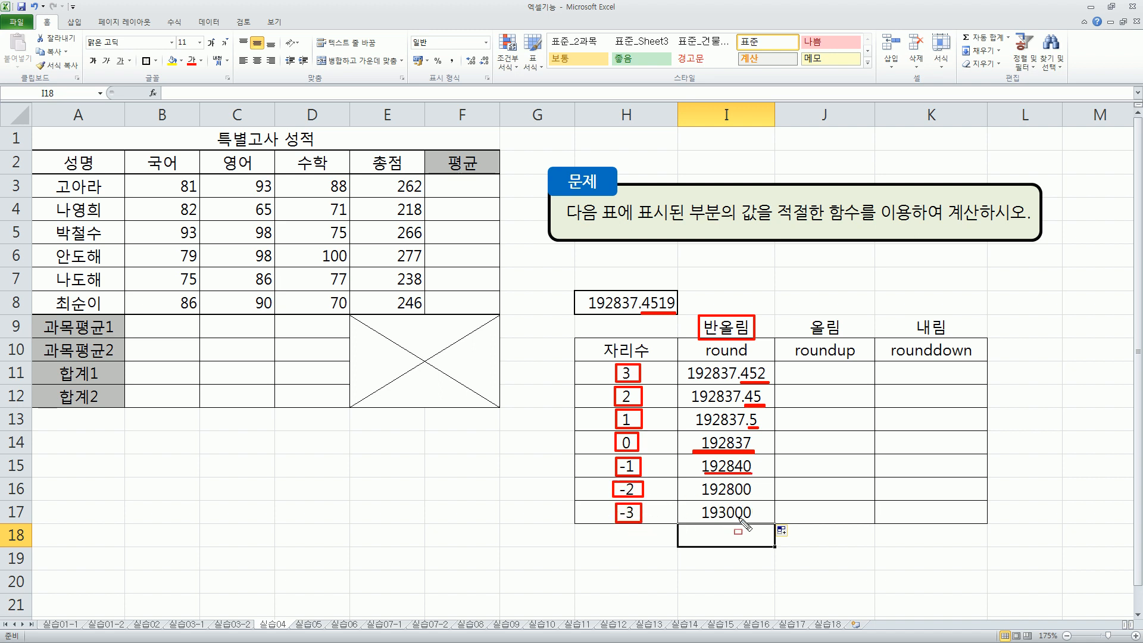
{"action": "key", "text": "Escape"}
Step: Enter =ROUNDUP($H$8,H11) in J11 and fill the formula down to J17
{"action": "left_click", "coordinate": [837, 369]}
{"action": "type", "text": "=ROUNDUP("}
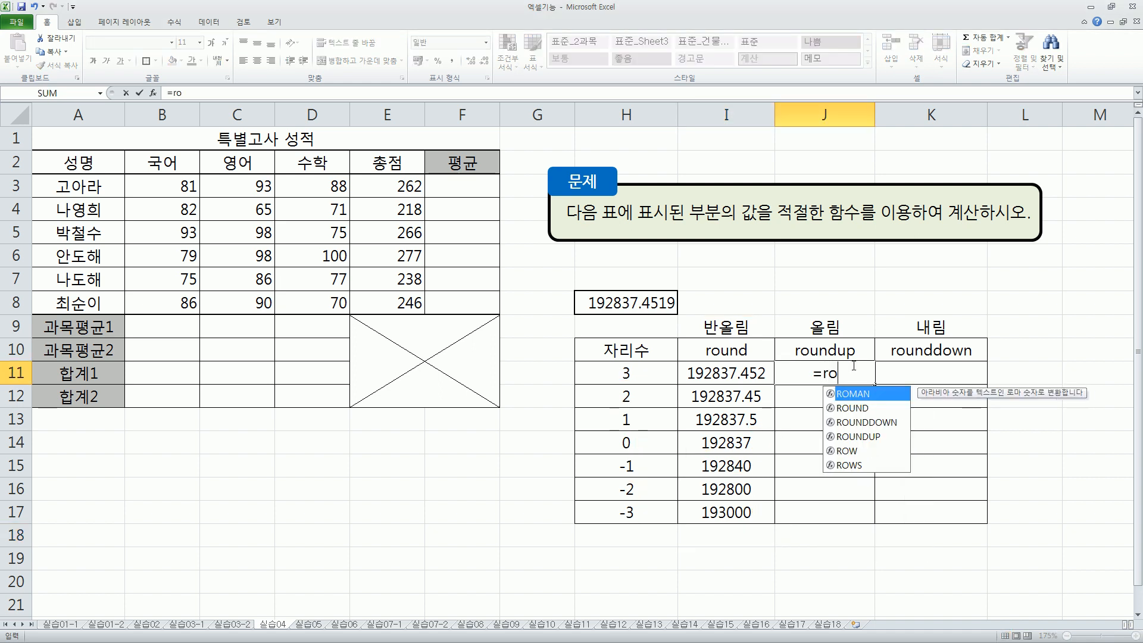
{"action": "key", "text": "Left"}
{"action": "key", "text": "Up"}
{"action": "key", "text": "Up"}
{"action": "key", "text": "Up"}
{"action": "key", "text": "Left"}
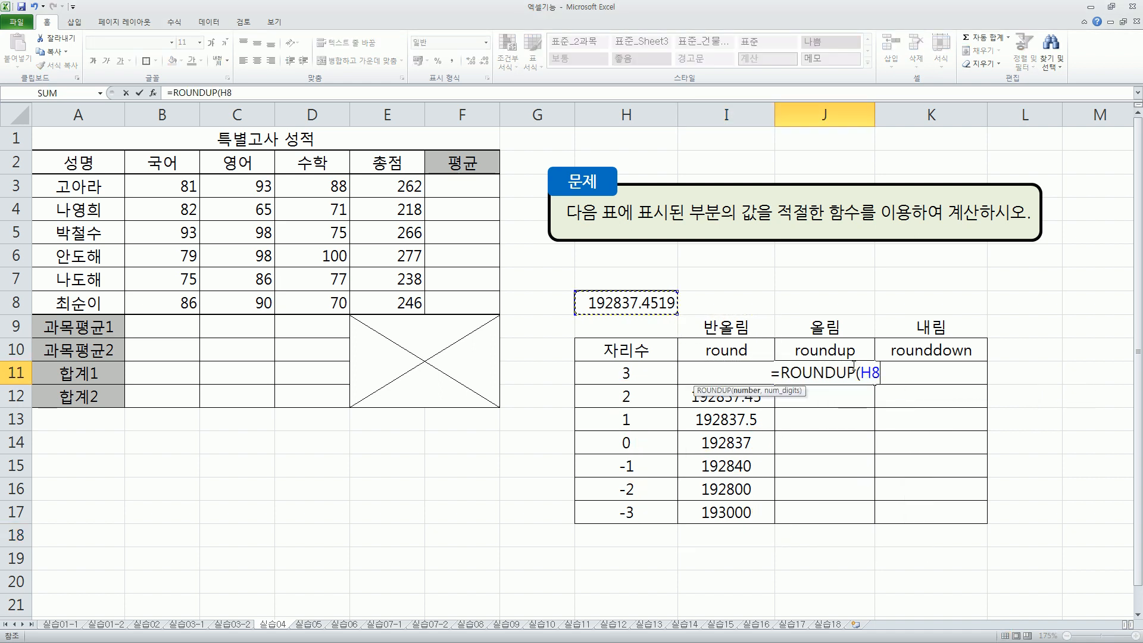
{"action": "key", "text": "F4"}
{"action": "type", "text": ","}
{"action": "key", "text": "Left"}
{"action": "key", "text": "Left"}
{"action": "key", "text": "Left"}
{"action": "key", "text": "Right"}
{"action": "key", "text": "Return"}
{"action": "left_click", "coordinate": [854, 366]}
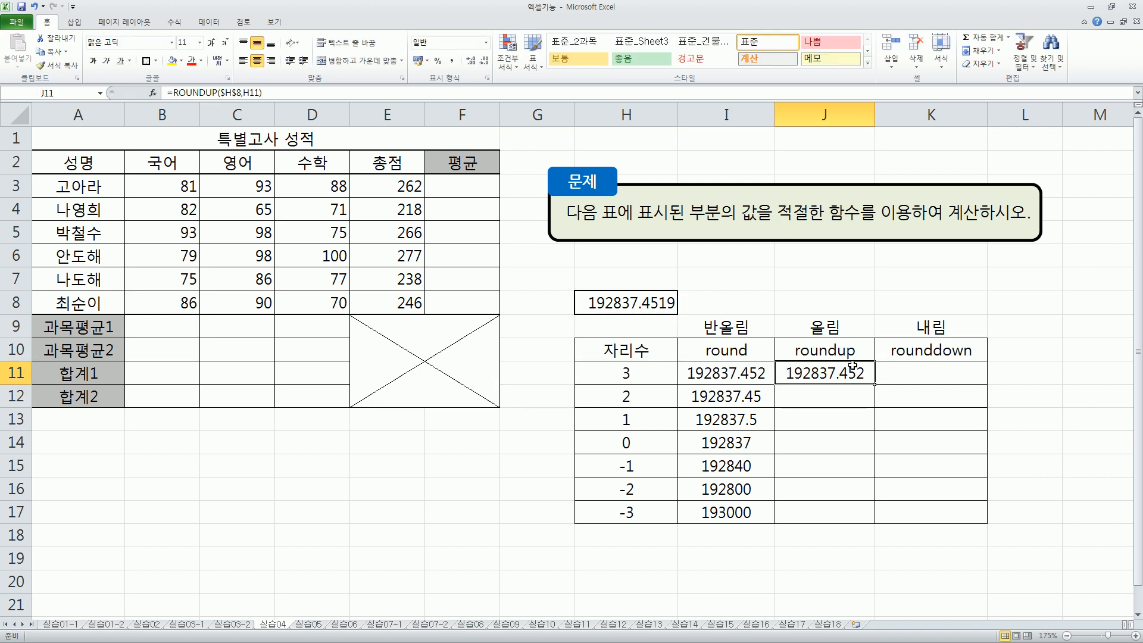
{"action": "left_click_drag", "start_coordinate": [875, 384], "coordinate": [882, 518]}
Step: Enter =ROUNDDOWN($H$8,H11) in K11 and fill the formula down to K17
{"action": "left_click", "coordinate": [942, 371]}
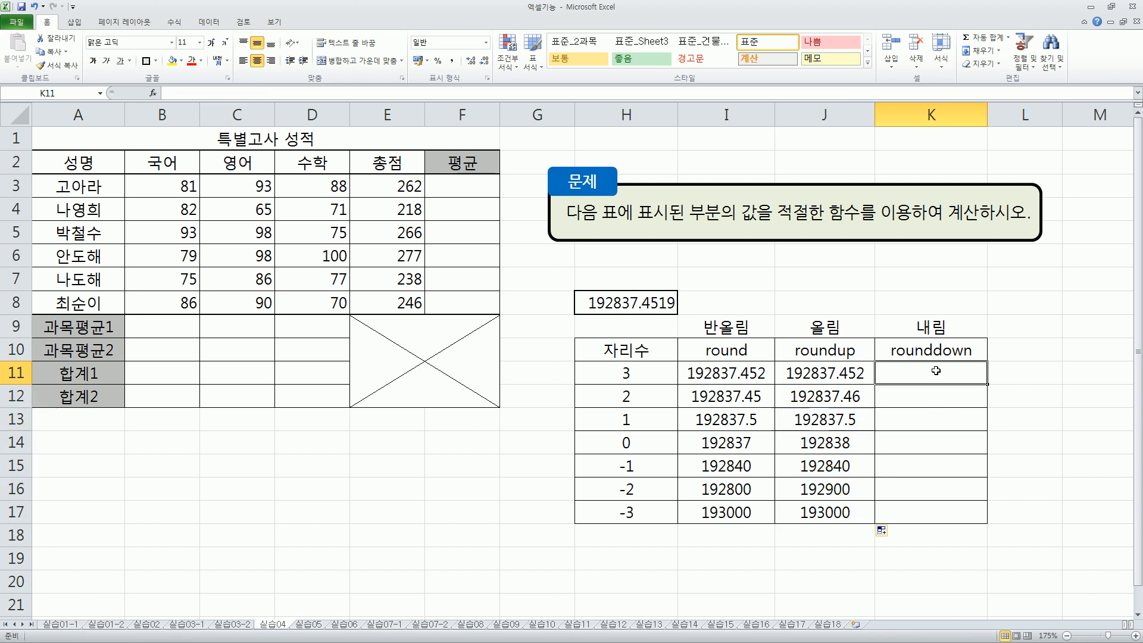
{"action": "type", "text": "=rou"}
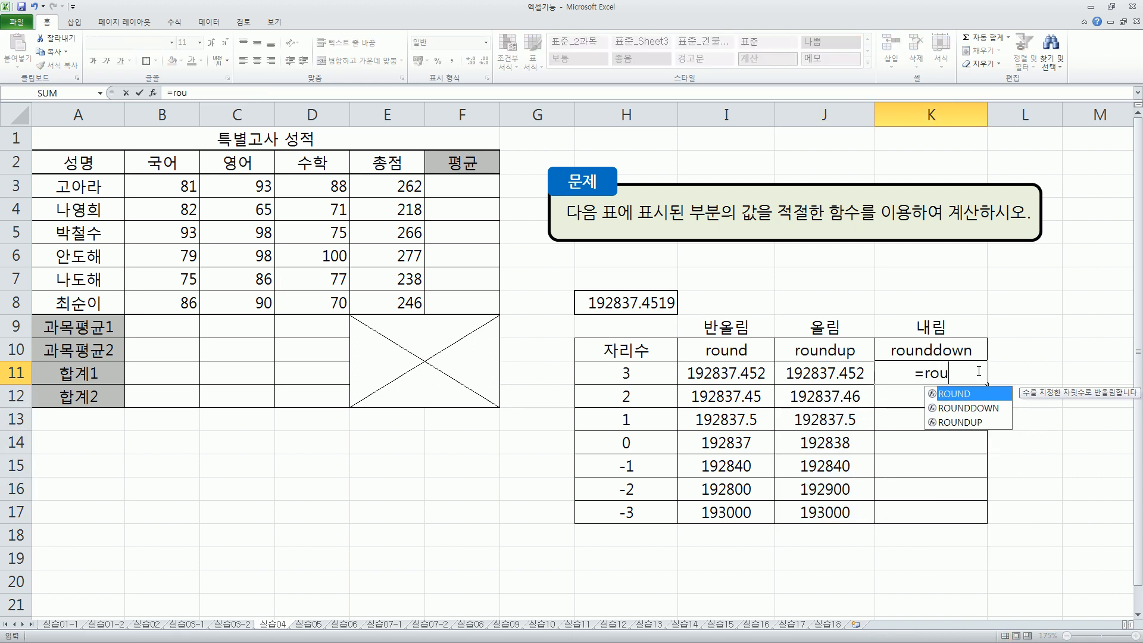
{"action": "type", "text": "ndd"}
{"action": "key", "text": "Tab"}
{"action": "key", "text": "Left"}
{"action": "key", "text": "Up"}
{"action": "key", "text": "Up"}
{"action": "key", "text": "Left"}
{"action": "key", "text": "Left"}
{"action": "key", "text": "Up"}
{"action": "key", "text": "F4"}
{"action": "type", "text": ","}
{"action": "key", "text": "Down"}
{"action": "key", "text": "Left"}
{"action": "key", "text": "Left"}
{"action": "key", "text": "Left"}
{"action": "key", "text": "Up"}
{"action": "key", "text": "Return"}
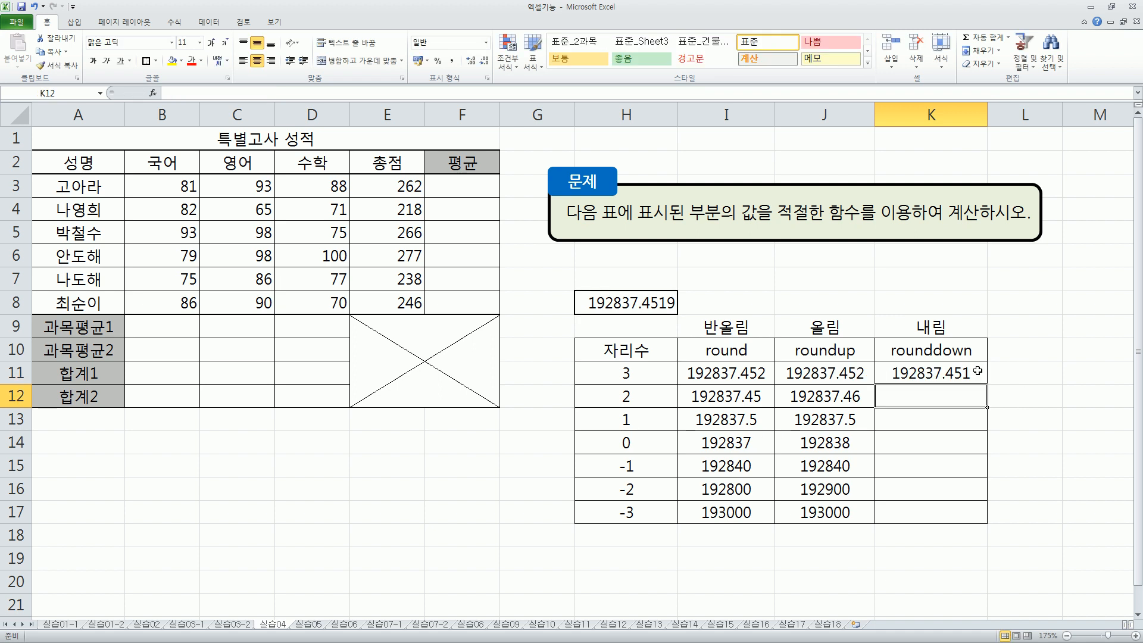
{"action": "left_click", "coordinate": [969, 372]}
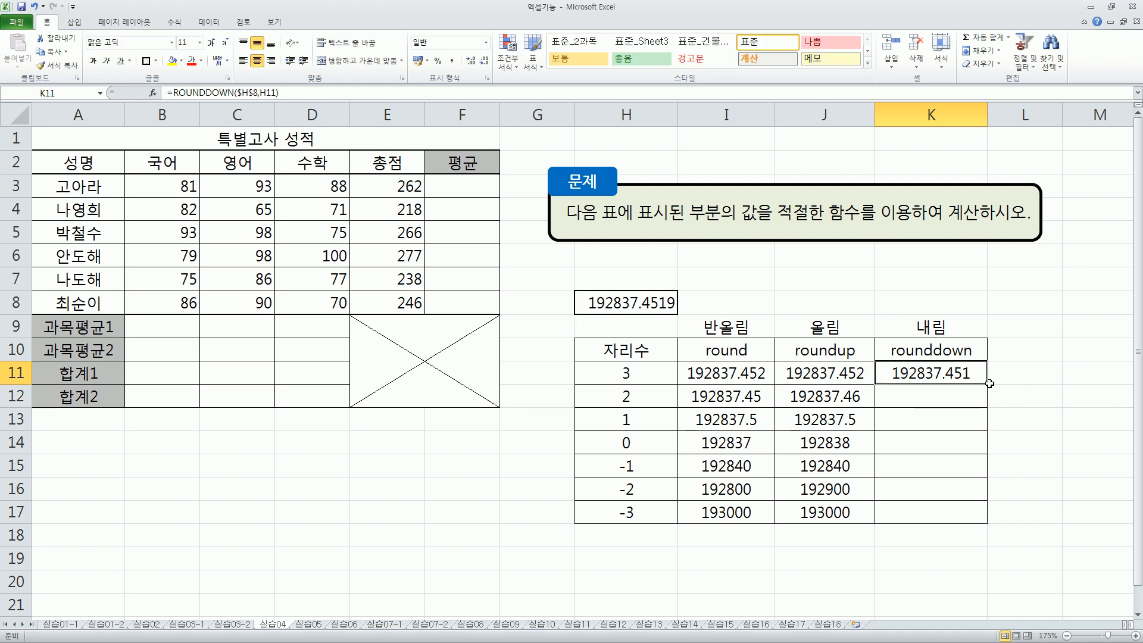
{"action": "left_click_drag", "start_coordinate": [987, 384], "coordinate": [981, 507]}
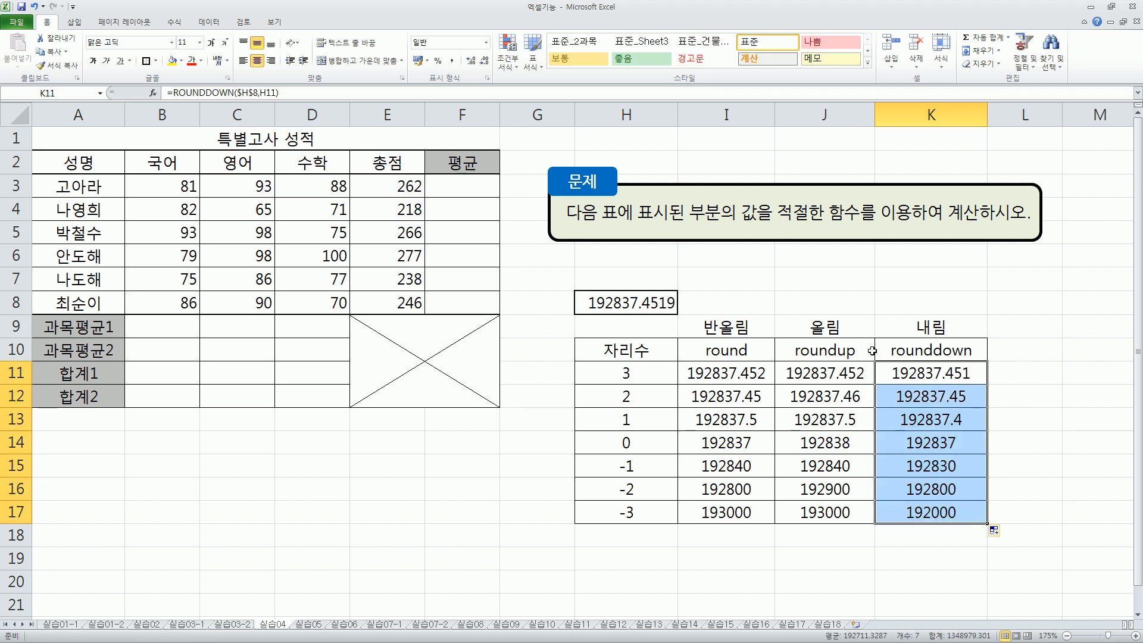
Step: Compare the ROUNDUP and ROUNDDOWN results for the 3-digit and 2-digit rows with the decimals of the source number in H8
{"action": "left_click", "coordinate": [834, 302]}
{"action": "left_click_drag", "start_coordinate": [618, 363], "coordinate": [638, 383]}
{"action": "left_click_drag", "start_coordinate": [642, 312], "coordinate": [665, 312]}
{"action": "left_click_drag", "start_coordinate": [843, 379], "coordinate": [862, 379]}
{"action": "left_click_drag", "start_coordinate": [941, 379], "coordinate": [973, 379]}
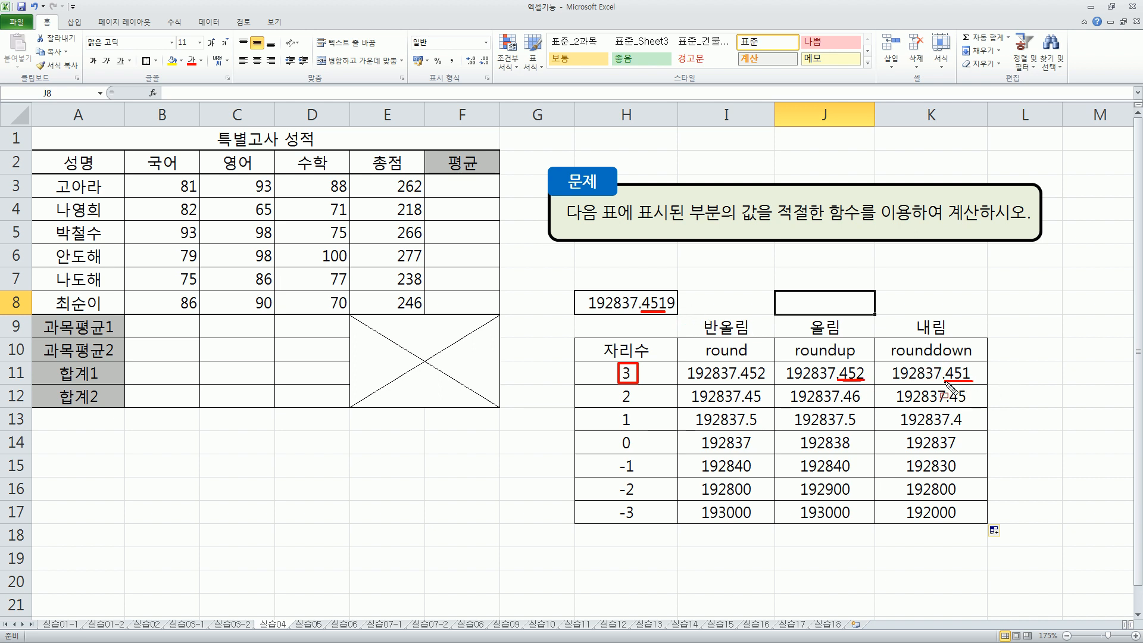
{"action": "left_click_drag", "start_coordinate": [617, 387], "coordinate": [638, 405]}
{"action": "mouse_move", "coordinate": [843, 404]}
{"action": "left_mouse_down"}
{"action": "mouse_move", "coordinate": [857, 404]}
{"action": "mouse_move", "coordinate": [845, 404]}
{"action": "left_mouse_up"}
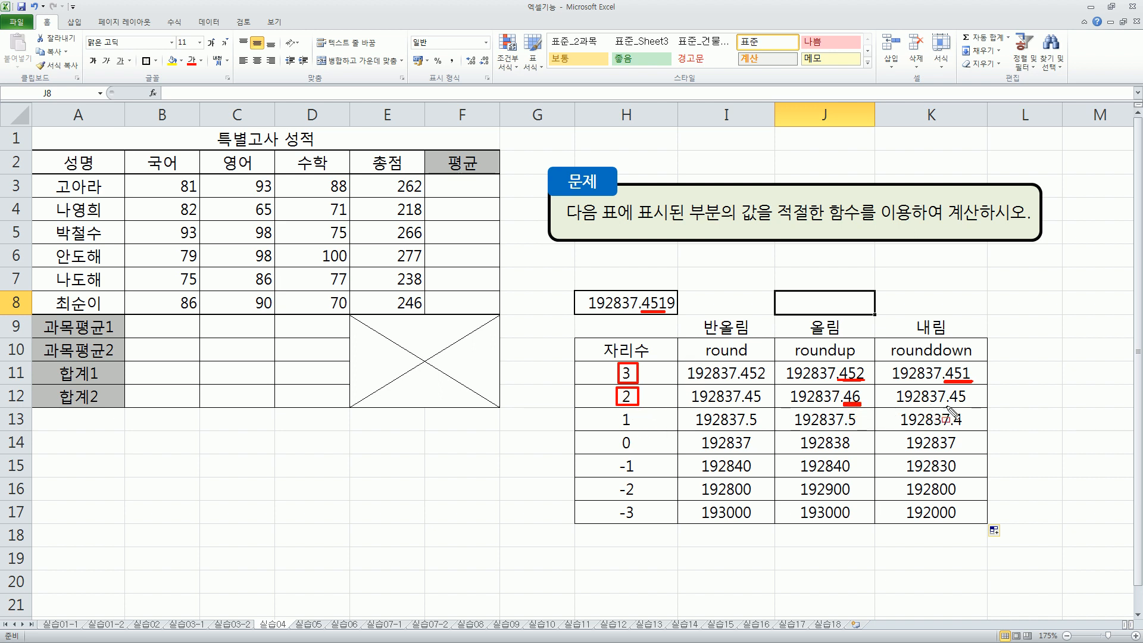
{"action": "left_click_drag", "start_coordinate": [947, 405], "coordinate": [967, 405]}
{"action": "left_click_drag", "start_coordinate": [656, 290], "coordinate": [669, 312]}
{"action": "mouse_move", "coordinate": [599, 362]}
{"action": "left_mouse_down"}
{"action": "mouse_move", "coordinate": [631, 503]}
{"action": "mouse_move", "coordinate": [653, 538]}
{"action": "mouse_move", "coordinate": [651, 525]}
{"action": "left_mouse_up"}
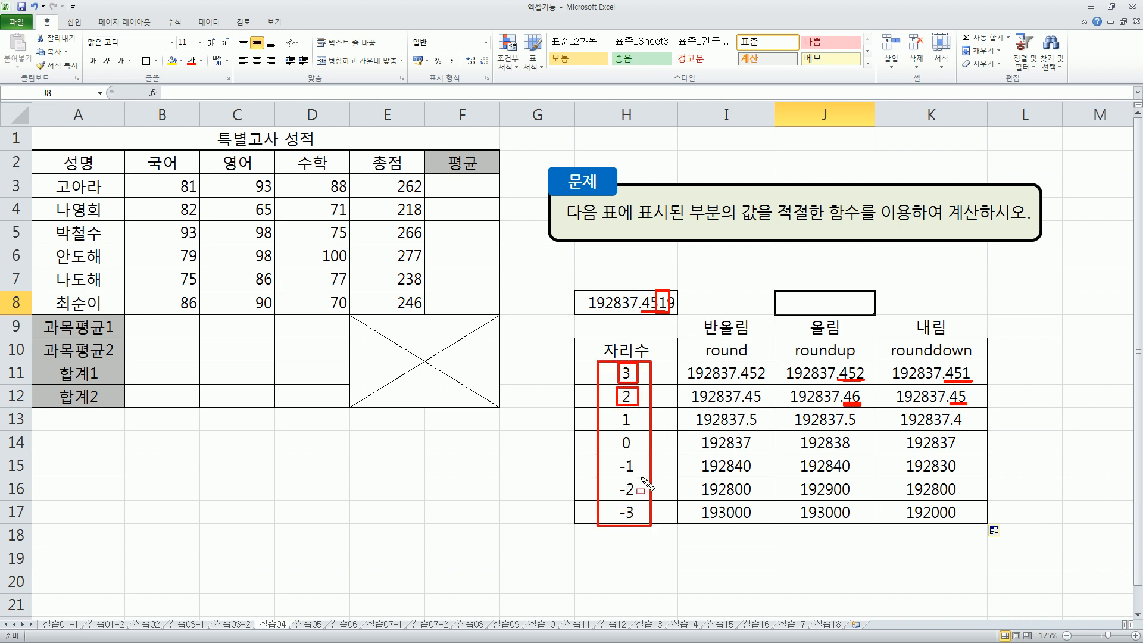
{"action": "key", "text": "Escape"}
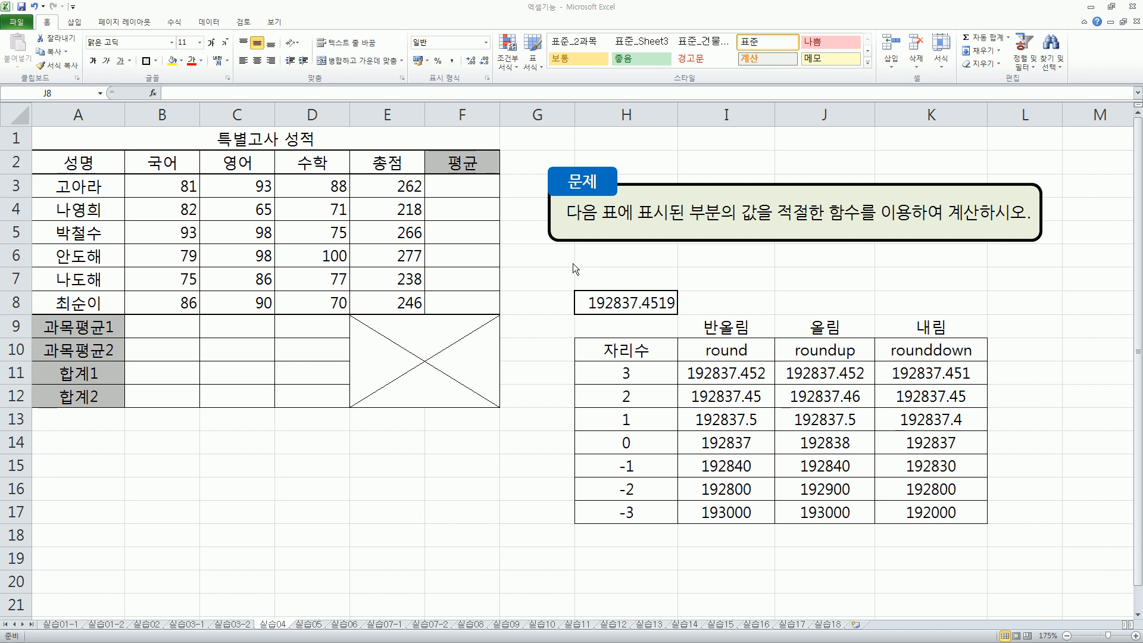
Step: Enter =AVERAGE(B3:D3) in F3 to average the first student's three subject scores
{"action": "left_click", "coordinate": [458, 185]}
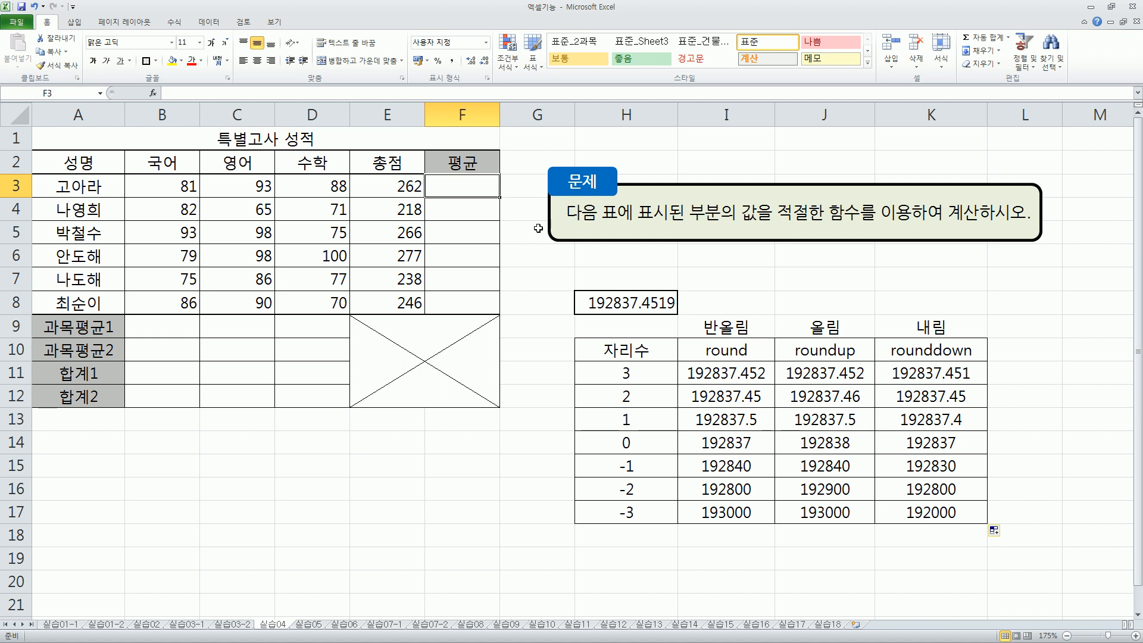
{"action": "type", "text": "=aver"}
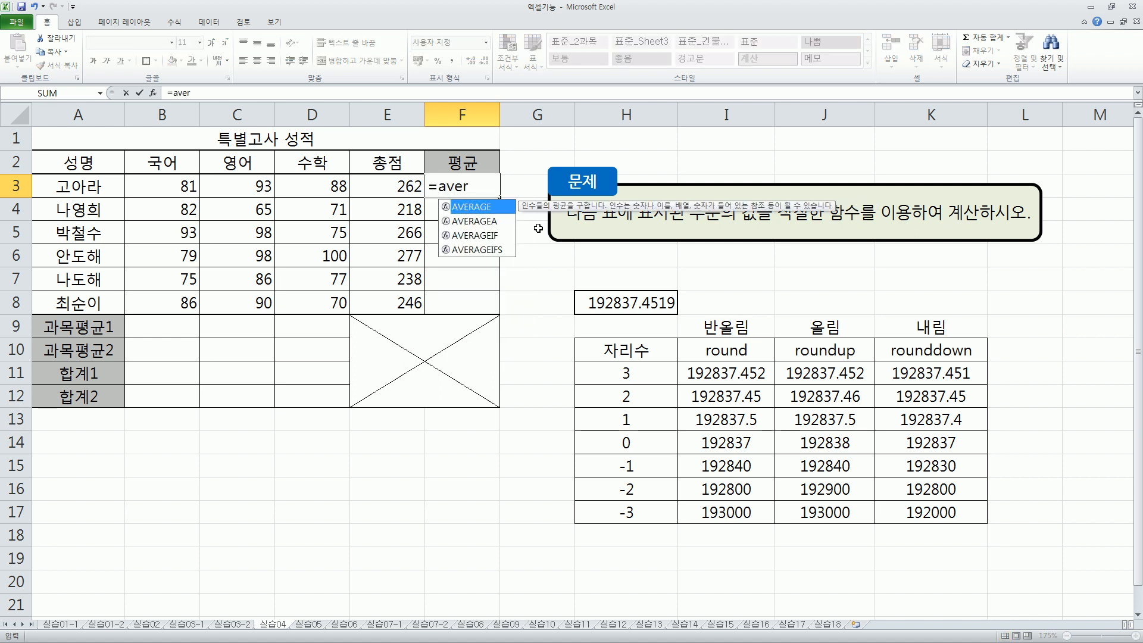
{"action": "key", "text": "Tab"}
{"action": "key", "text": "Left"}
{"action": "key", "text": "Right"}
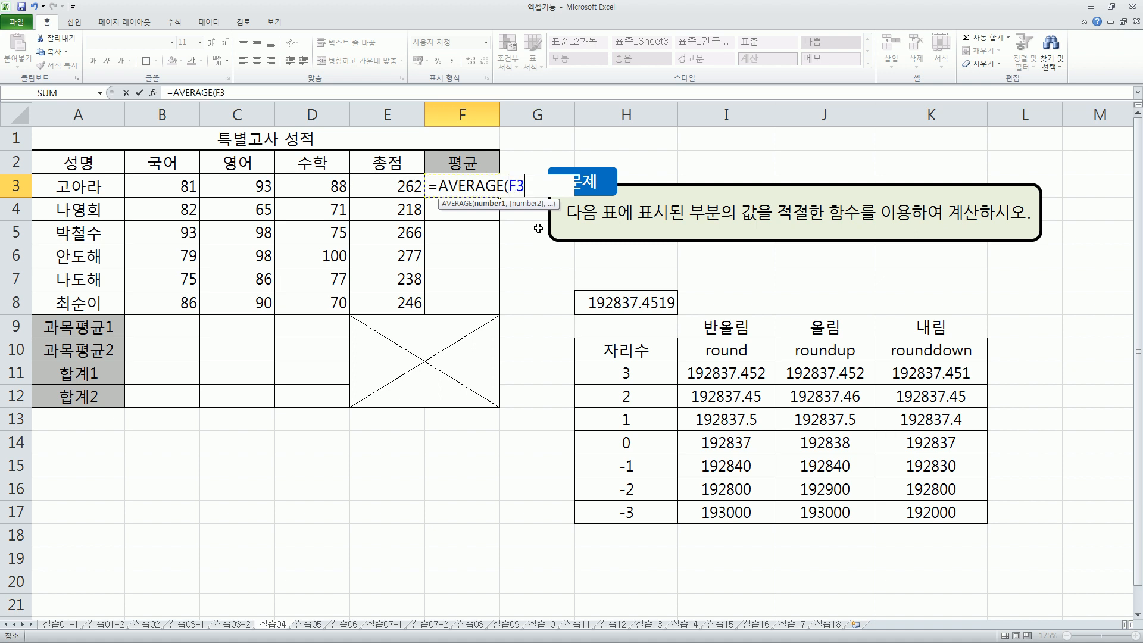
{"action": "key", "text": "Left"}
{"action": "key", "text": "Left"}
{"action": "key", "text": "shift+Left"}
{"action": "key", "text": "shift+Left"}
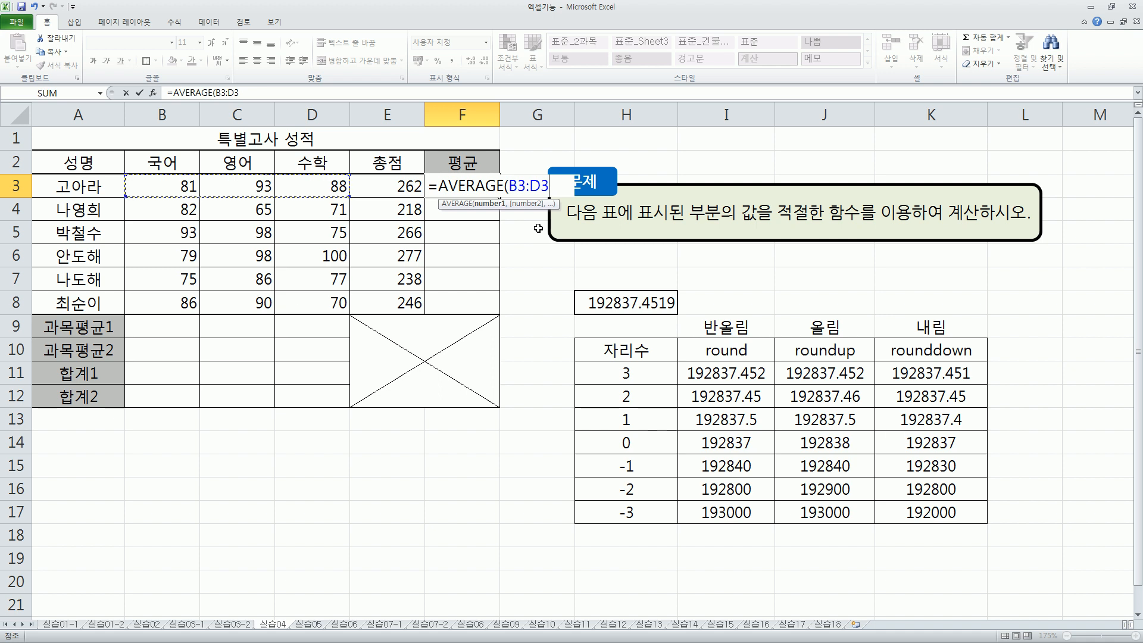
{"action": "type", "text": ")"}
{"action": "key", "text": "Return"}
{"action": "key", "text": "Up"}
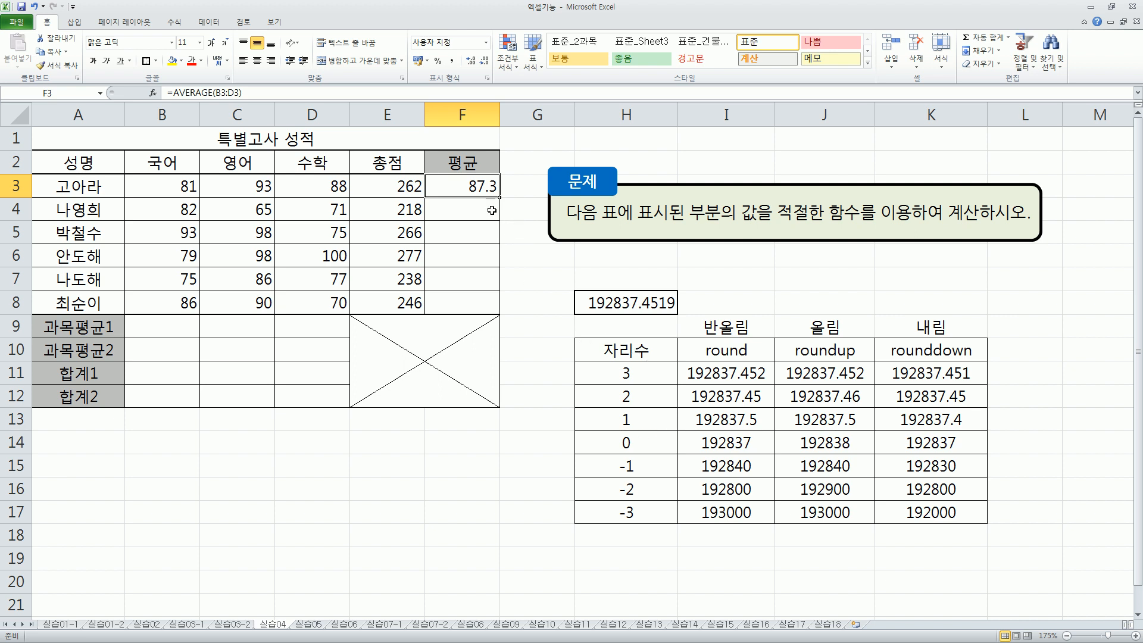
Step: Wrap F3's average in ROUND with 1 digit, as =ROUND(AVERAGE(B3:D3),1), and fill the formula down to F8
{"action": "double_click", "coordinate": [434, 191]}
{"action": "left_click_drag", "start_coordinate": [434, 192], "coordinate": [592, 188]}
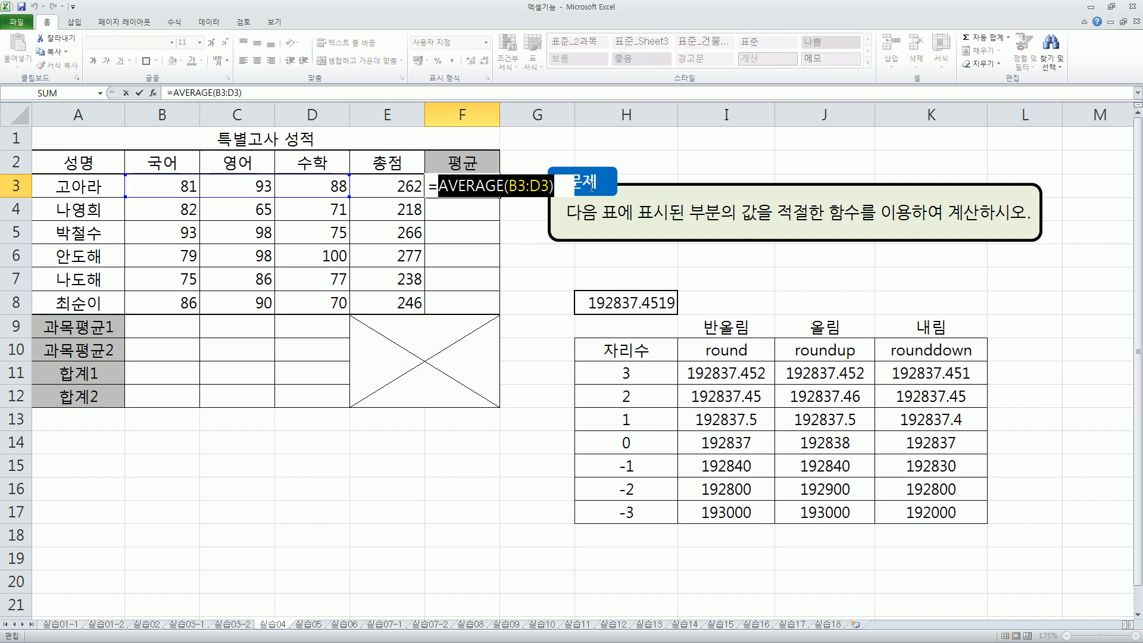
{"action": "left_click", "coordinate": [439, 186]}
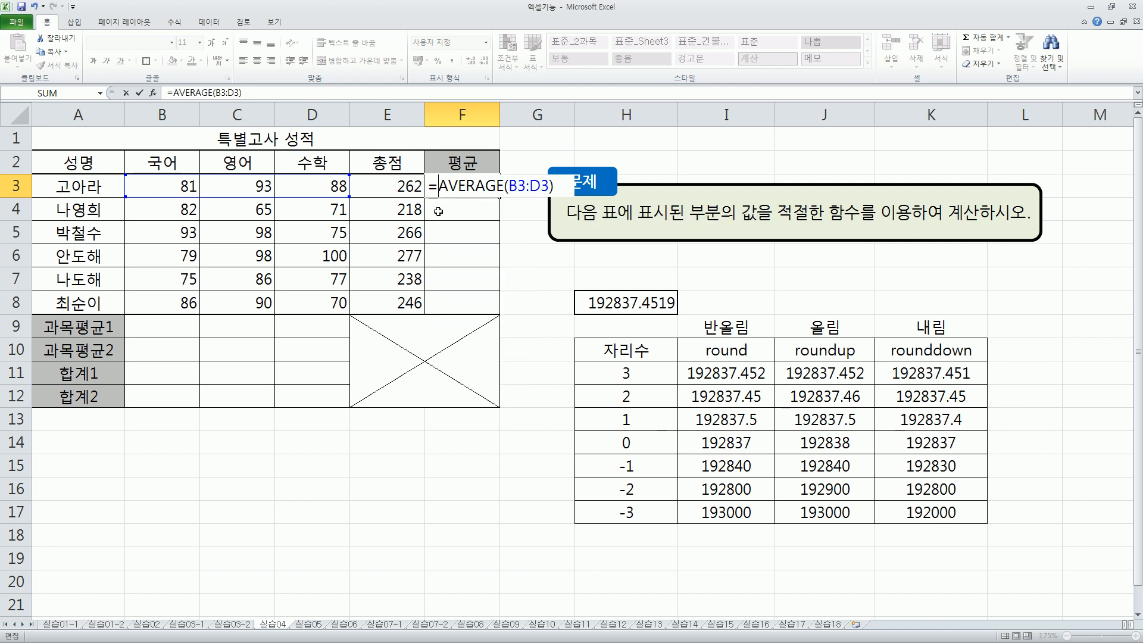
{"action": "type", "text": "roun"}
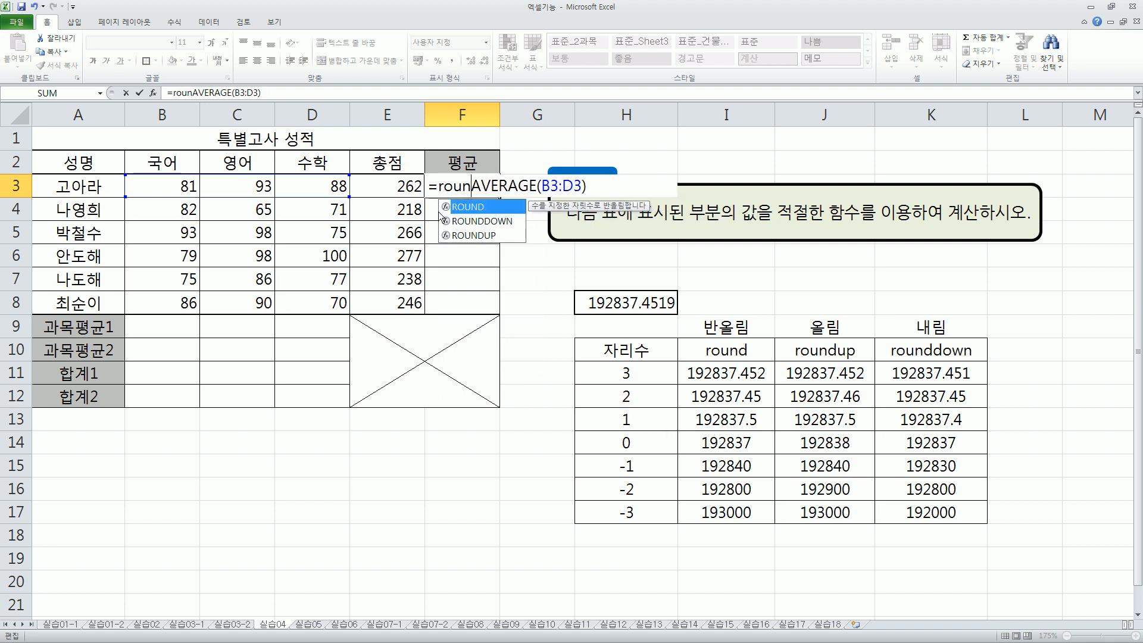
{"action": "key", "text": "Tab"}
{"action": "key", "text": "shift+End"}
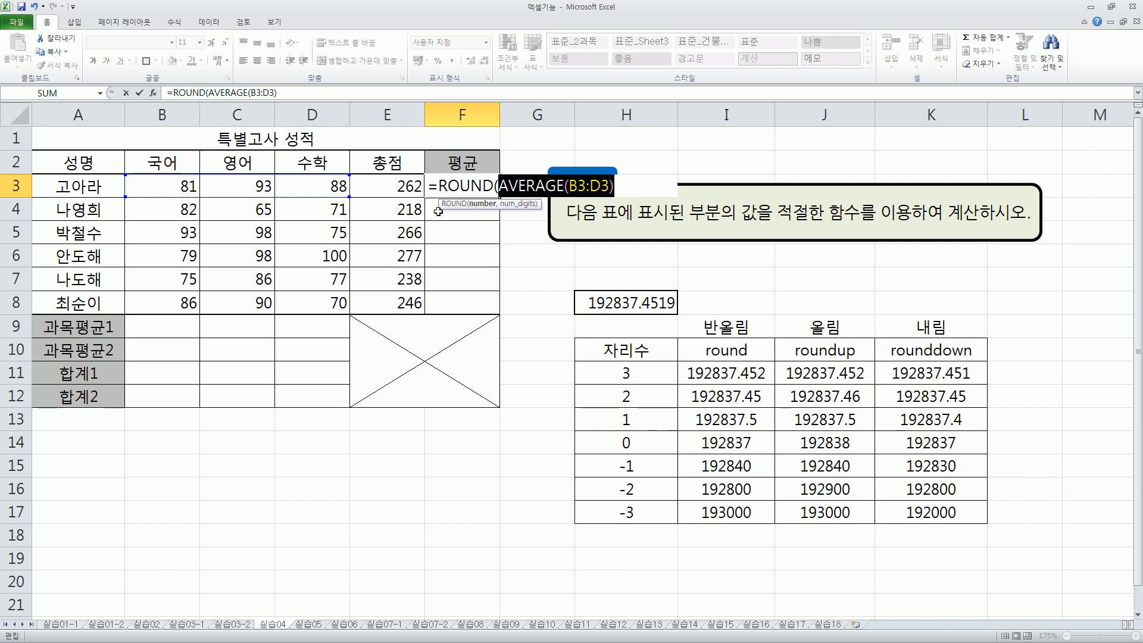
{"action": "key", "text": "End"}
{"action": "type", "text": ",1)"}
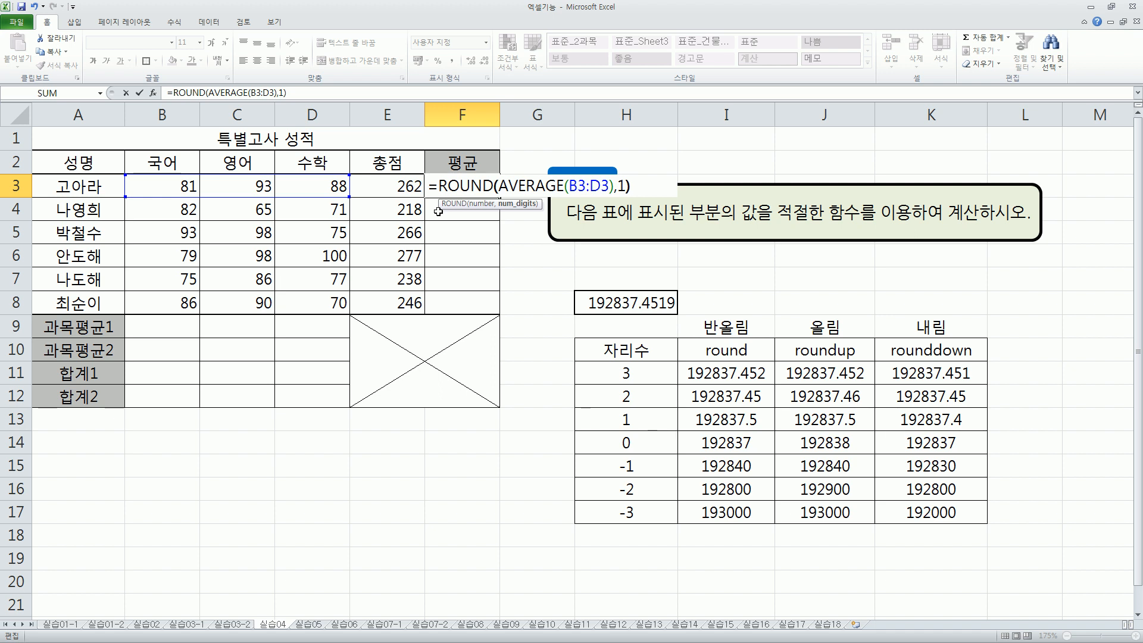
{"action": "key", "text": "Left"}
{"action": "key", "text": "shift+Left"}
{"action": "key", "text": "Return"}
{"action": "left_click", "coordinate": [483, 187]}
{"action": "left_click_drag", "start_coordinate": [500, 198], "coordinate": [497, 301]}
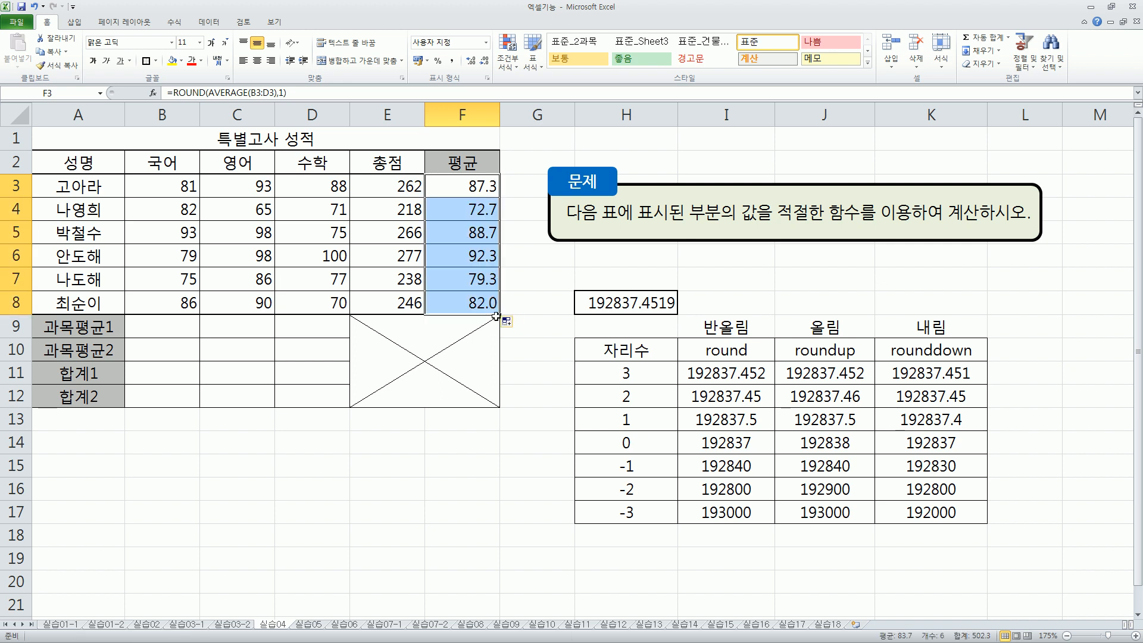
Step: Examine how AVERAGE(B3:D3) is nested as the number argument of ROUND in F3's formula
{"action": "left_click", "coordinate": [471, 185]}
{"action": "double_click", "coordinate": [471, 186]}
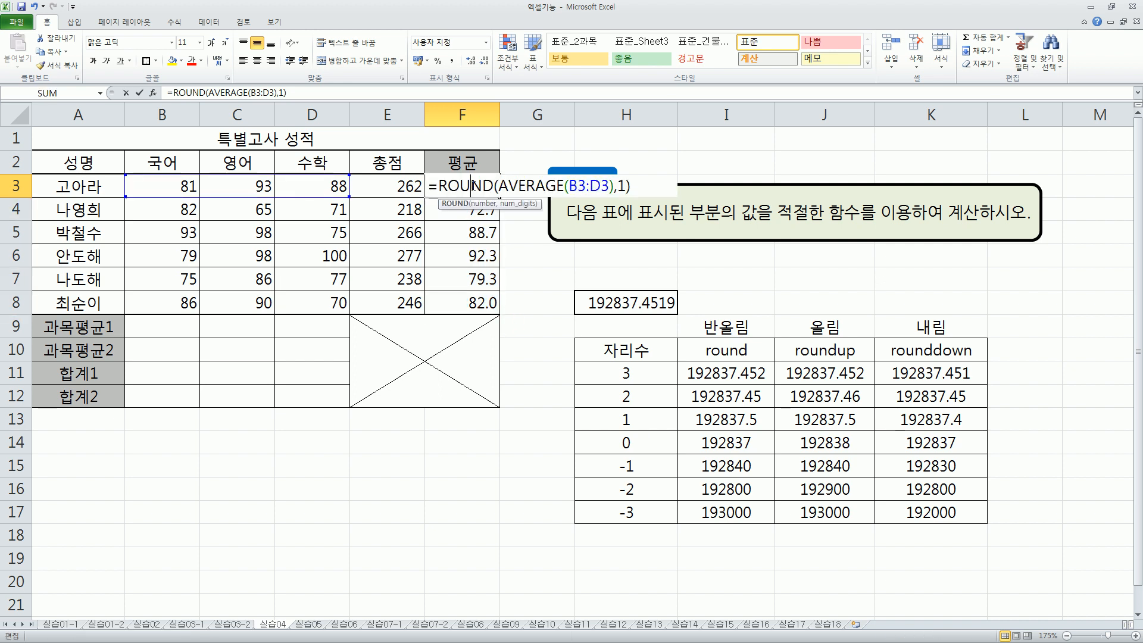
{"action": "left_click_drag", "start_coordinate": [499, 186], "coordinate": [614, 187]}
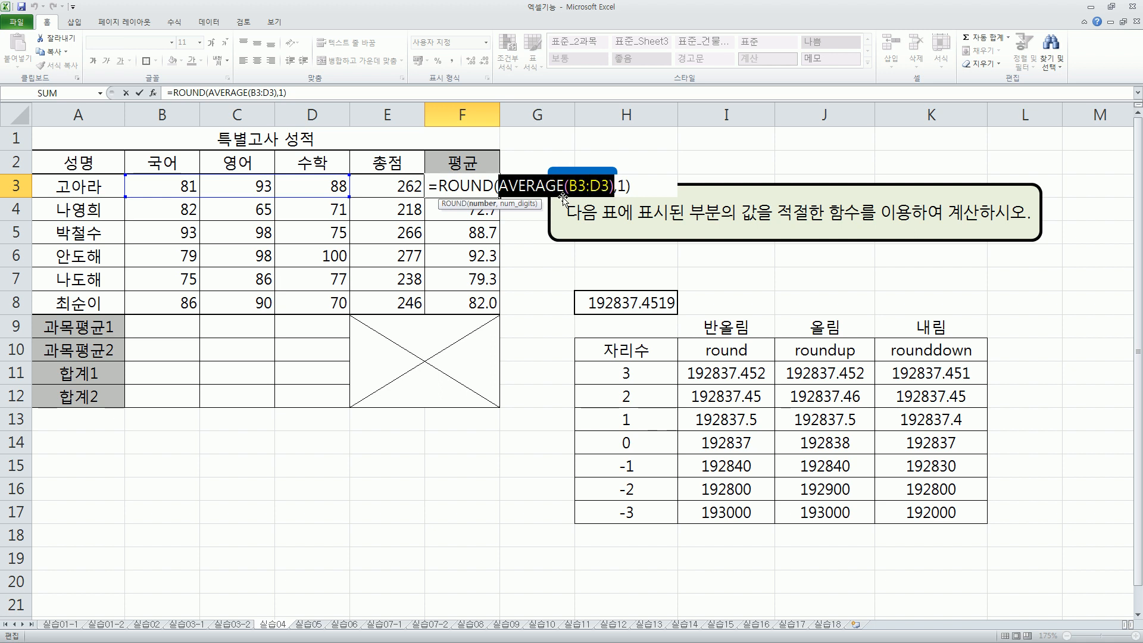
{"action": "left_click_drag", "start_coordinate": [430, 186], "coordinate": [653, 189]}
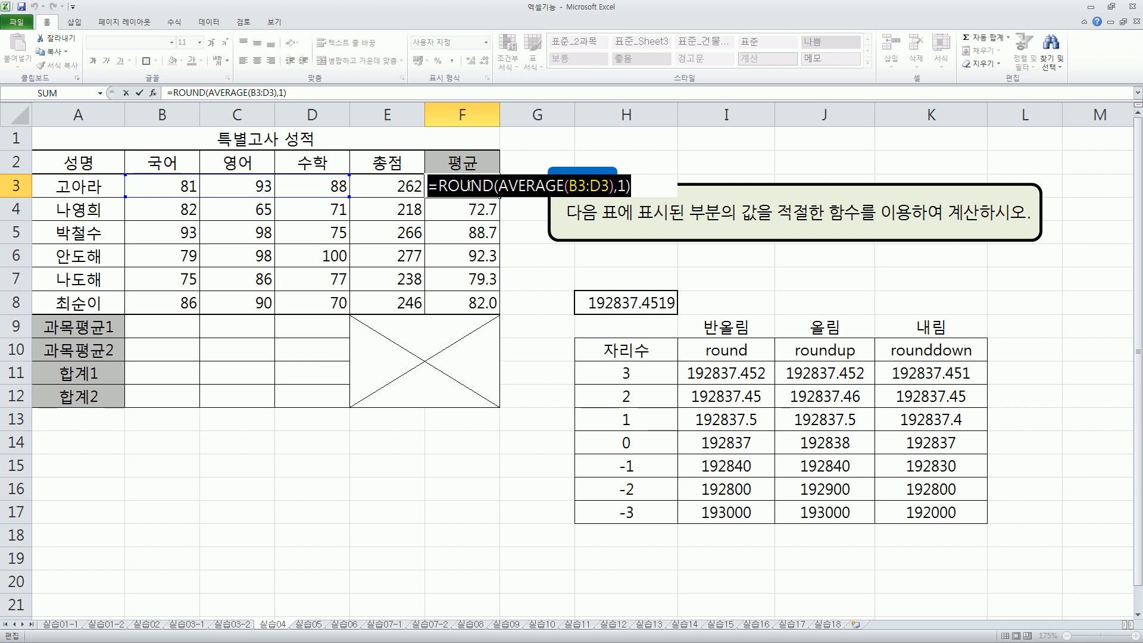
{"action": "left_click_drag", "start_coordinate": [499, 186], "coordinate": [617, 187]}
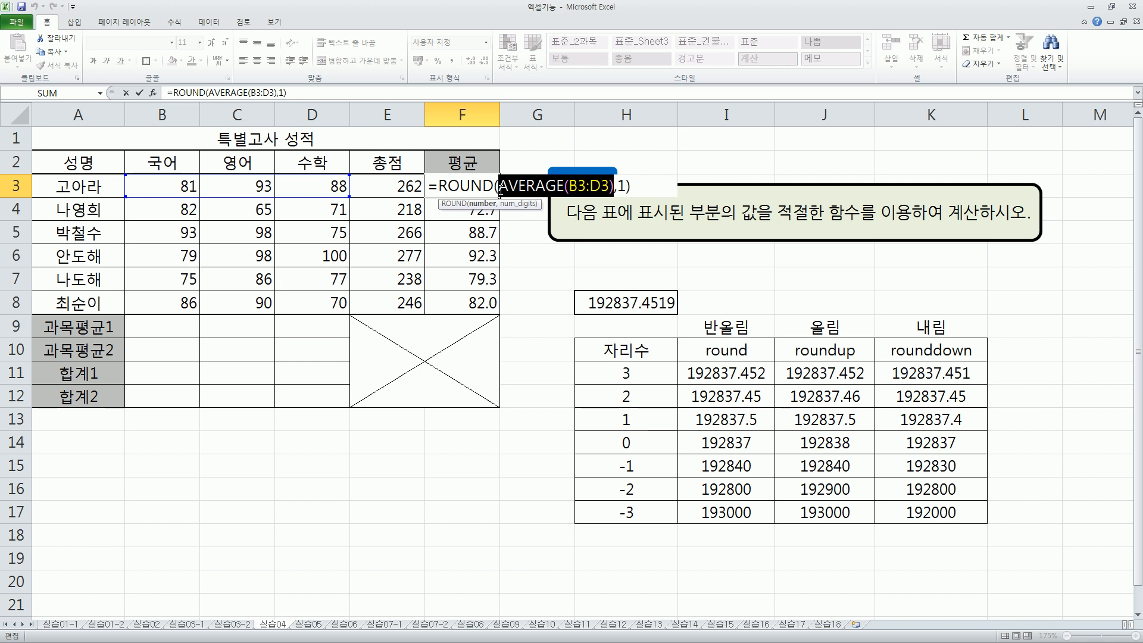
{"action": "key", "text": "ctrl+Return"}
Step: Enter =AVERAGE(B3:B8) in B9 for the first subject average row and fill the formula across to D9
{"action": "left_click", "coordinate": [159, 327]}
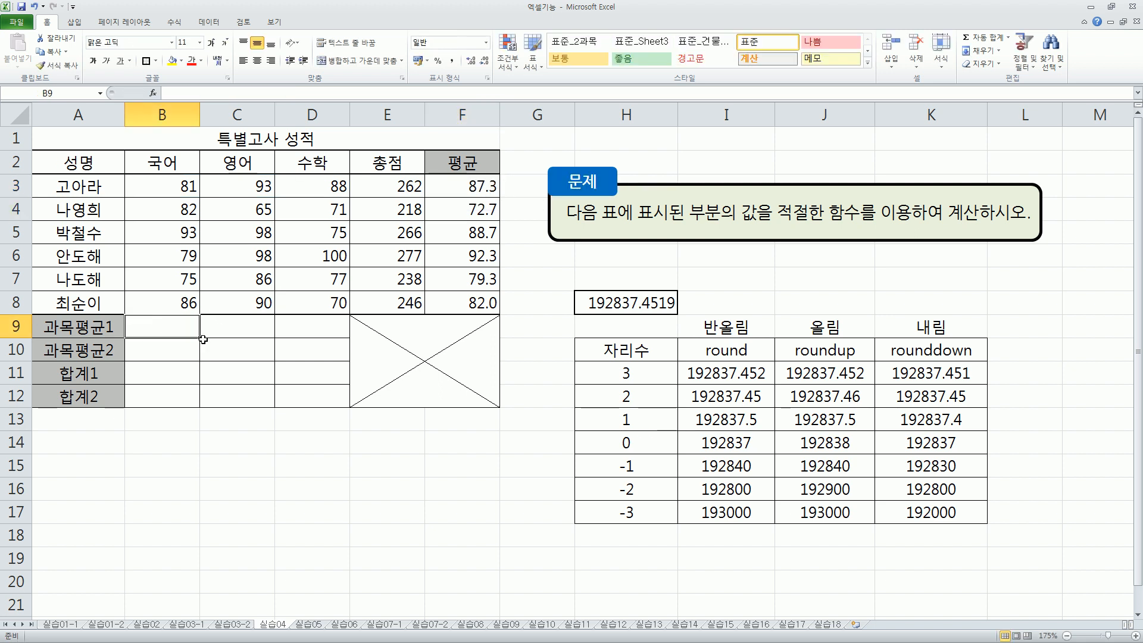
{"action": "type", "text": "="}
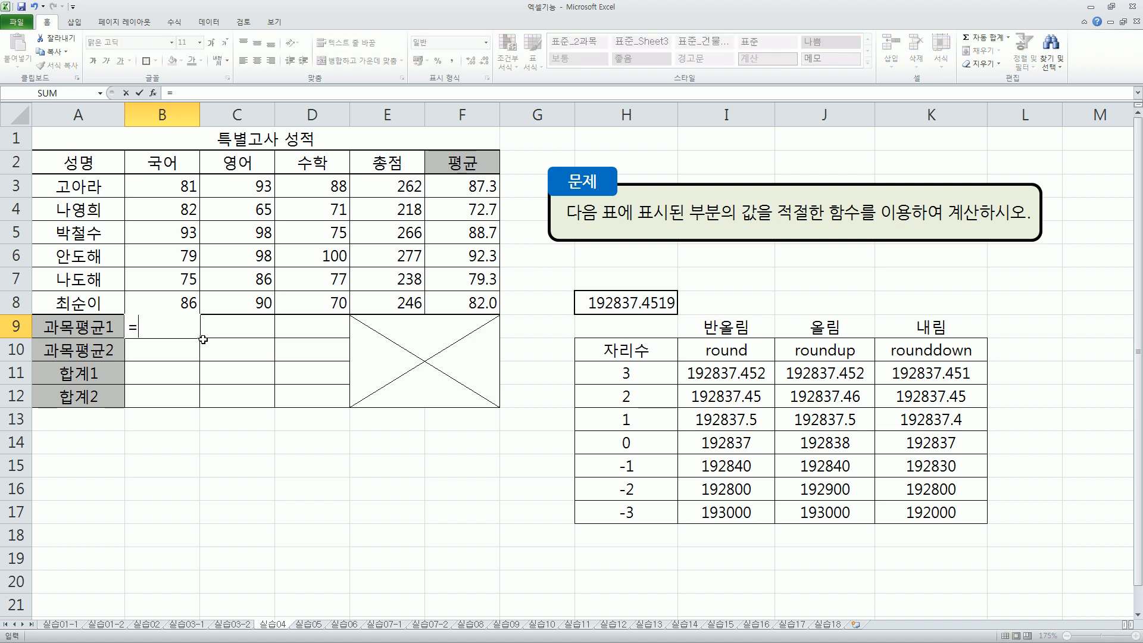
{"action": "type", "text": "averag"}
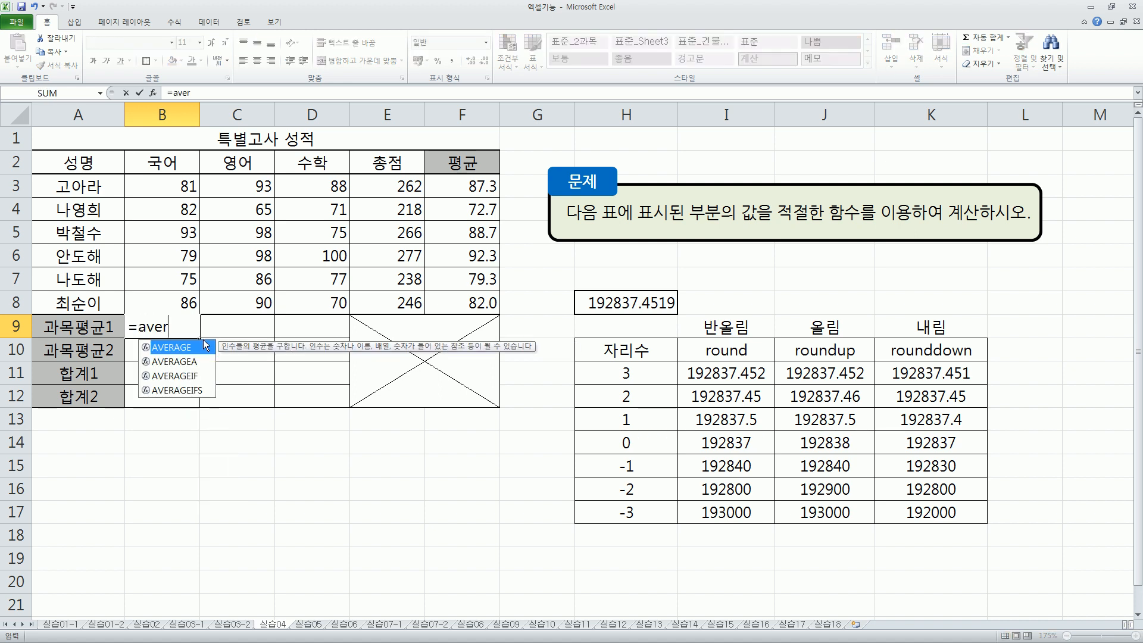
{"action": "key", "text": "Tab"}
{"action": "key", "text": "Up"}
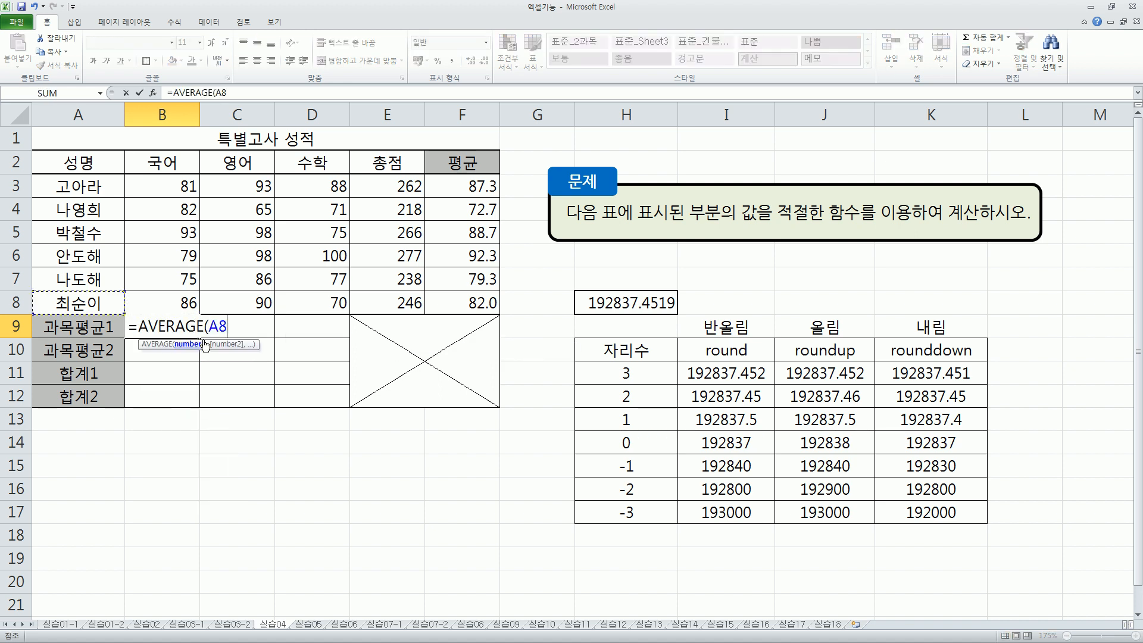
{"action": "key", "text": "shift+Up"}
{"action": "key", "text": "shift+Up"}
{"action": "key", "text": "shift+Up"}
{"action": "key", "text": "shift+Up"}
{"action": "key", "text": "shift+Up"}
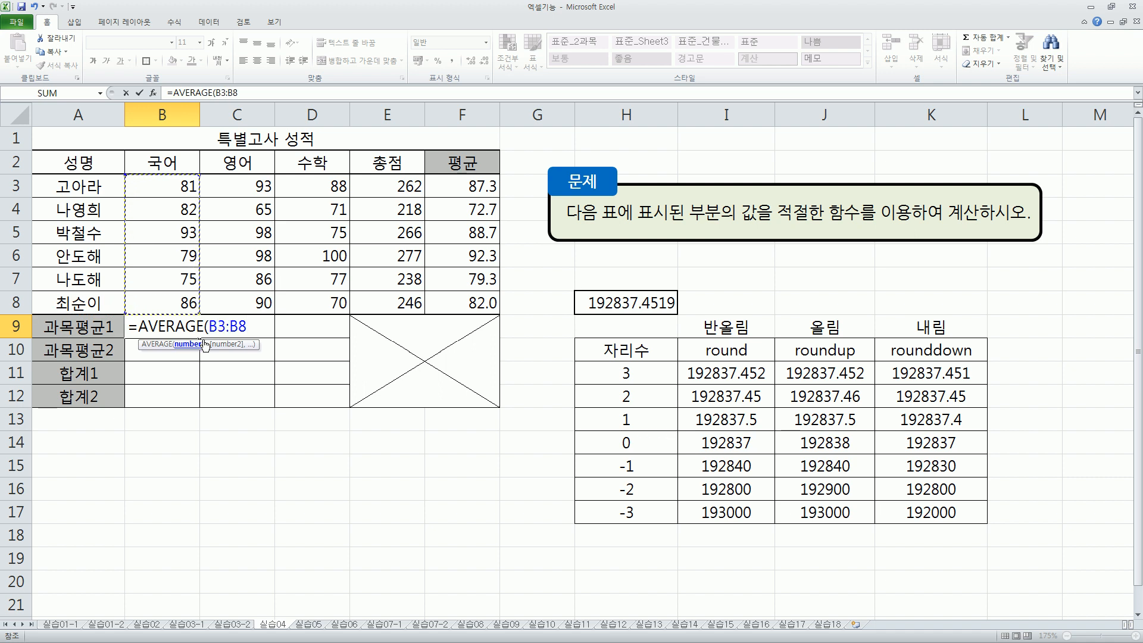
{"action": "type", "text": ")"}
{"action": "key", "text": "Return"}
{"action": "key", "text": "Up"}
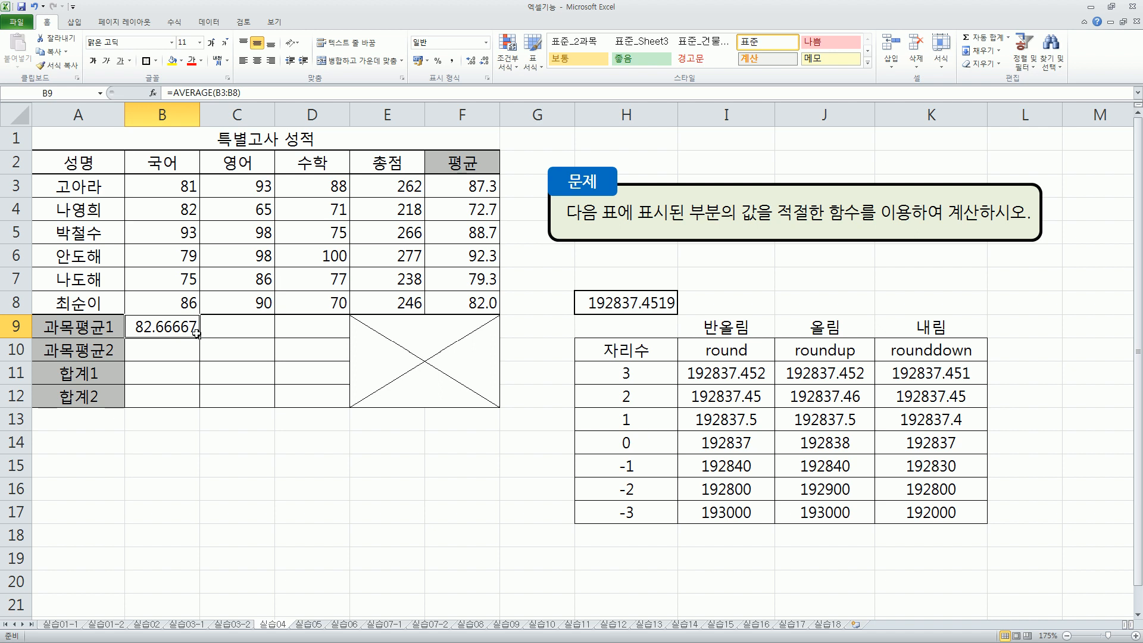
{"action": "left_click_drag", "start_coordinate": [200, 339], "coordinate": [352, 338]}
Step: Wrap B9's average in ROUNDUP with 2 digits, as =ROUNDUP(AVERAGE(B3:B8),2), and fill the formula across to D9
{"action": "left_click", "coordinate": [179, 328]}
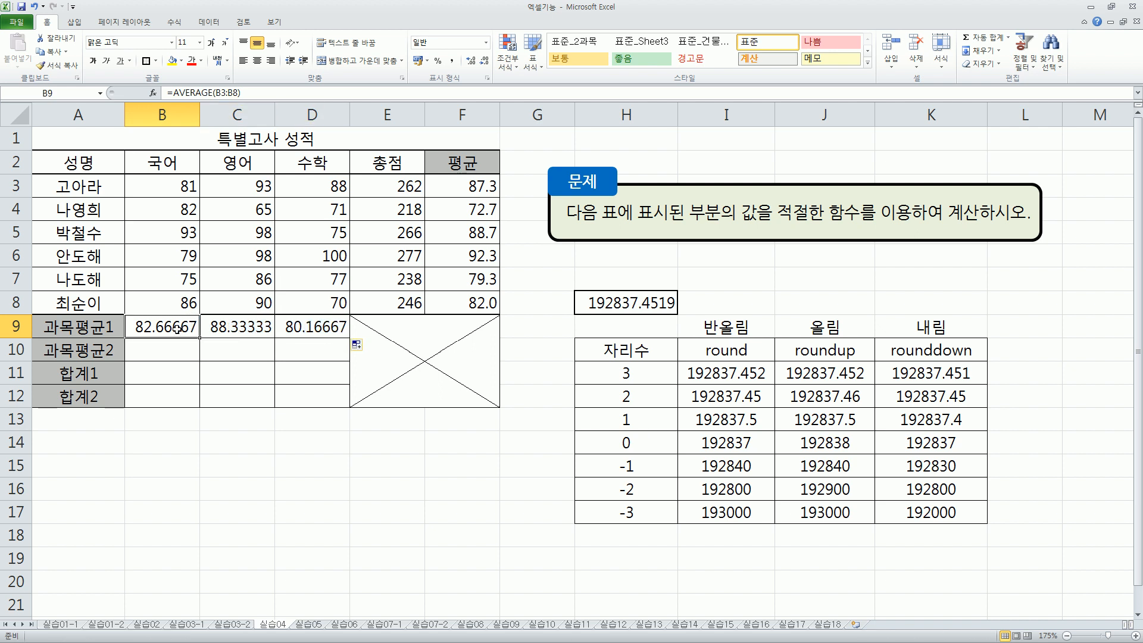
{"action": "double_click", "coordinate": [143, 328]}
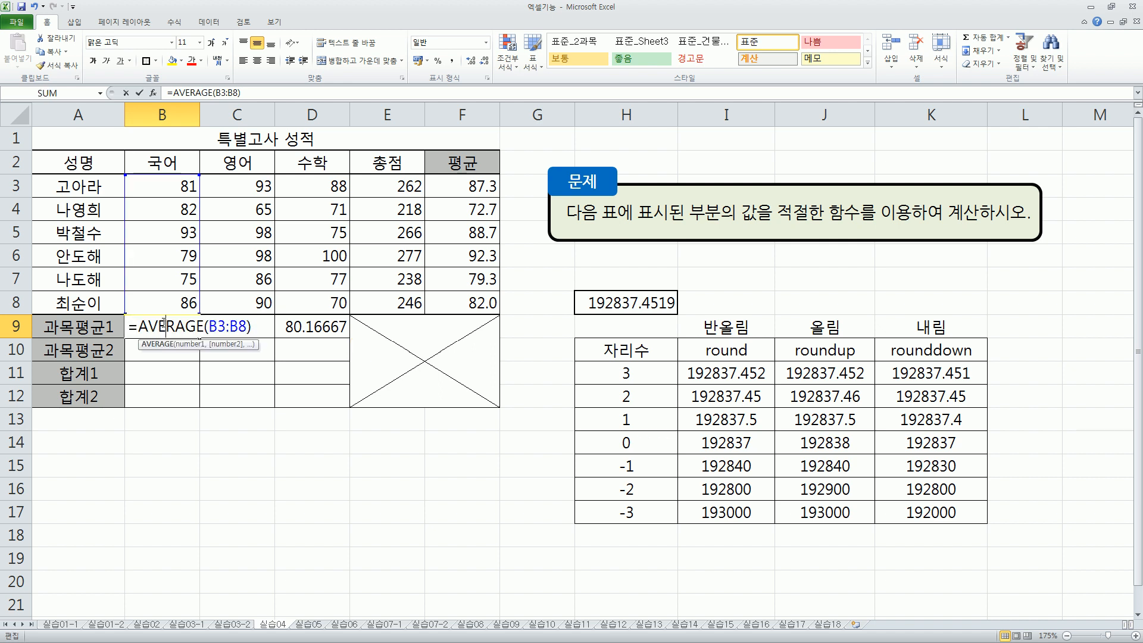
{"action": "left_click", "coordinate": [141, 328]}
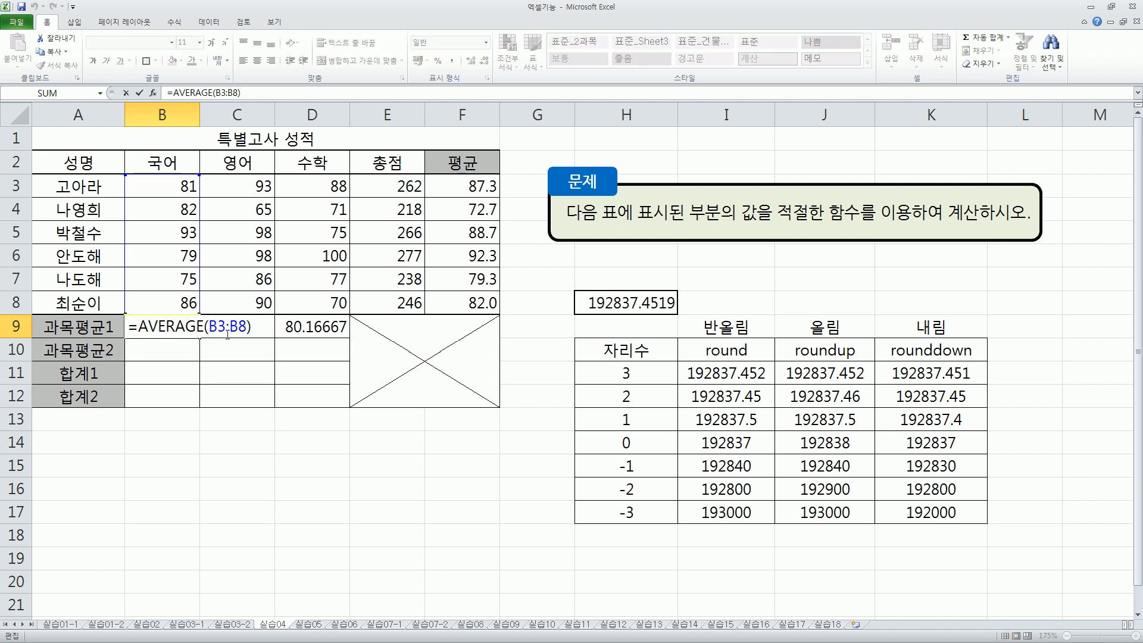
{"action": "type", "text": "roundup"}
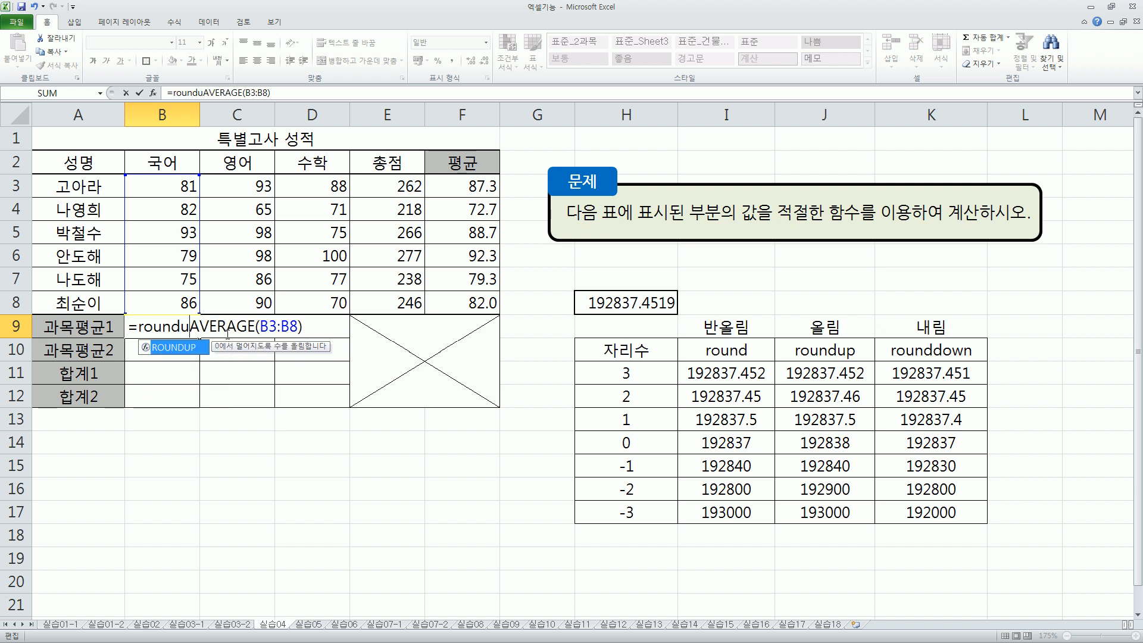
{"action": "type", "text": "("}
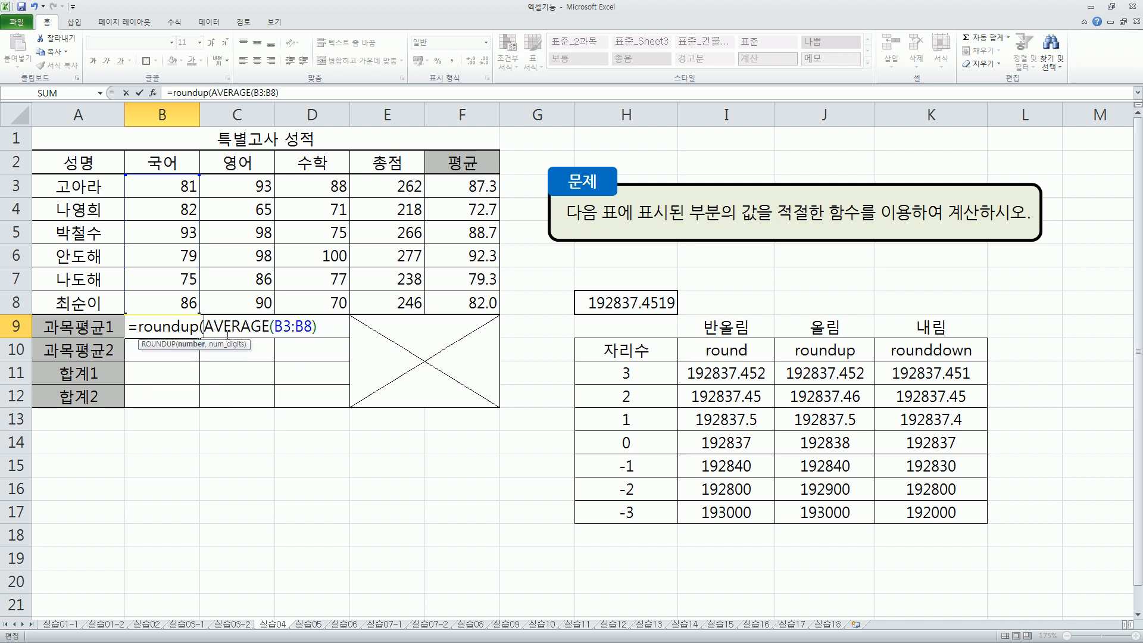
{"action": "key", "text": "shift+End"}
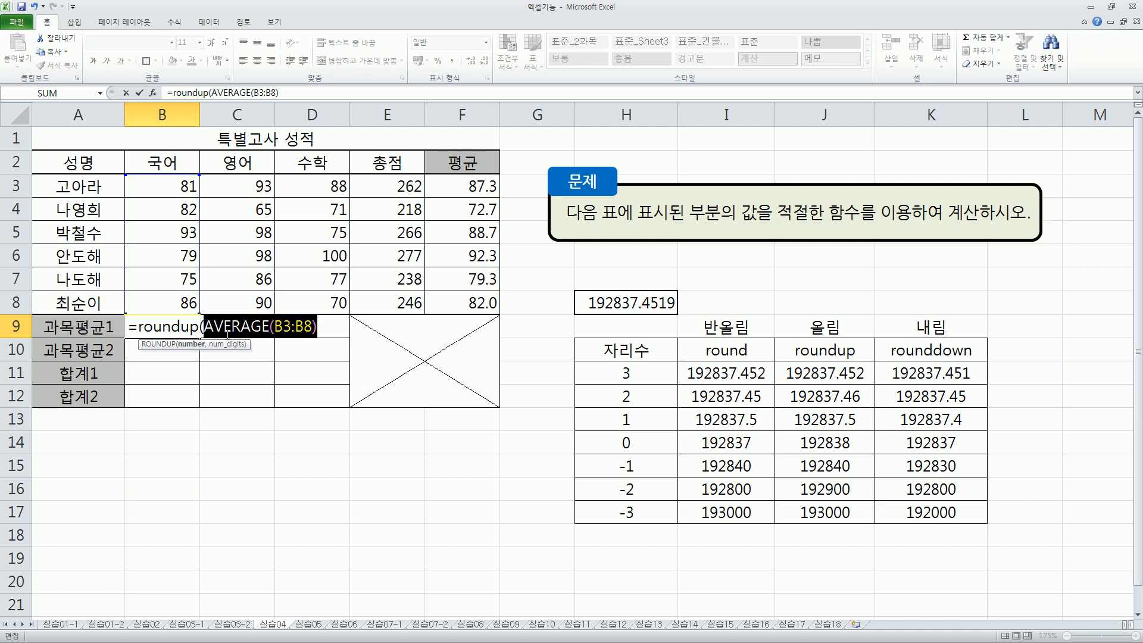
{"action": "key", "text": "End"}
{"action": "type", "text": ","}
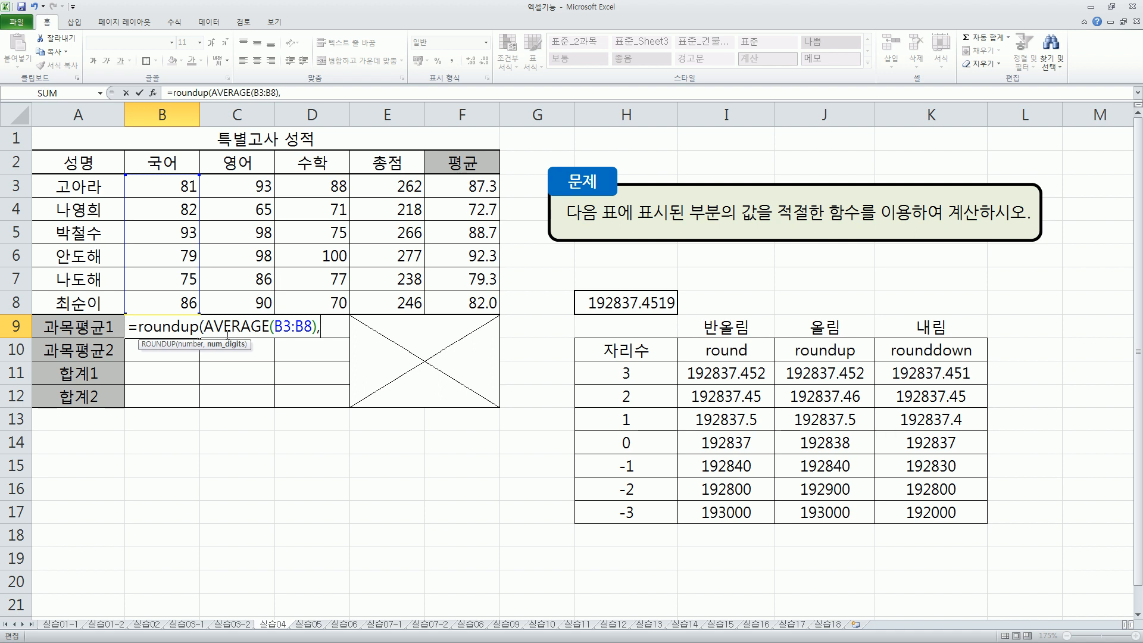
{"action": "type", "text": "2)"}
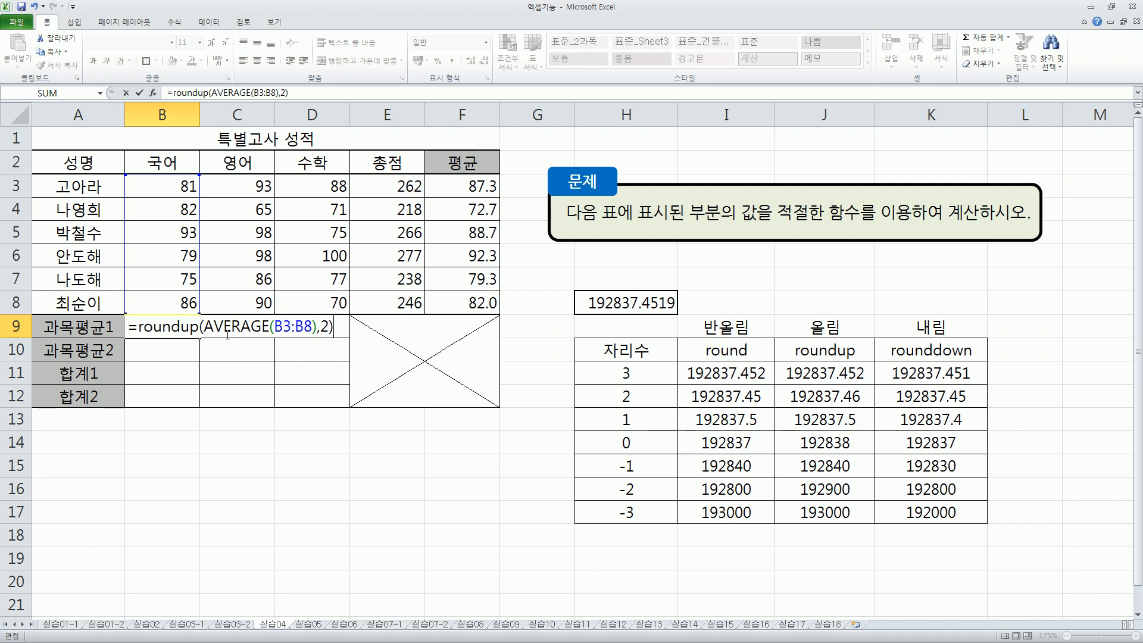
{"action": "key", "text": "ctrl+Return"}
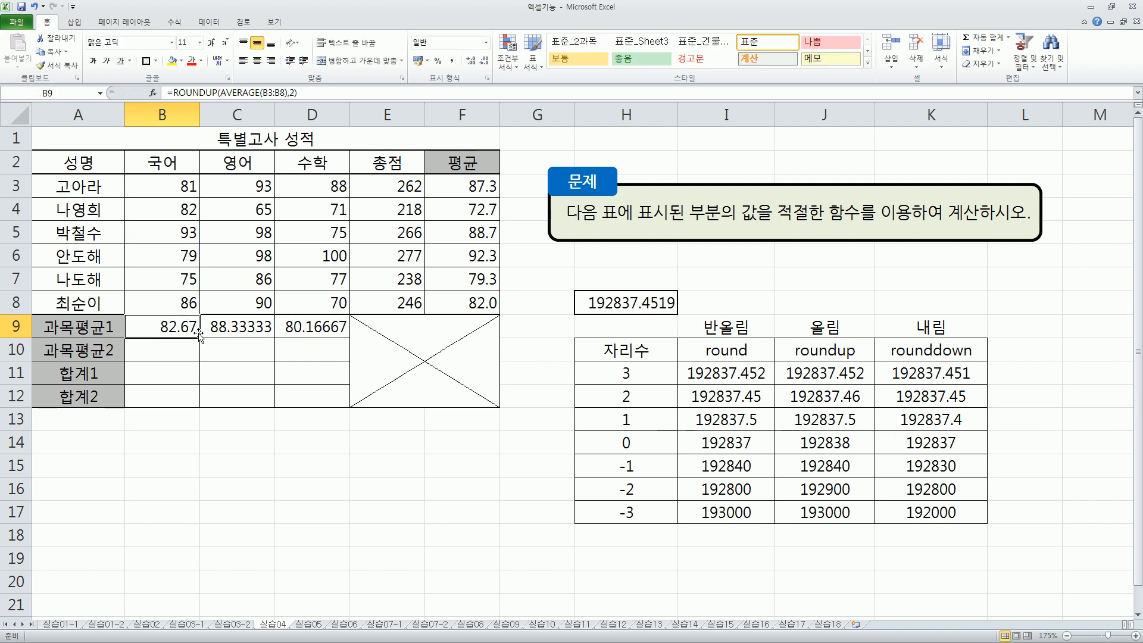
{"action": "left_click_drag", "start_coordinate": [266, 338], "coordinate": [349, 339]}
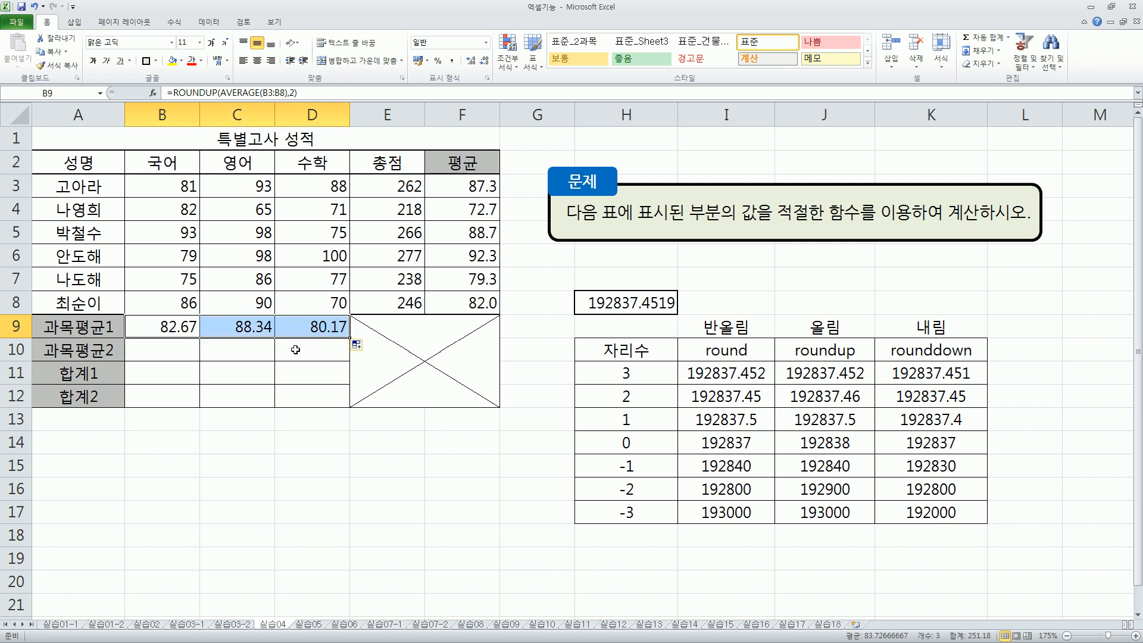
Step: Enter =AVERAGE(B3:B8) in B10 for the second subject average row and fill the formula across to D10
{"action": "left_click", "coordinate": [147, 350]}
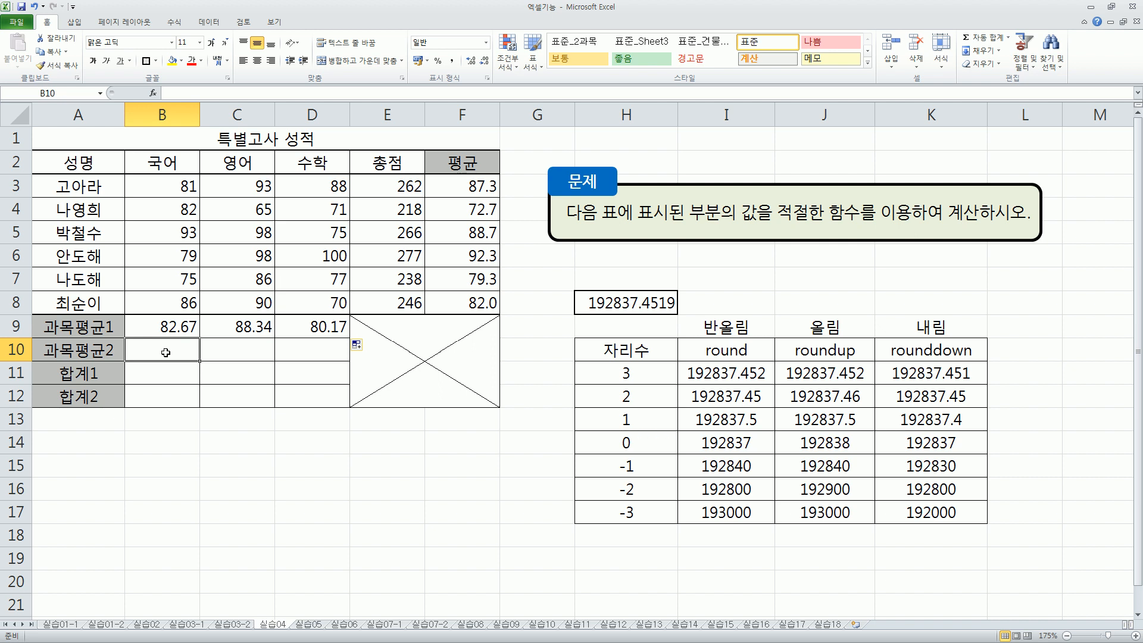
{"action": "type", "text": "=aver"}
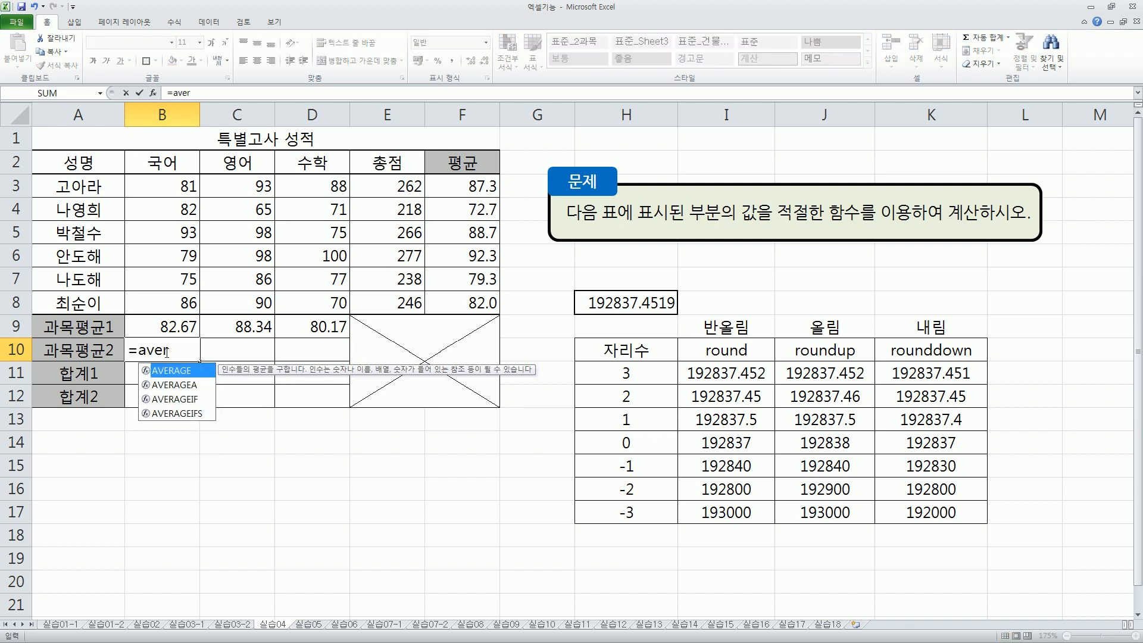
{"action": "key", "text": "Tab"}
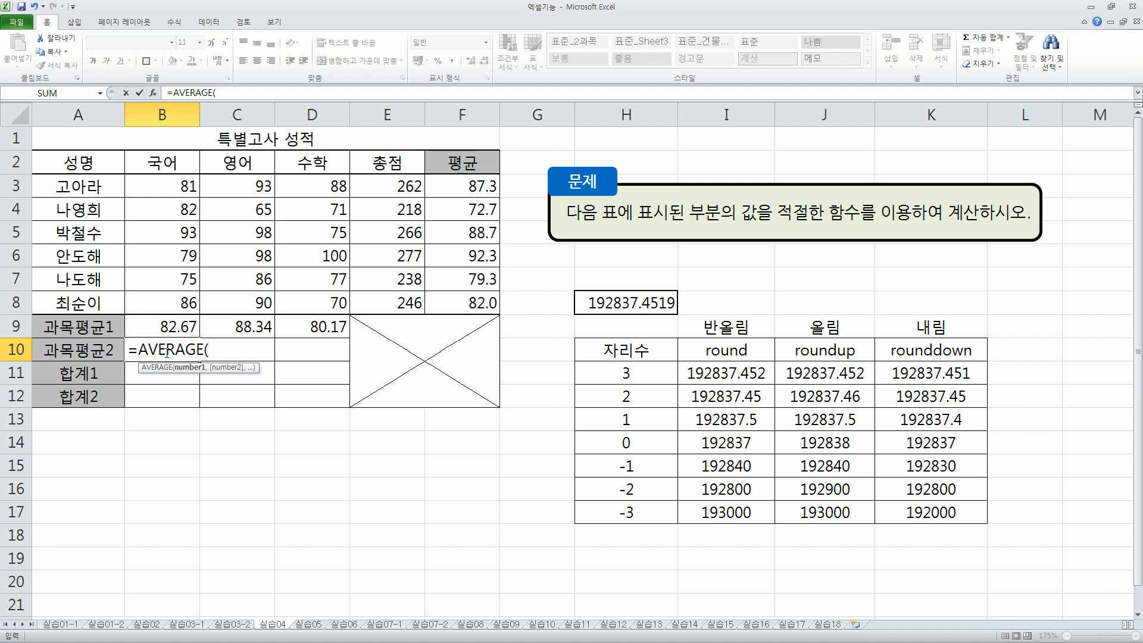
{"action": "key", "text": "Up"}
{"action": "key", "text": "Up"}
{"action": "key", "text": "shift+Up"}
{"action": "key", "text": "shift+Up"}
{"action": "key", "text": "shift+Up"}
{"action": "key", "text": "shift+Up"}
{"action": "key", "text": "shift+Up"}
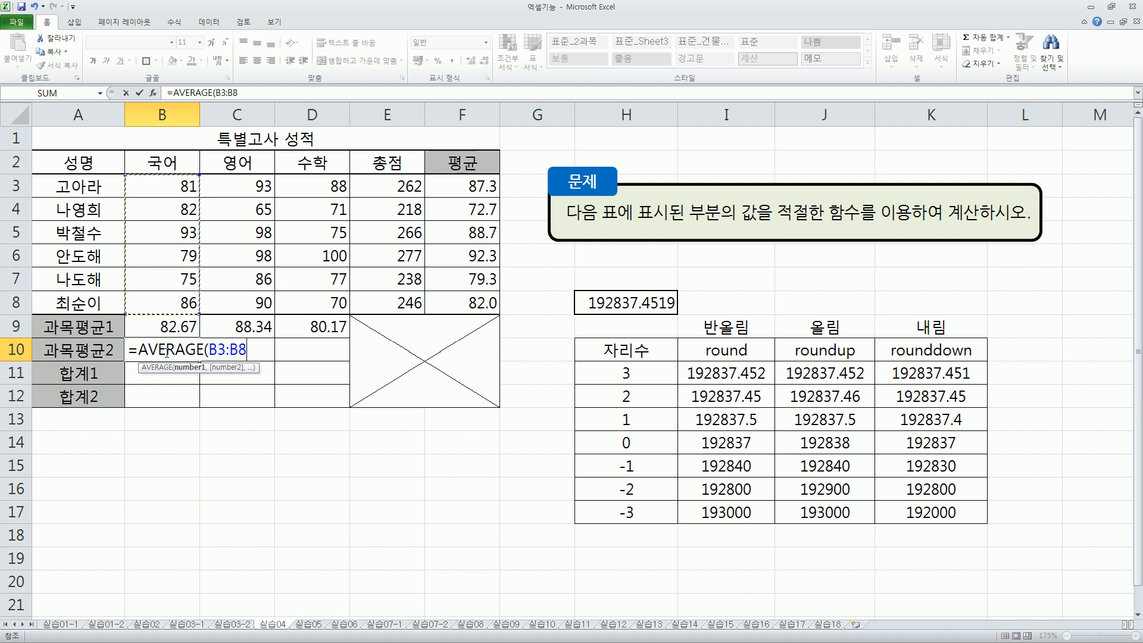
{"action": "key", "text": "Return"}
{"action": "left_click", "coordinate": [165, 351]}
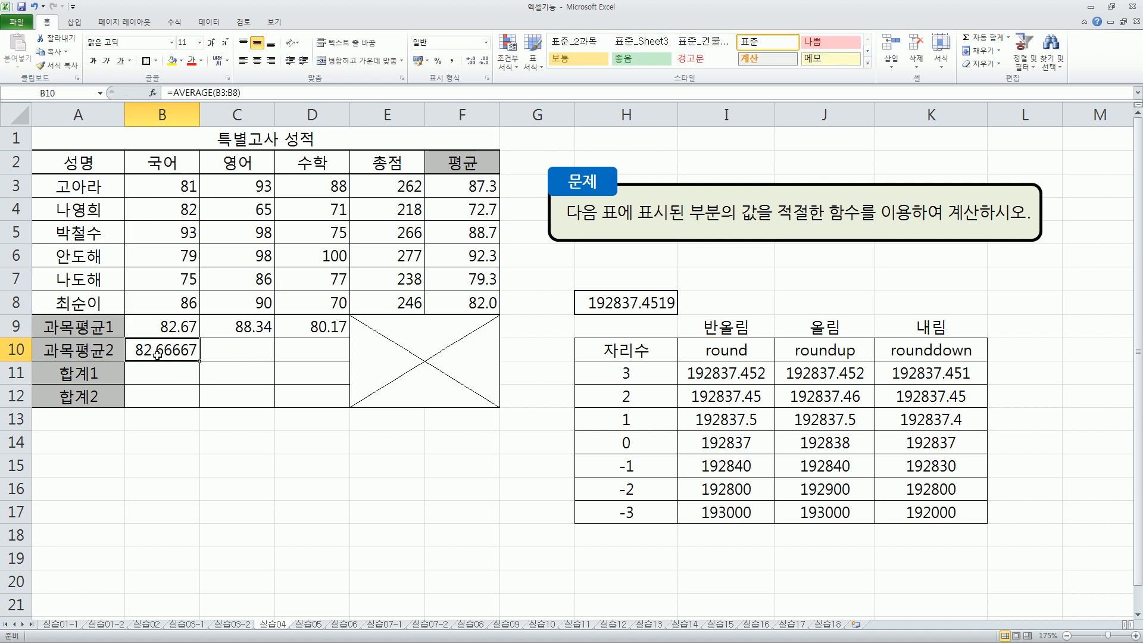
{"action": "left_click_drag", "start_coordinate": [200, 361], "coordinate": [296, 362]}
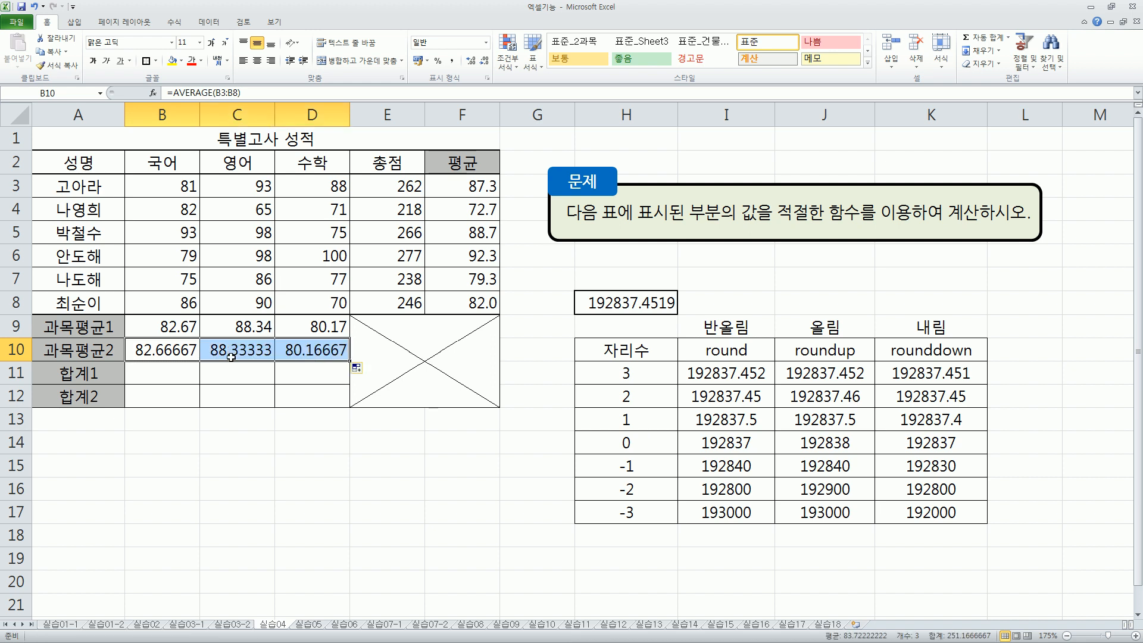
Step: Wrap B10's average in ROUNDDOWN with 2 digits, as =ROUNDDOWN(AVERAGE(B3:B8),2), and fill the formula across to D10
{"action": "double_click", "coordinate": [186, 346]}
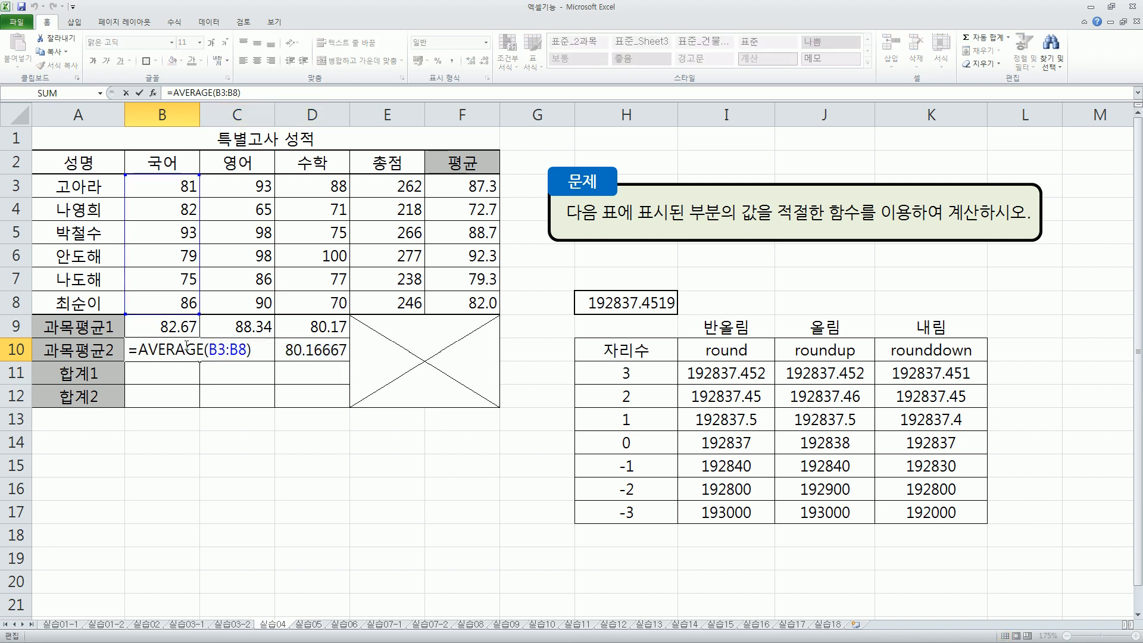
{"action": "key", "text": "Home"}
{"action": "key", "text": "Right"}
{"action": "type", "text": "rou"}
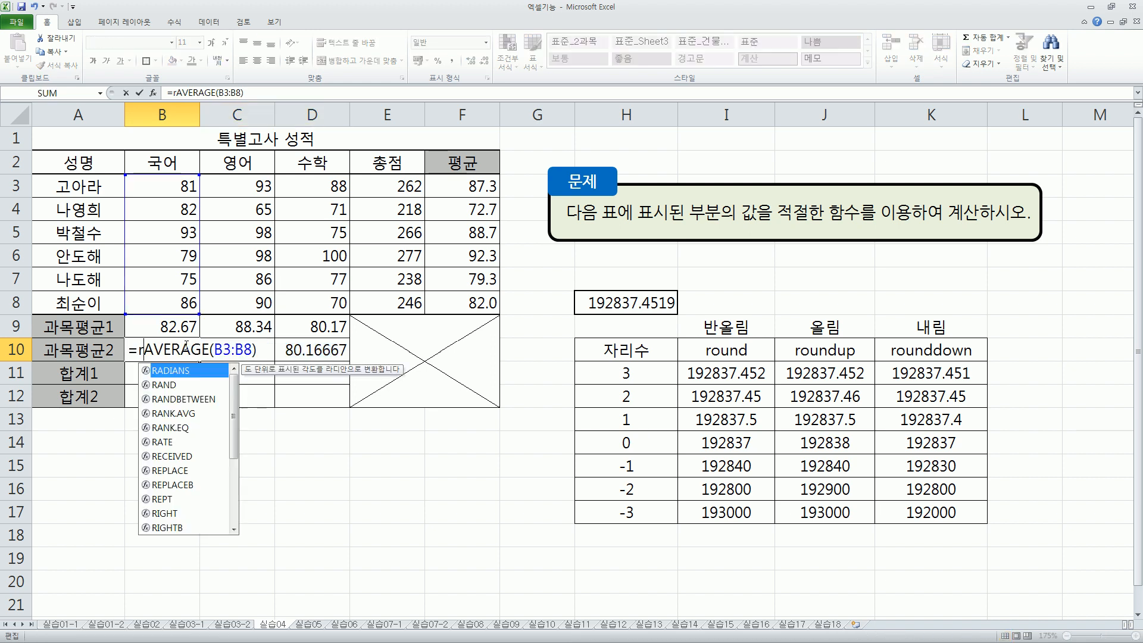
{"action": "type", "text": "nddow"}
{"action": "key", "text": "Tab"}
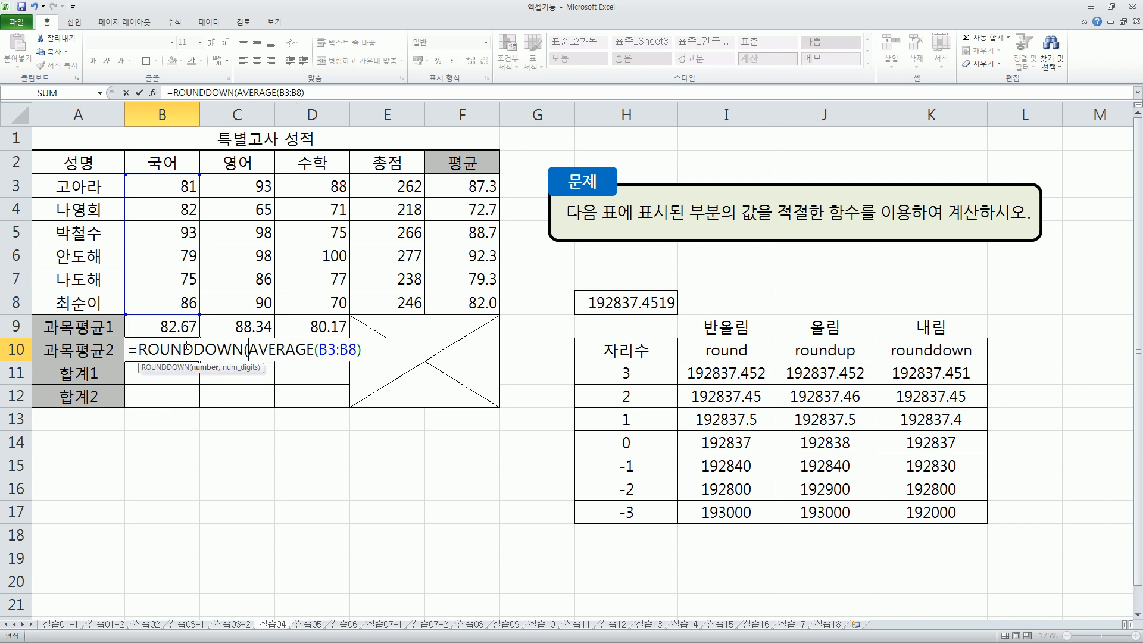
{"action": "key", "text": "shift+Left"}
{"action": "key", "text": "shift+Left"}
{"action": "key", "text": "shift+Left"}
{"action": "key", "text": "shift+Left"}
{"action": "key", "text": "shift+Left"}
{"action": "key", "text": "shift+Left"}
{"action": "key", "text": "shift+Left"}
{"action": "key", "text": "shift+Left"}
{"action": "key", "text": "shift+Left"}
{"action": "key", "text": "shift+Left"}
{"action": "key", "text": "shift+Left"}
{"action": "key", "text": "shift+Left"}
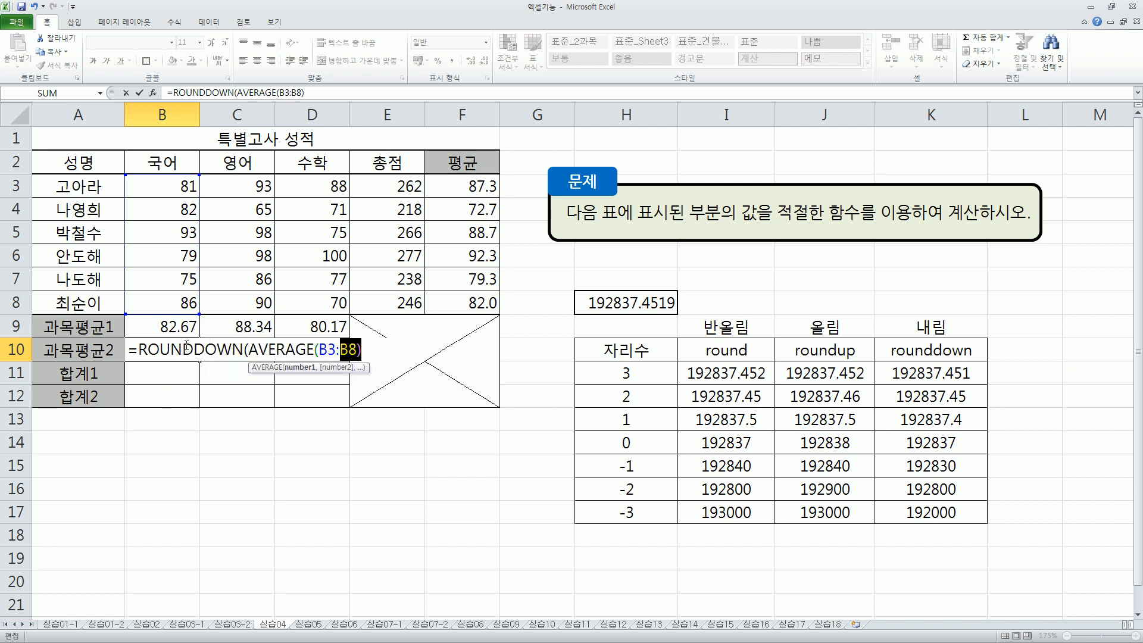
{"action": "key", "text": "shift+Left"}
{"action": "key", "text": "shift+Left"}
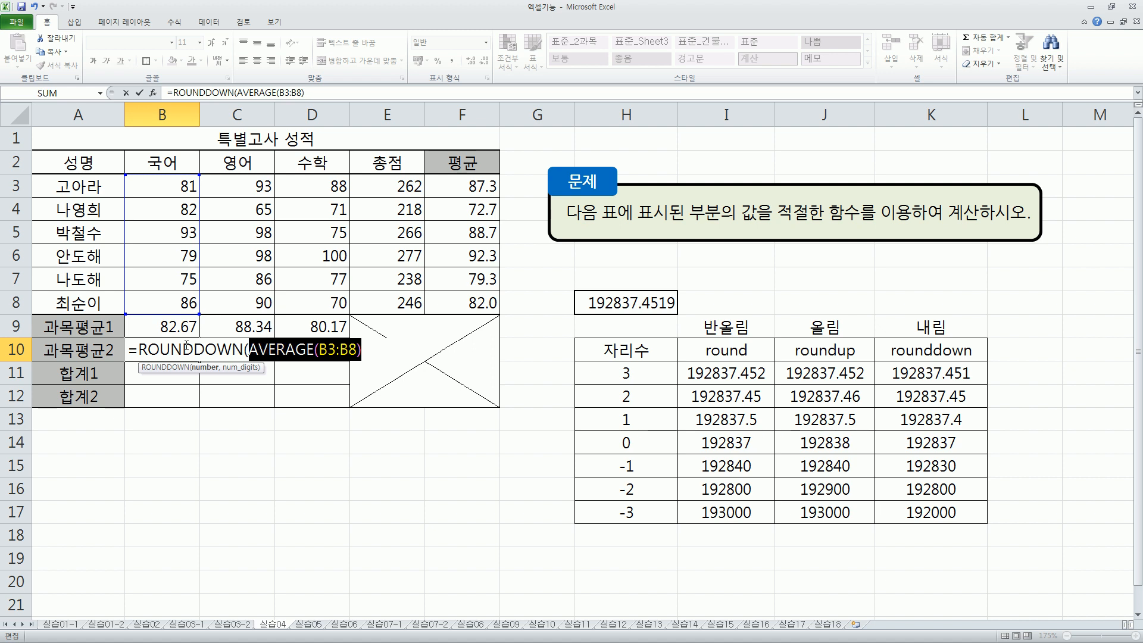
{"action": "key", "text": "End"}
{"action": "type", "text": ",2)"}
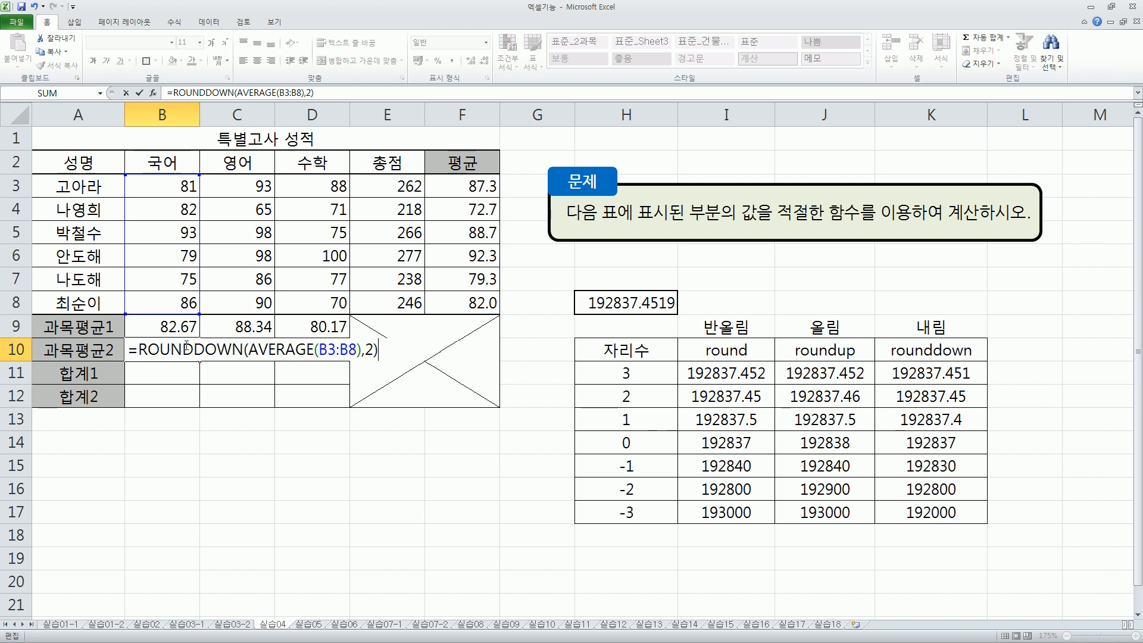
{"action": "key", "text": "Return"}
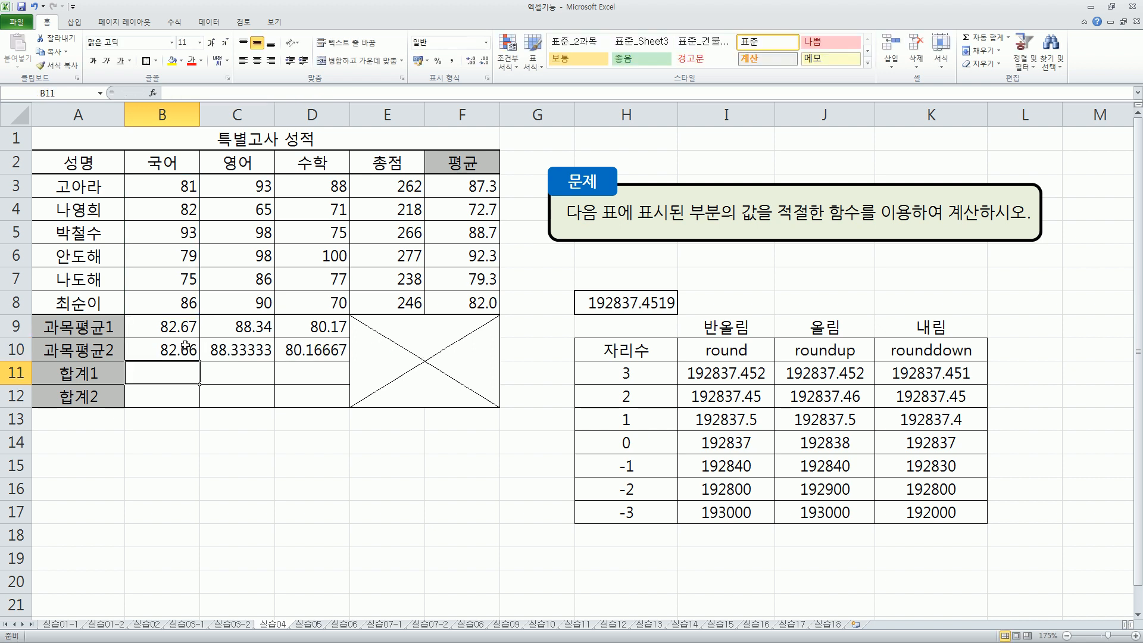
{"action": "left_click", "coordinate": [186, 345]}
{"action": "left_click_drag", "start_coordinate": [200, 361], "coordinate": [299, 361]}
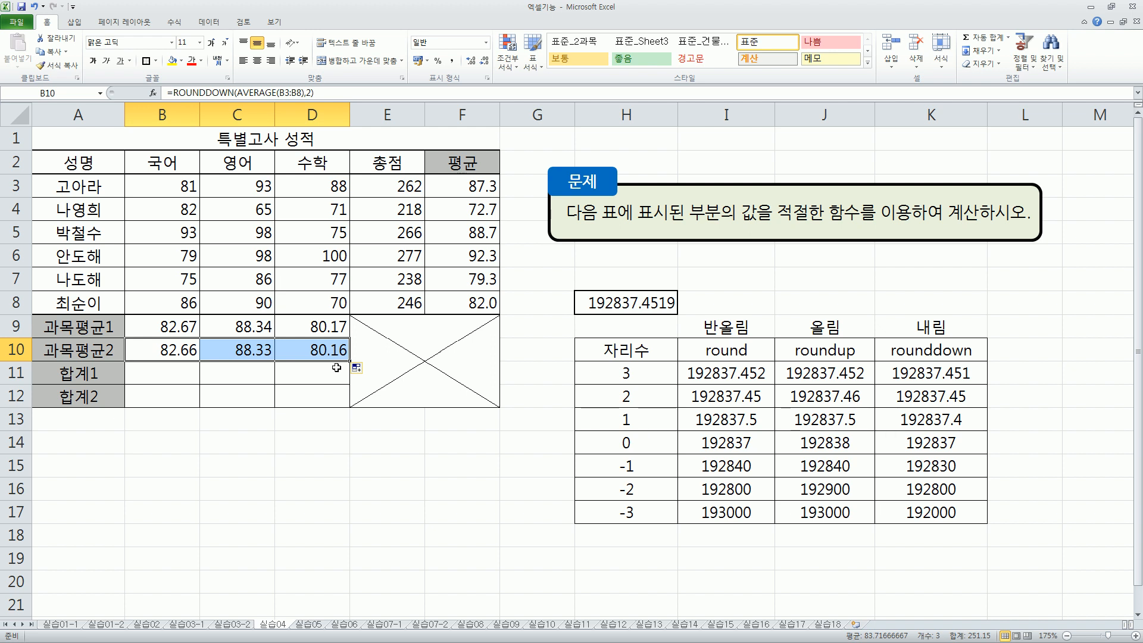
Step: Look over the two empty total rows, 합계1 in row 11 and 합계2 in row 12
{"action": "left_click_drag", "start_coordinate": [143, 373], "coordinate": [303, 394]}
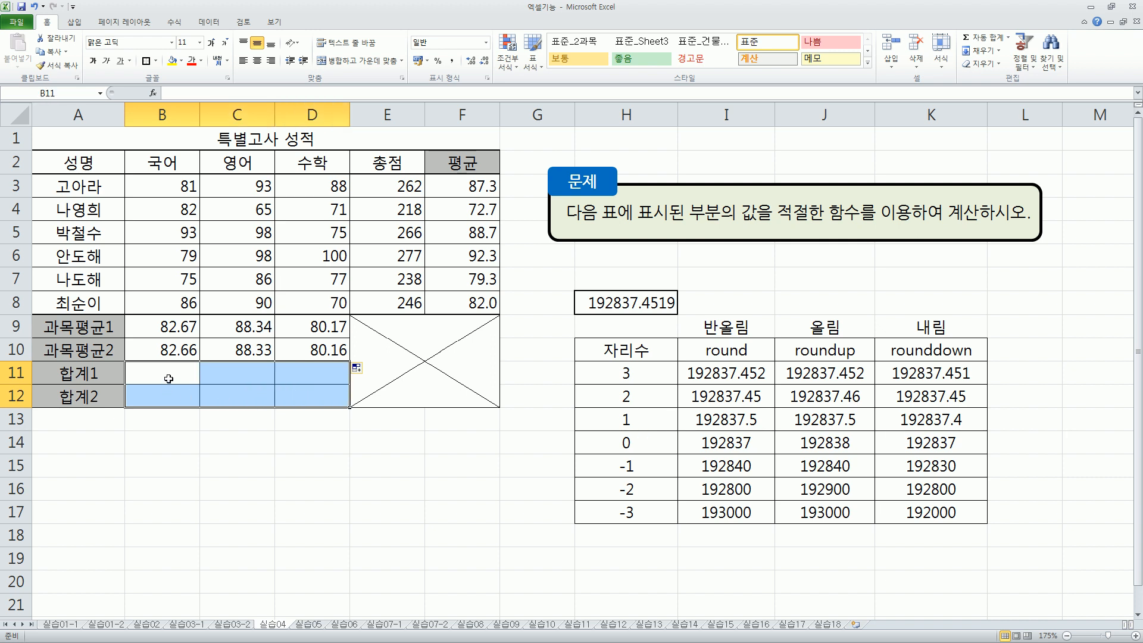
{"action": "left_click", "coordinate": [114, 374]}
{"action": "left_click_drag", "start_coordinate": [115, 374], "coordinate": [289, 374]}
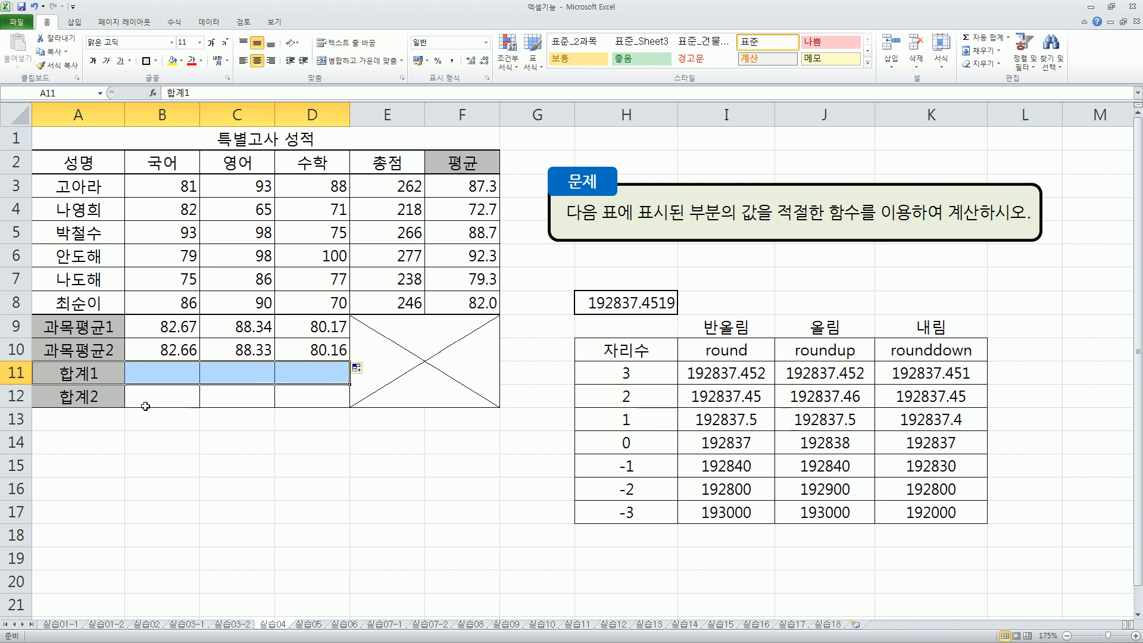
{"action": "left_click", "coordinate": [95, 399]}
{"action": "left_click_drag", "start_coordinate": [95, 399], "coordinate": [292, 403]}
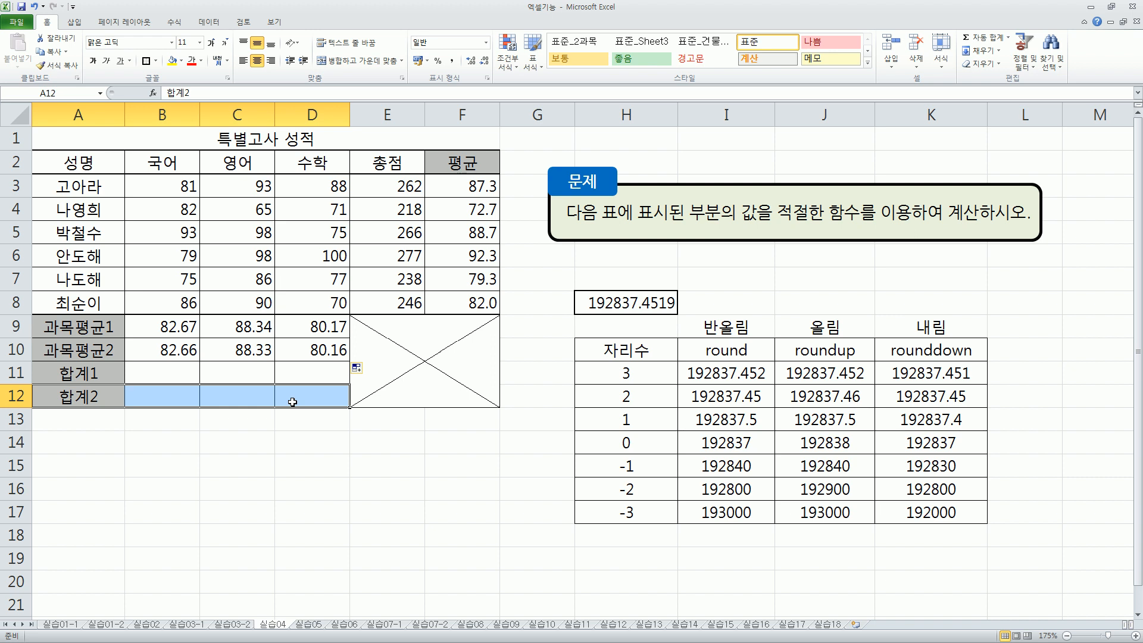
{"action": "key", "text": "Up"}
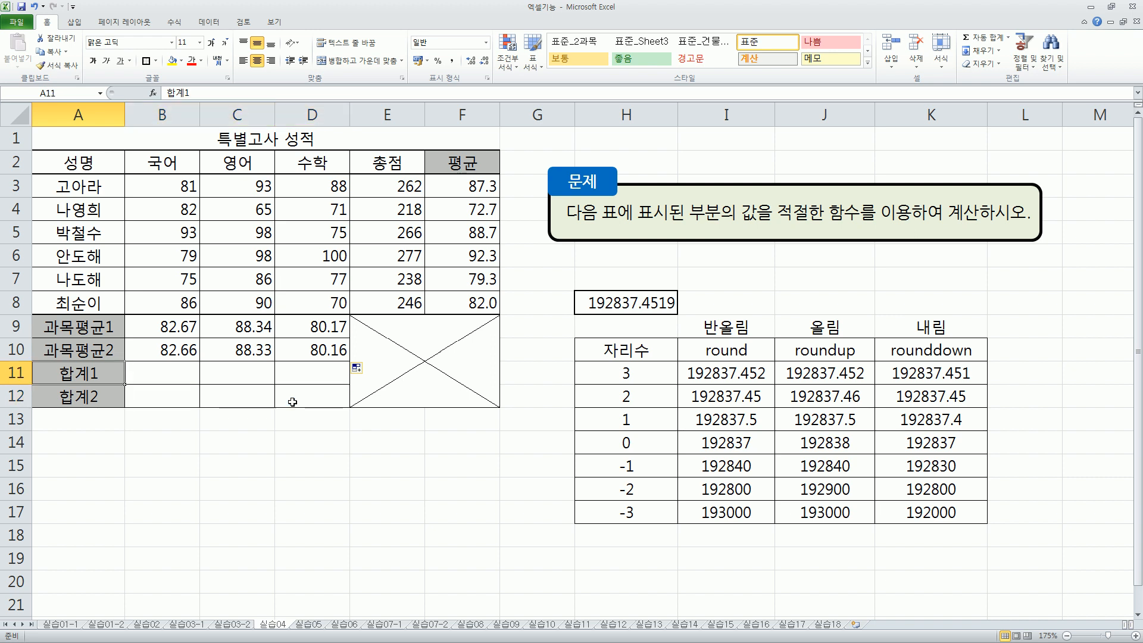
{"action": "key", "text": "Down"}
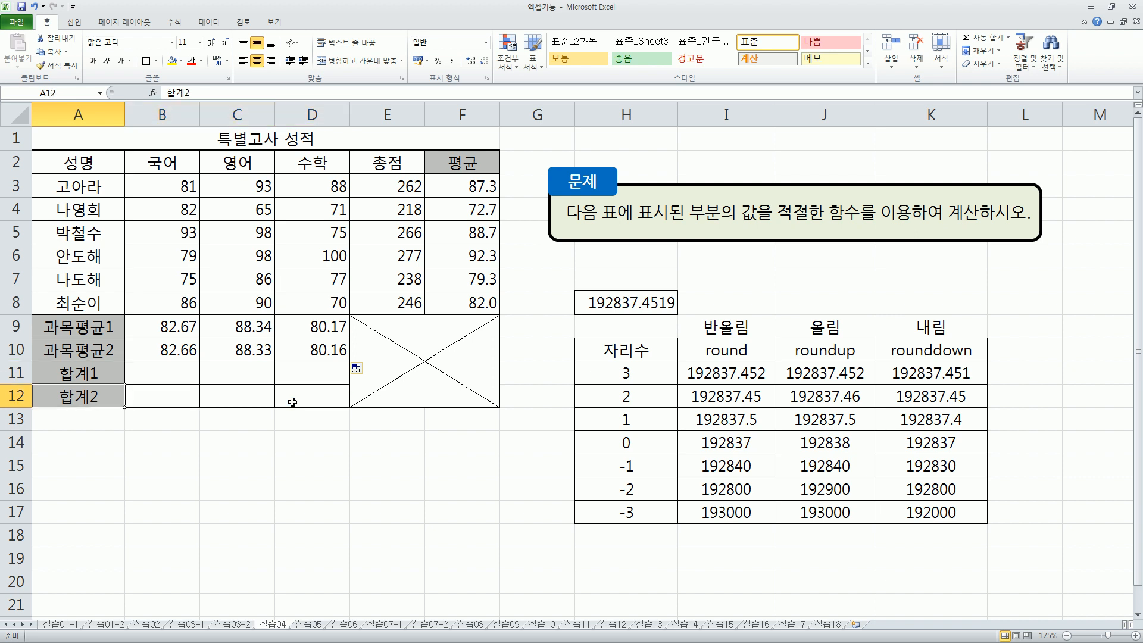
Step: Write the SUMIF syntax note sumif(조건범위,"조건",계산범위) as plain text in A14 below the score table
{"action": "key", "text": "Down"}
{"action": "key", "text": "Down"}
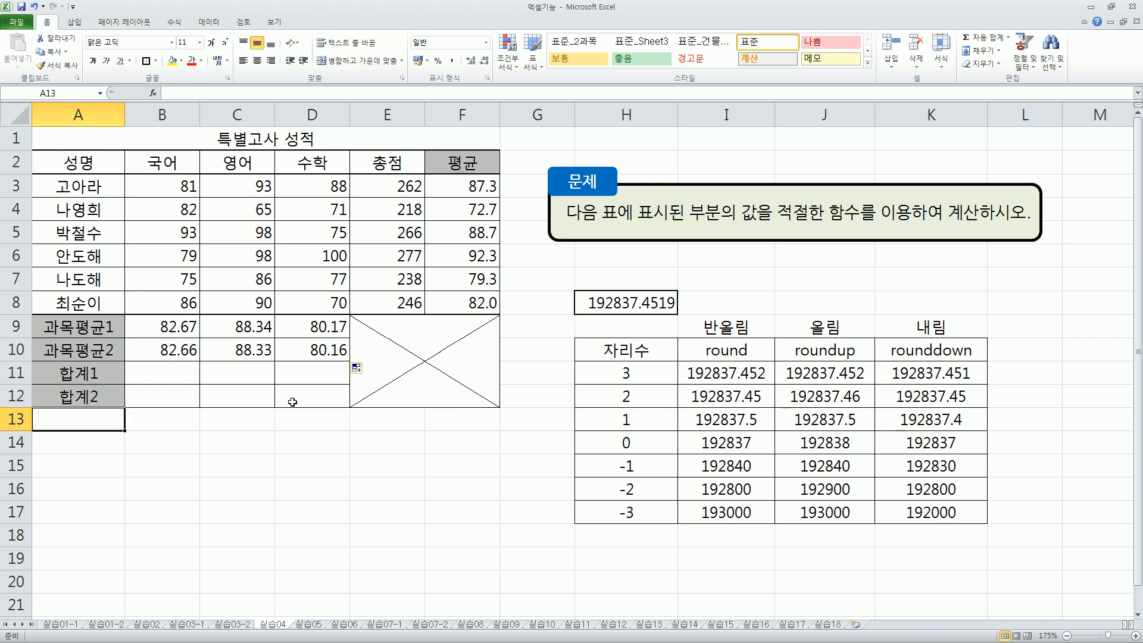
{"action": "type", "text": "sumif("}
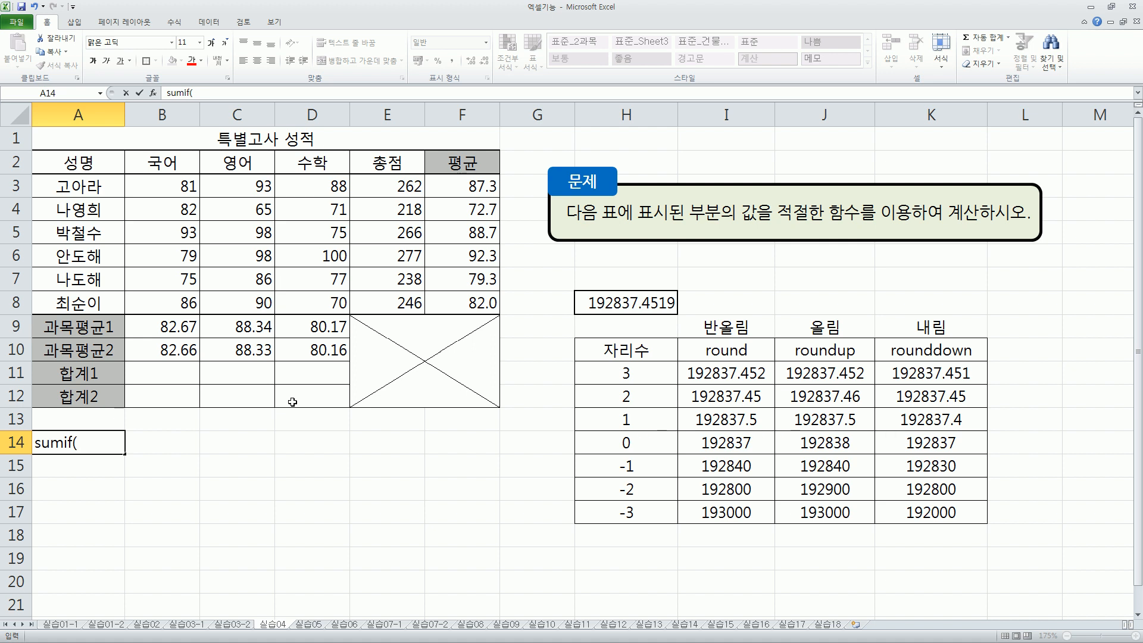
{"action": "type", "text": "조건범위"}
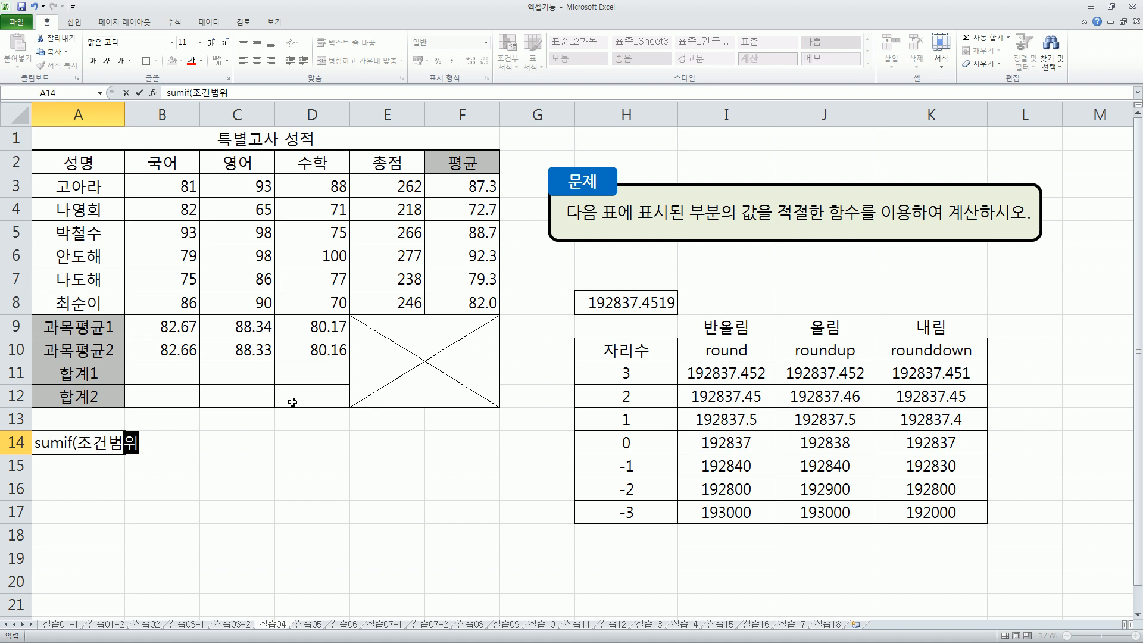
{"action": "type", "text": ","}
{"action": "type", "text": "\"조건\""}
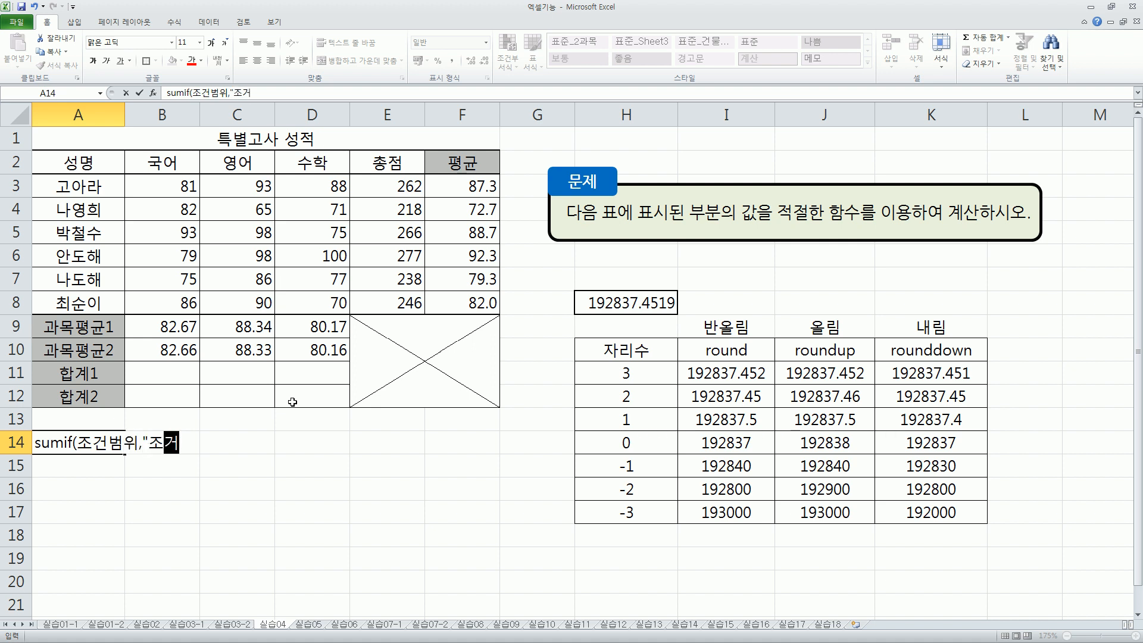
{"action": "type", "text": ",계산범위"}
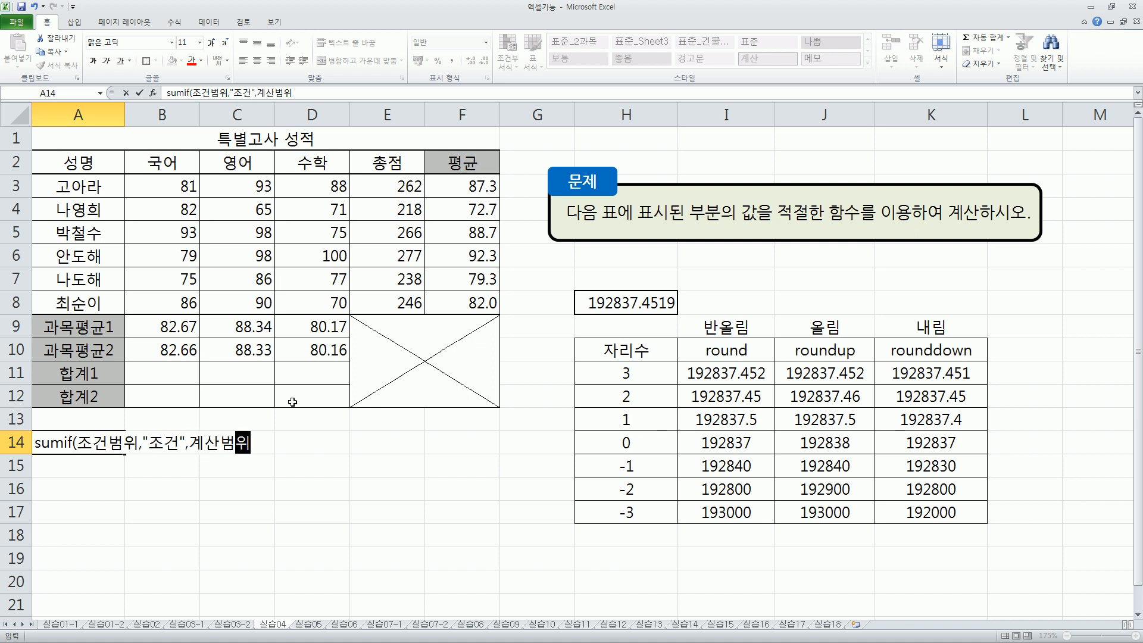
{"action": "type", "text": ")"}
{"action": "key", "text": "Return"}
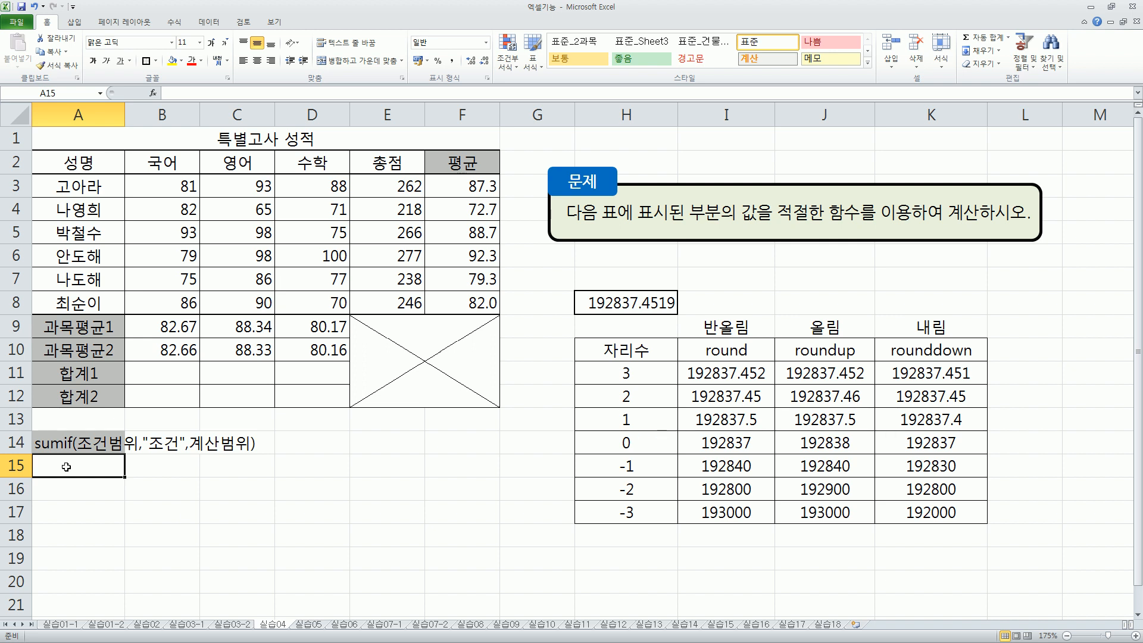
Step: Write the SUMIFS syntax note sumifs(계산범위,조건범위,"조건",조건범위,"조건") as plain text in A15
{"action": "type", "text": "sumif"}
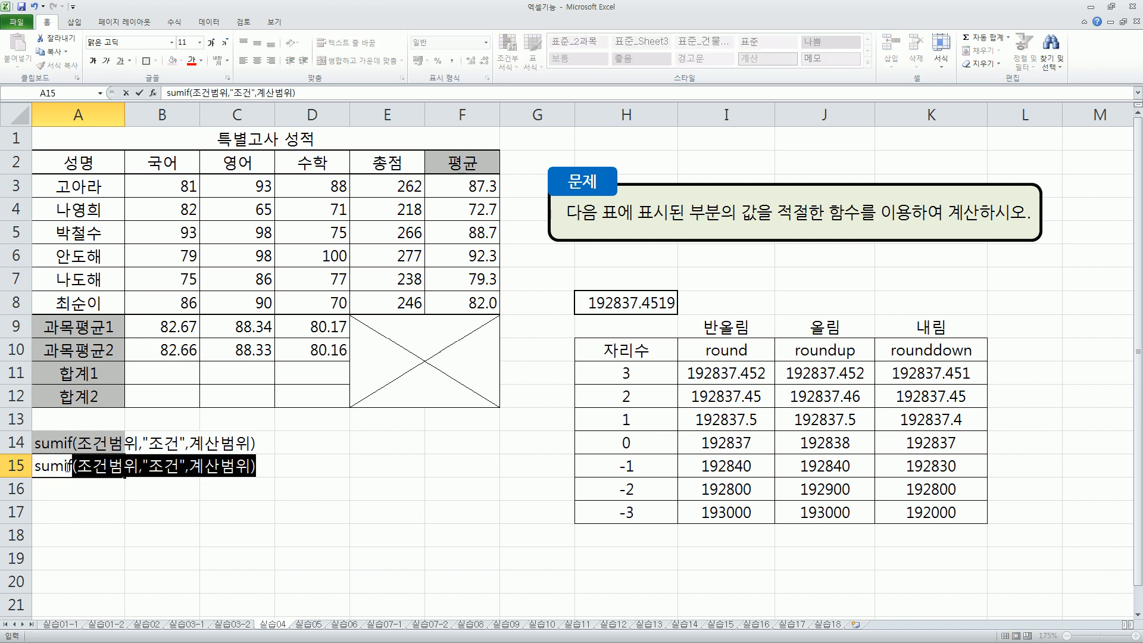
{"action": "type", "text": "s("}
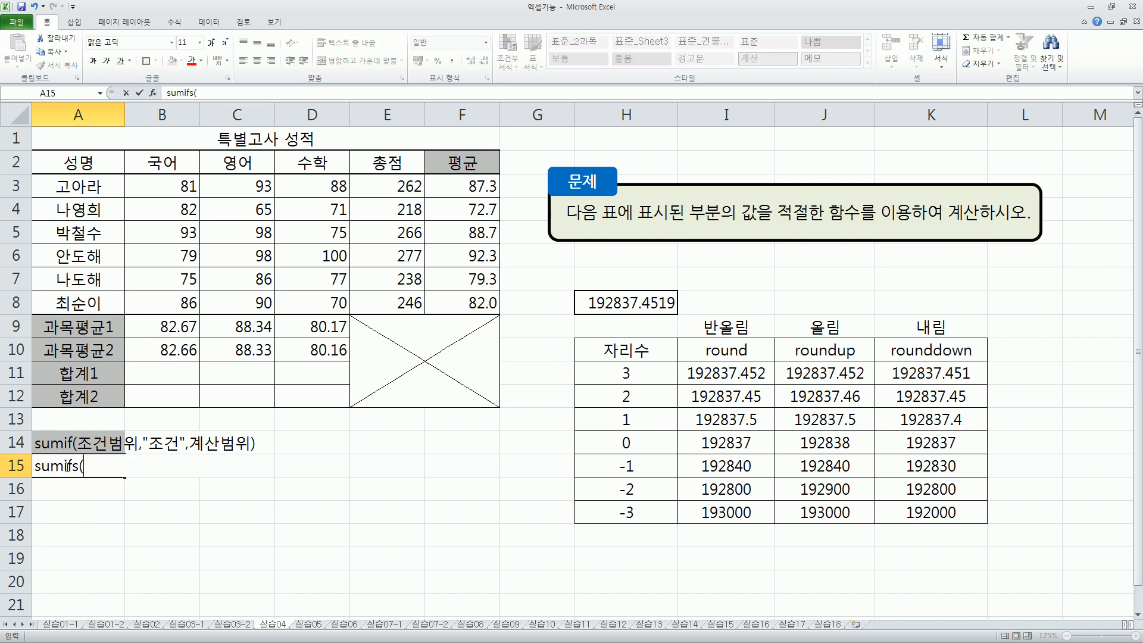
{"action": "type", "text": "겟산"}
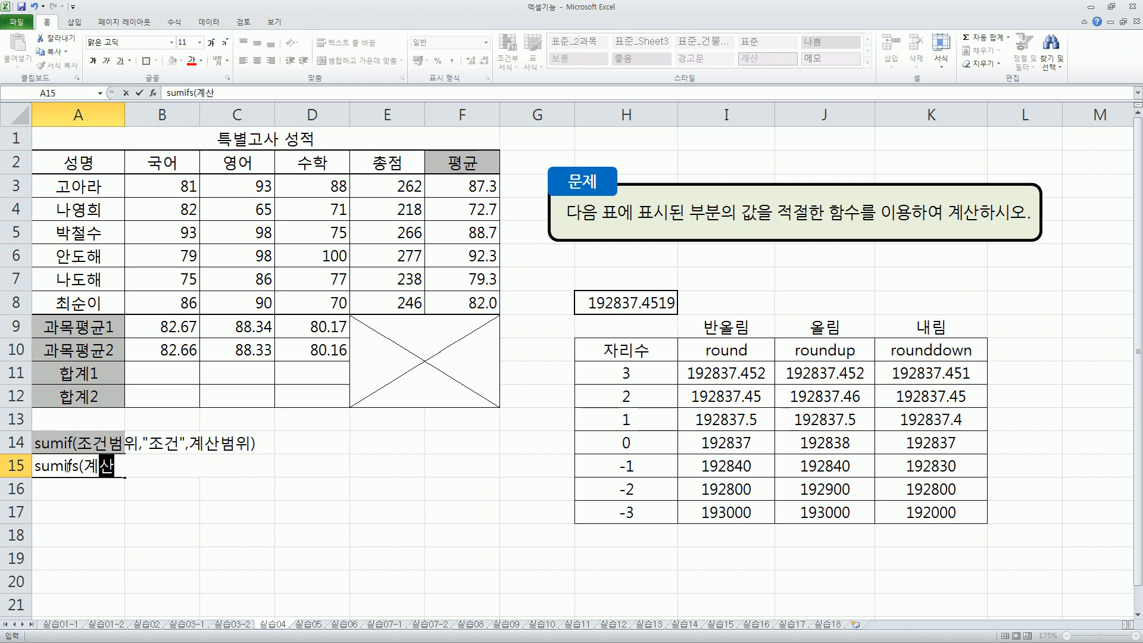
{"action": "type", "text": "범위,"}
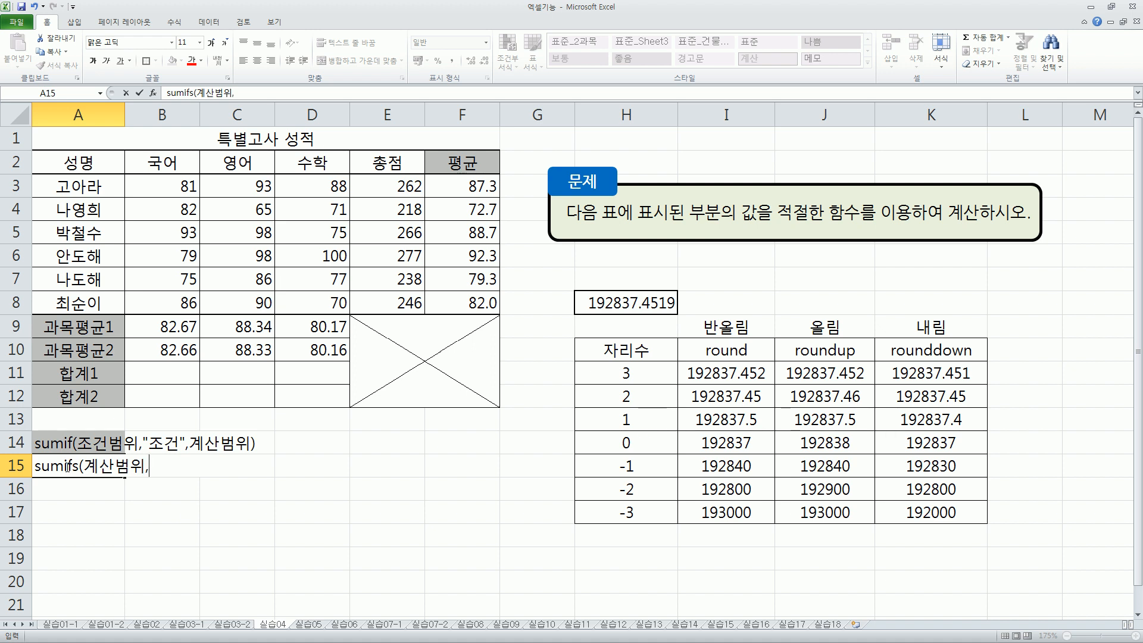
{"action": "type", "text": "조건범위,\"조건\""}
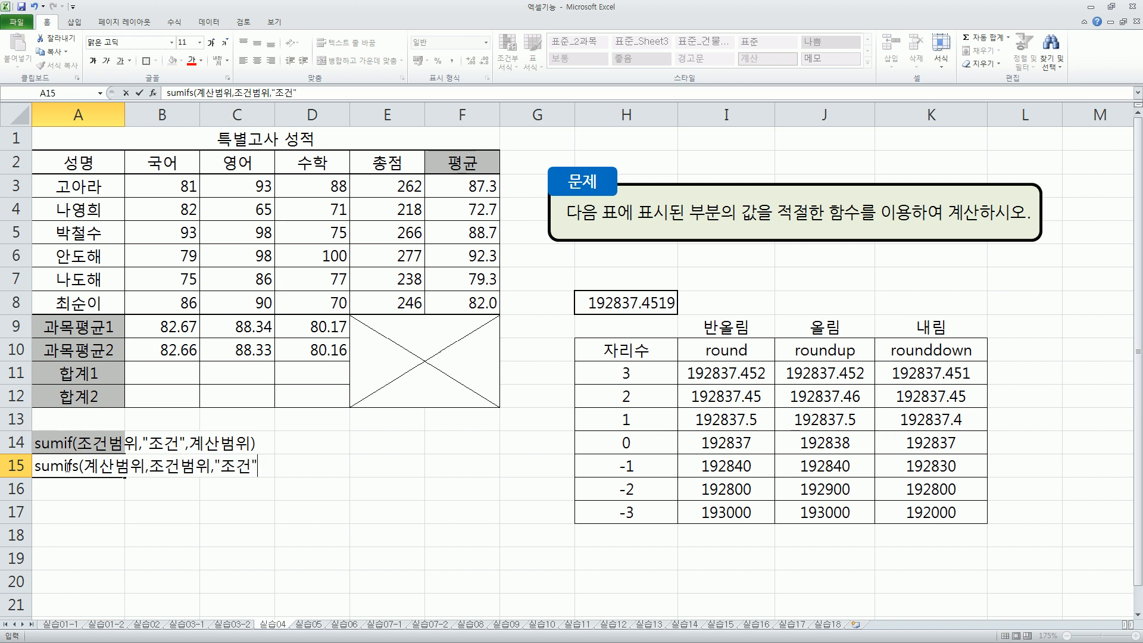
{"action": "type", "text": ",조건범위"}
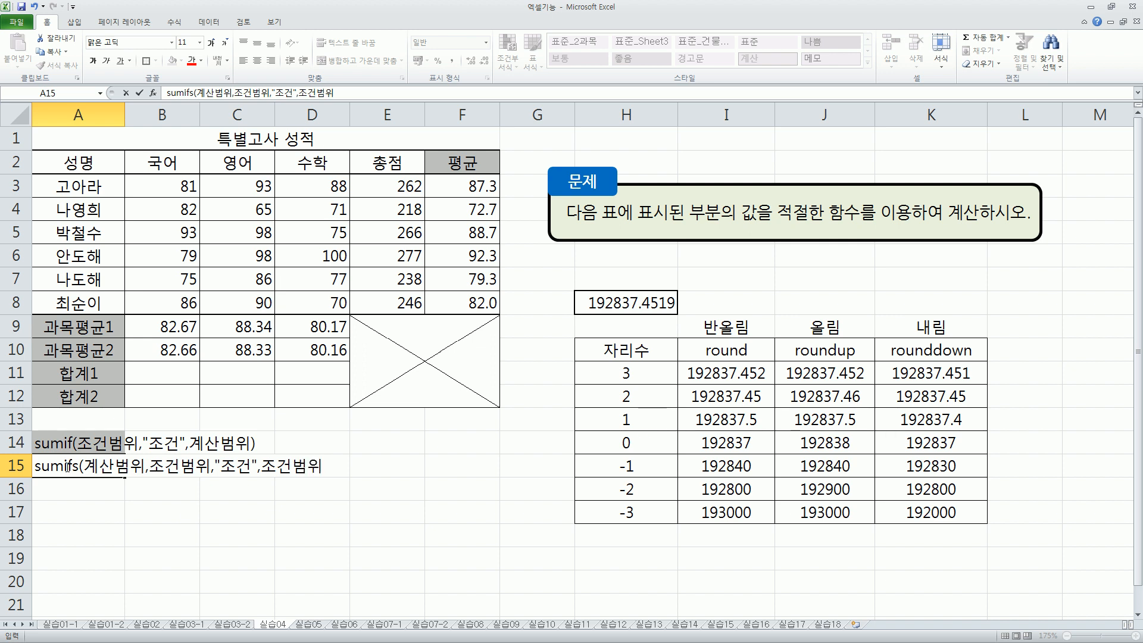
{"action": "type", "text": ",\"ㅈ"}
{"action": "type", "text": "ㅗ건"}
{"action": "type", "text": "\")"}
Step: Number the criteria pairs in A15's SUMIFS note as 조건범위1,"조건1" and 조건범위2,"조건2"
{"action": "left_click", "coordinate": [210, 468]}
{"action": "type", "text": "1,\"조건"}
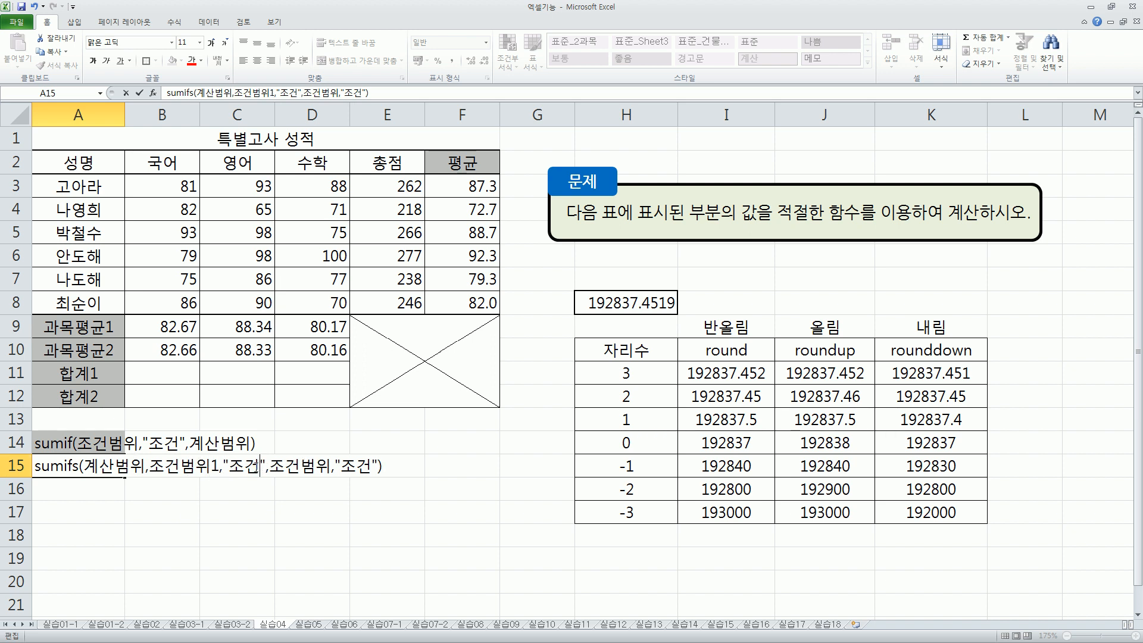
{"action": "type", "text": "1"}
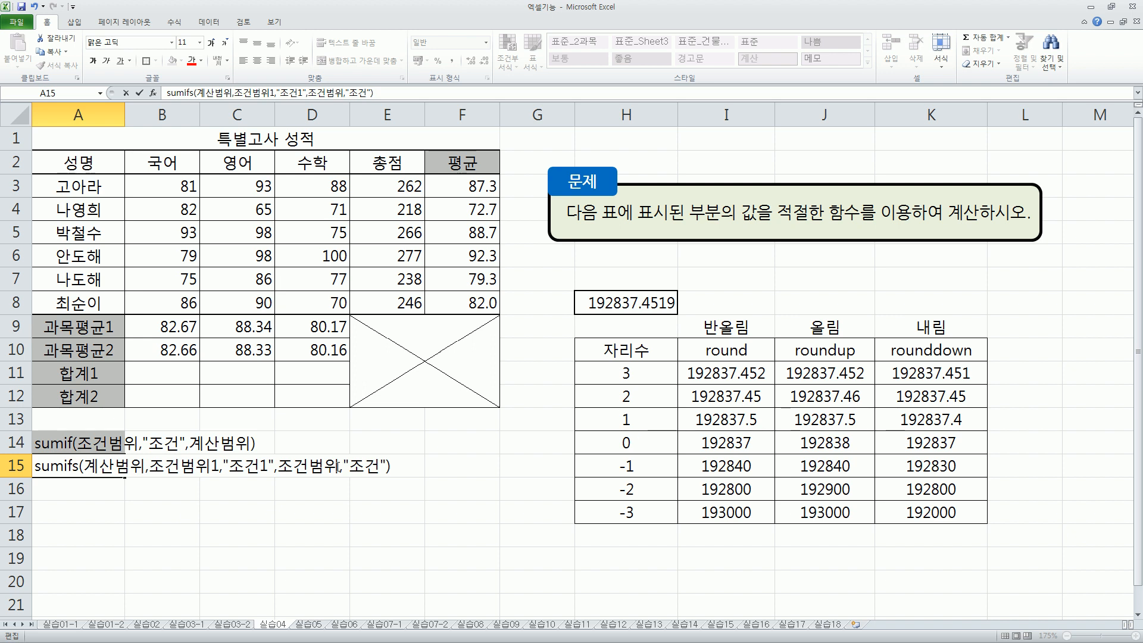
{"action": "left_click", "coordinate": [338, 467]}
{"action": "type", "text": "2,\"조건"}
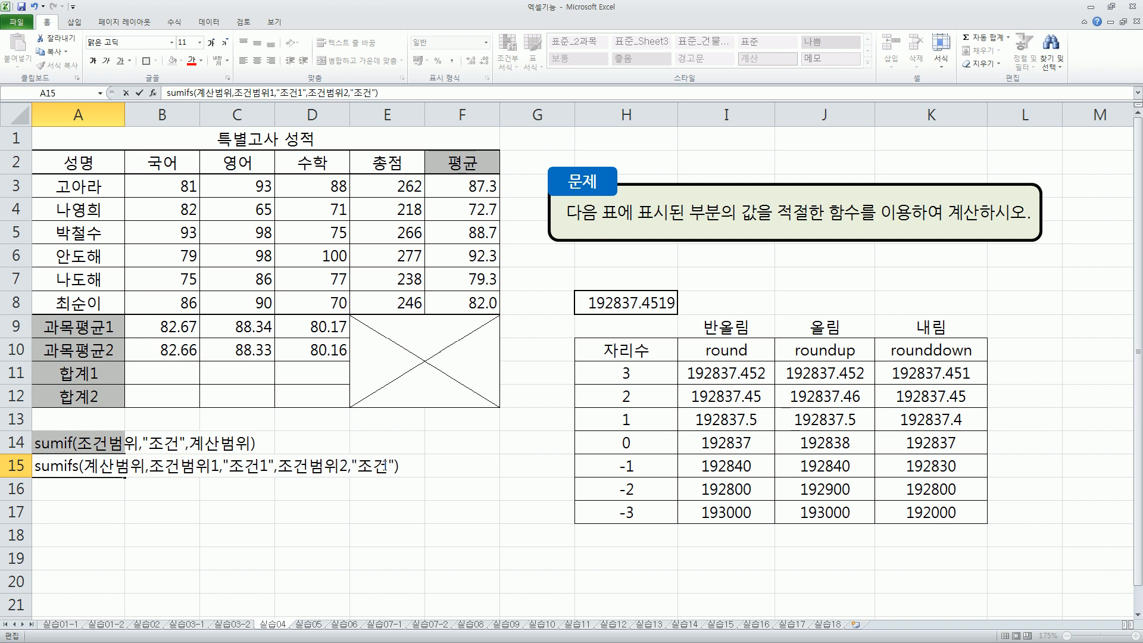
{"action": "type", "text": "2"}
{"action": "left_click", "coordinate": [315, 494]}
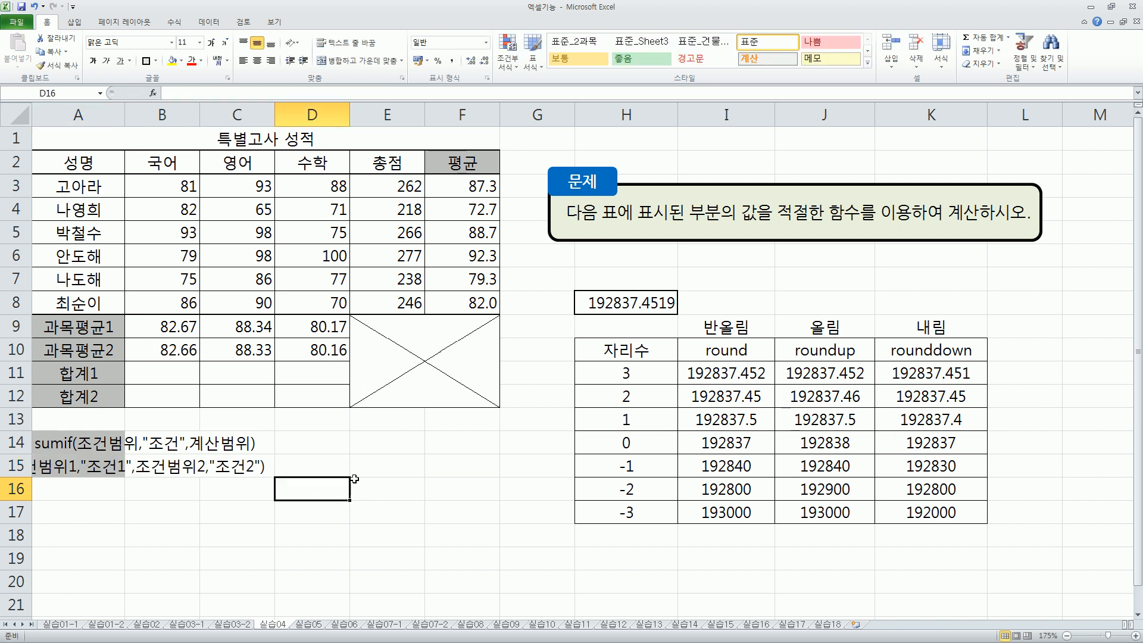
Step: Start a formula in B11, the 국어 cell of the 합계1 row
{"action": "left_click", "coordinate": [121, 467]}
{"action": "left_click", "coordinate": [167, 371]}
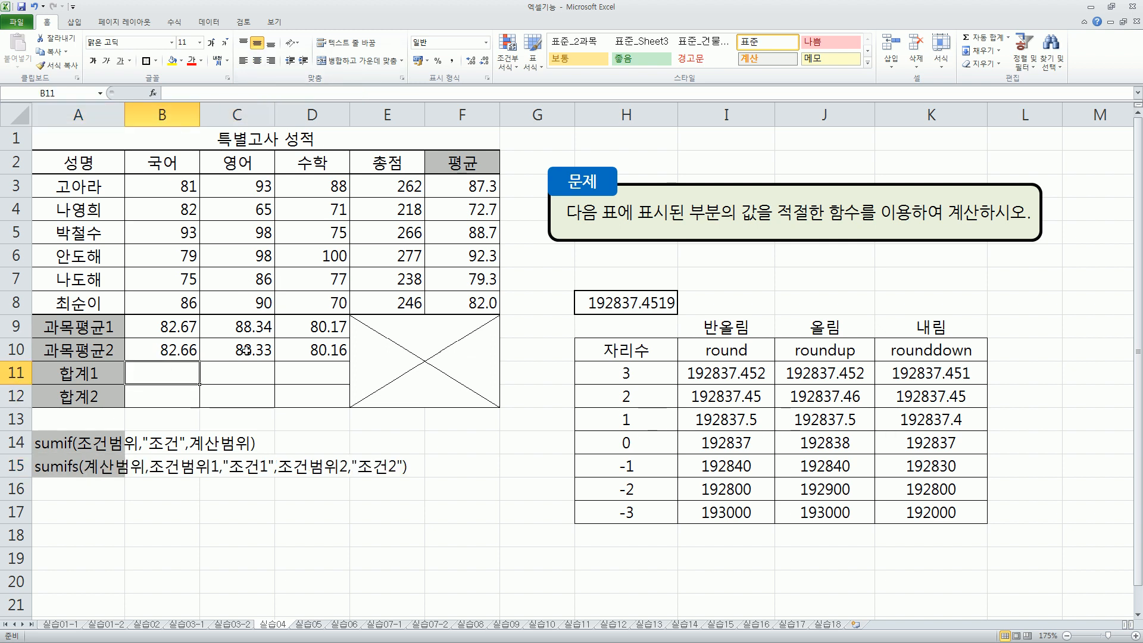
{"action": "type", "text": "="}
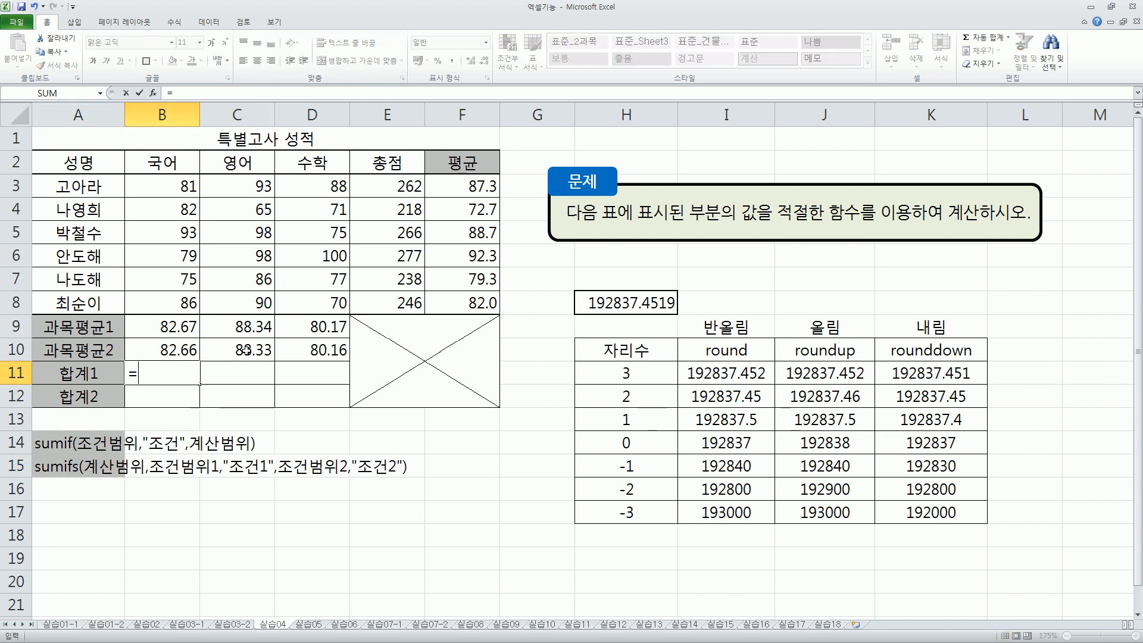
{"action": "type", "text": "녀ㅡㅑㄹ()"}
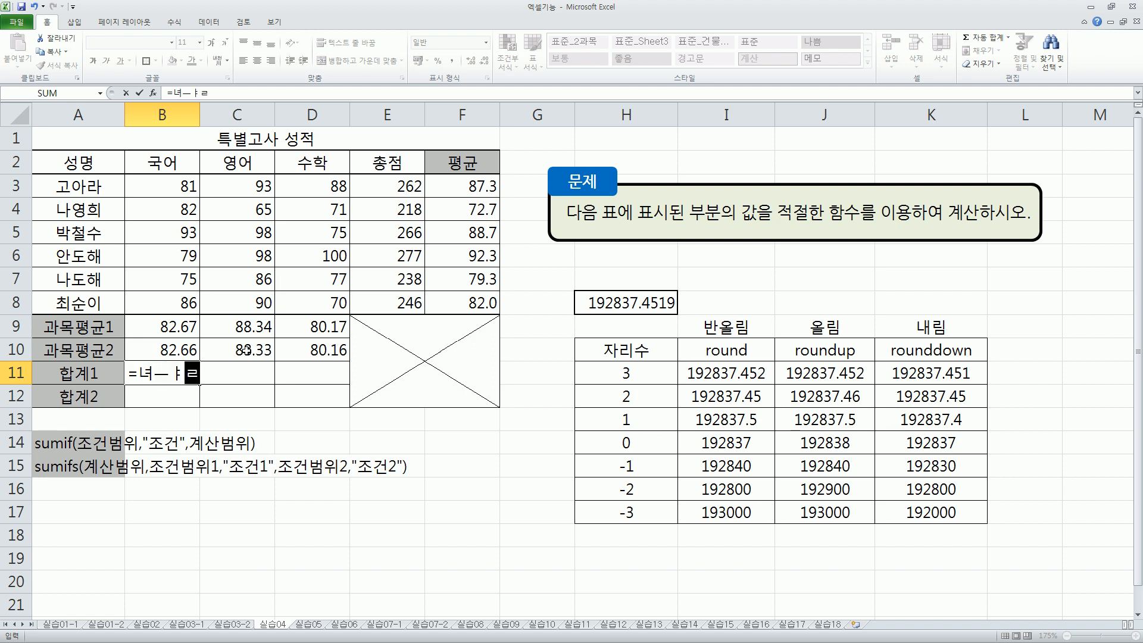
{"action": "key", "text": "BackSpace"}
{"action": "key", "text": "BackSpace"}
{"action": "key", "text": "BackSpace"}
{"action": "key", "text": "BackSpace"}
{"action": "key", "text": "BackSpace"}
{"action": "key", "text": "BackSpace"}
Step: Open a SUMIF function in B11's formula with the 총점 scores E3:E8 as its condition range
{"action": "key", "text": "Hangul"}
{"action": "type", "text": "sumif("}
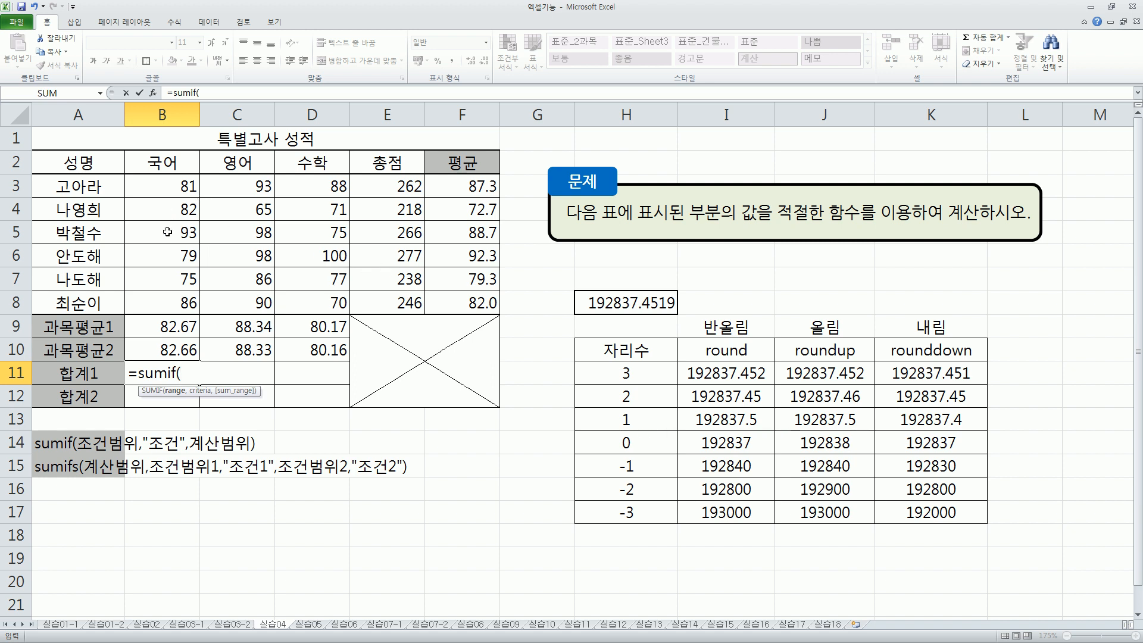
{"action": "left_click", "coordinate": [393, 182]}
{"action": "left_click_drag", "start_coordinate": [392, 182], "coordinate": [352, 290]}
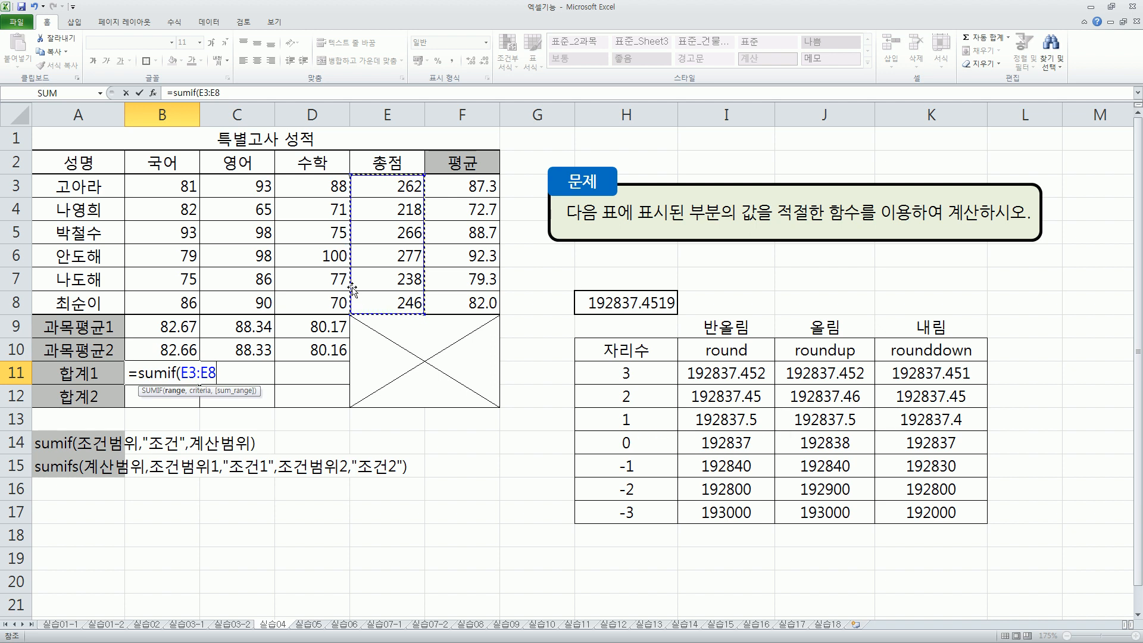
Step: Complete B11's SUMIF with the condition ">=250" and the 국어 scores B3:B8 as the sum range
{"action": "type", "text": ",\">250"}
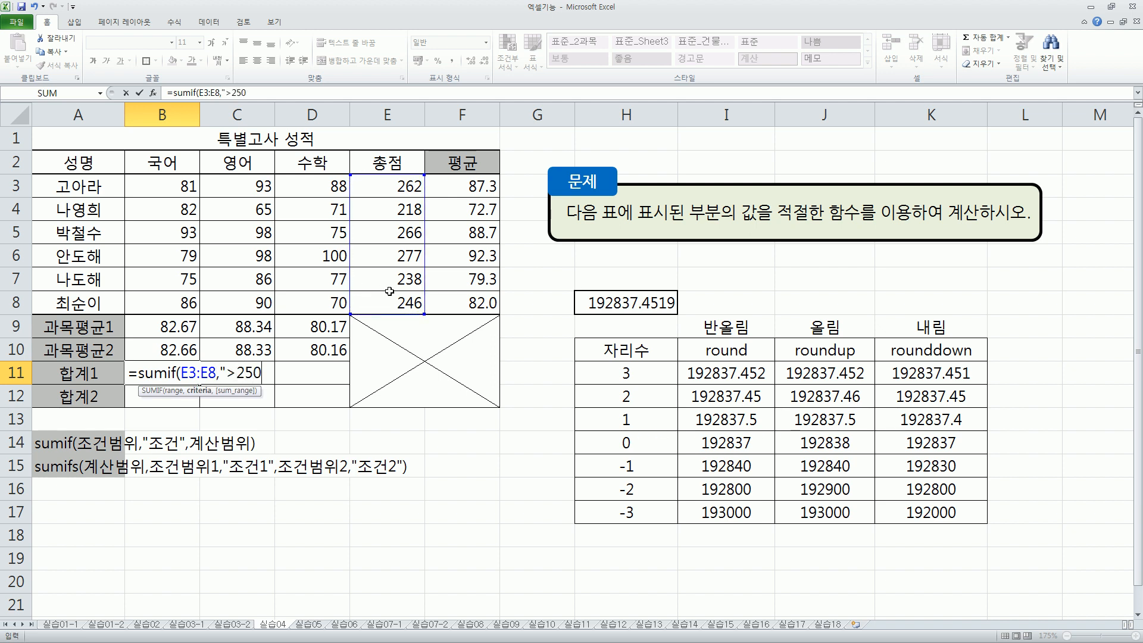
{"action": "key", "text": "BackSpace"}
{"action": "key", "text": "BackSpace"}
{"action": "key", "text": "BackSpace"}
{"action": "type", "text": "=250\","}
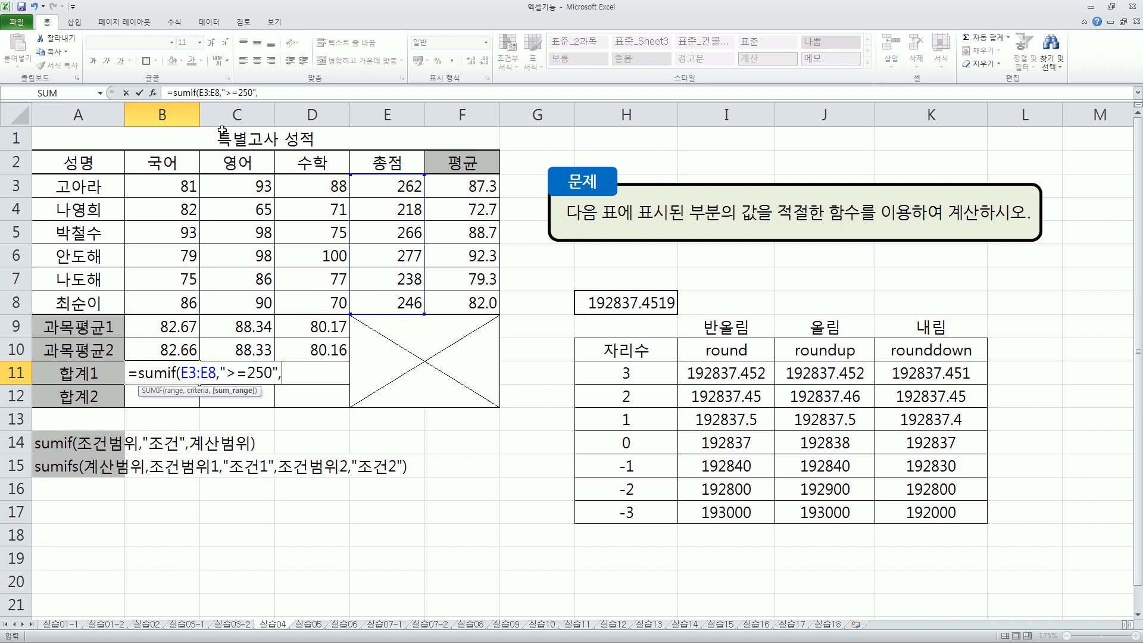
{"action": "left_click_drag", "start_coordinate": [171, 188], "coordinate": [181, 298]}
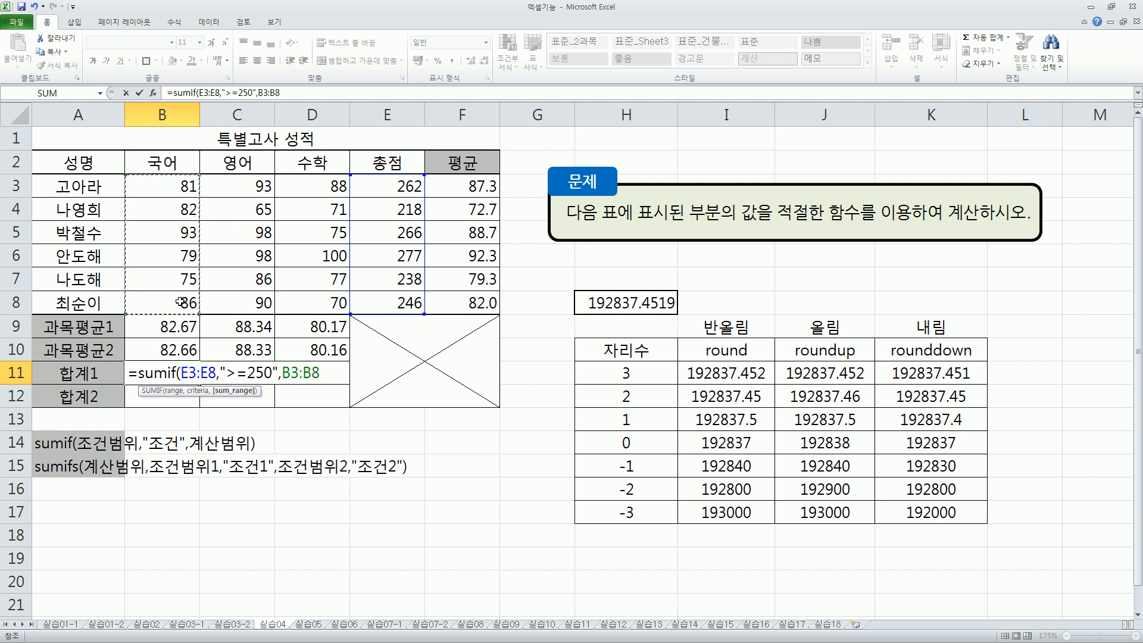
{"action": "type", "text": ")"}
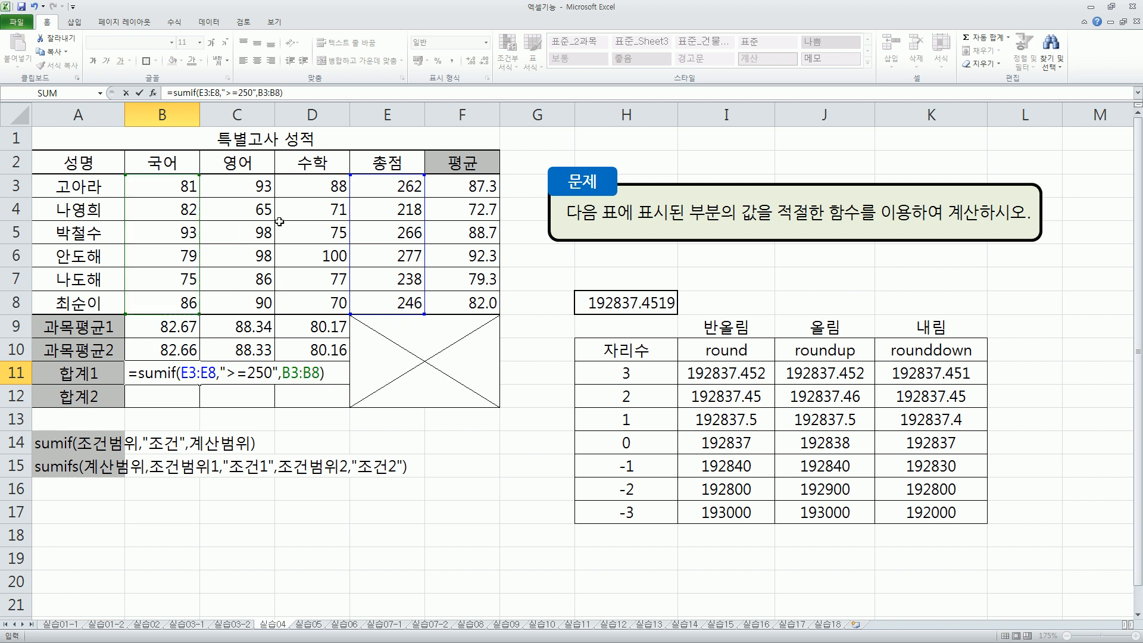
{"action": "left_click_drag", "start_coordinate": [181, 373], "coordinate": [274, 374]}
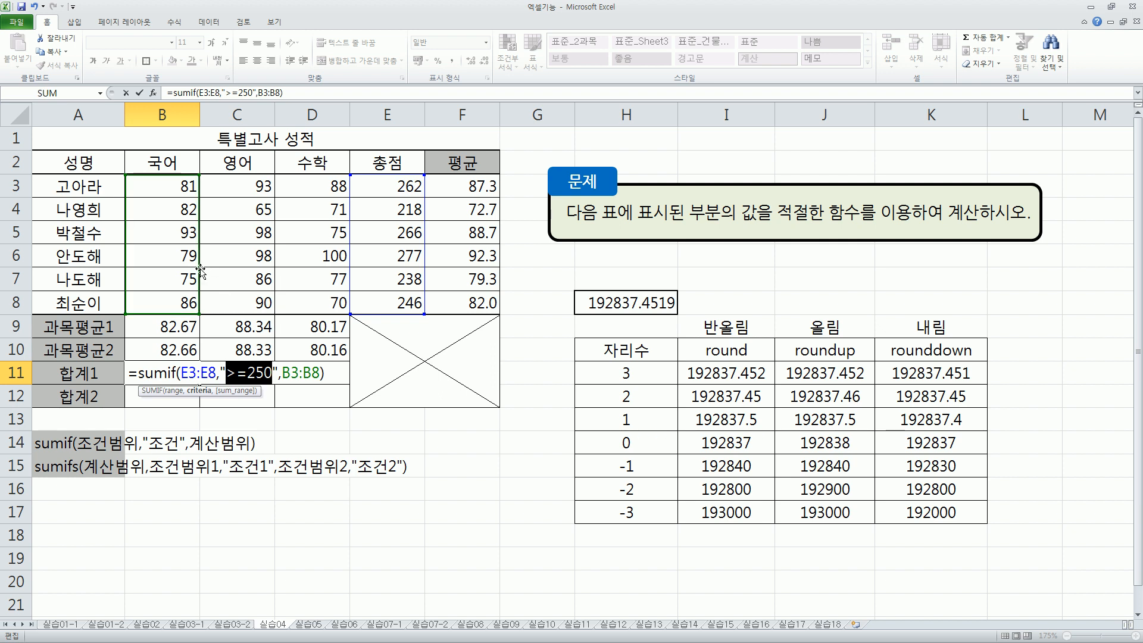
{"action": "left_click_drag", "start_coordinate": [282, 373], "coordinate": [319, 373]}
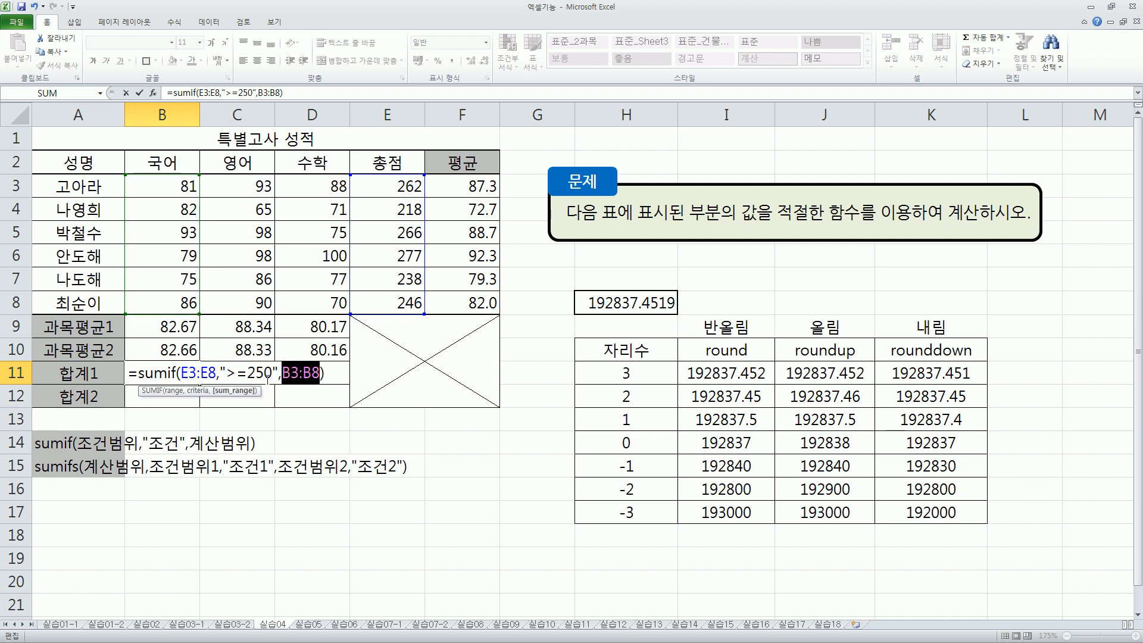
{"action": "key", "text": "ctrl+Return"}
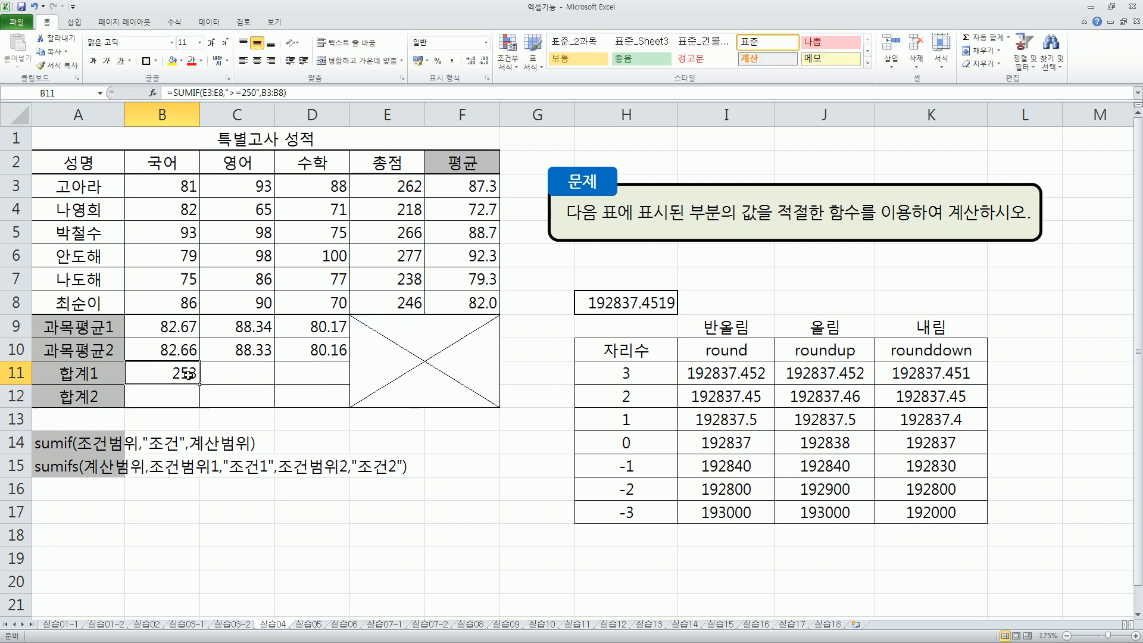
Step: Make the condition range in B11's SUMIF absolute as $E$3:$E$8 and fill the formula across to D11
{"action": "double_click", "coordinate": [176, 373]}
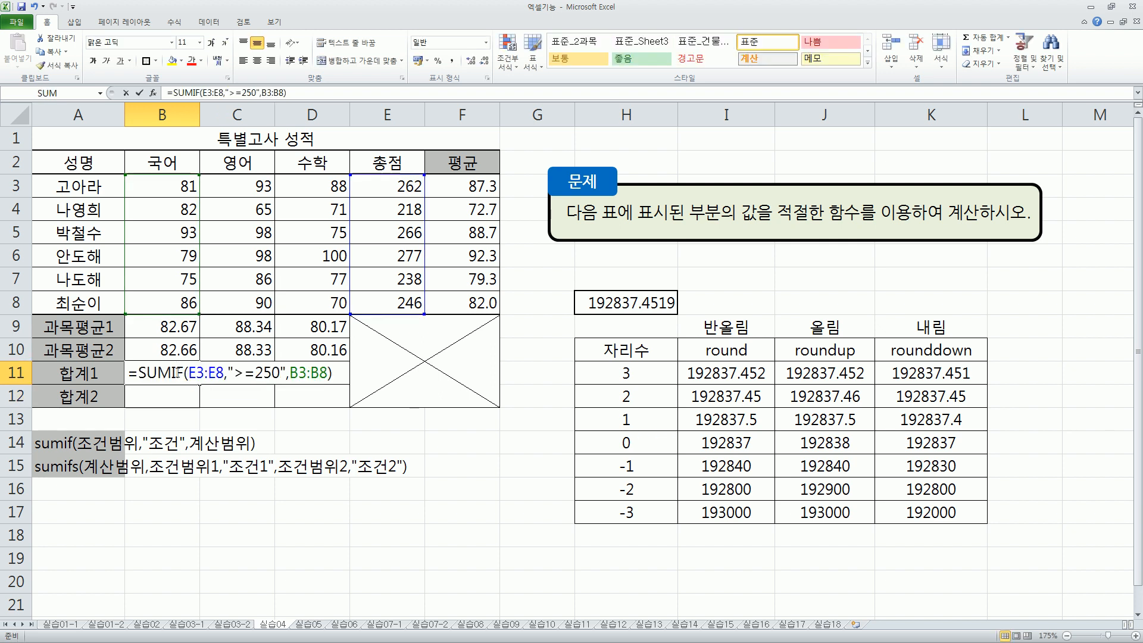
{"action": "key", "text": "Escape"}
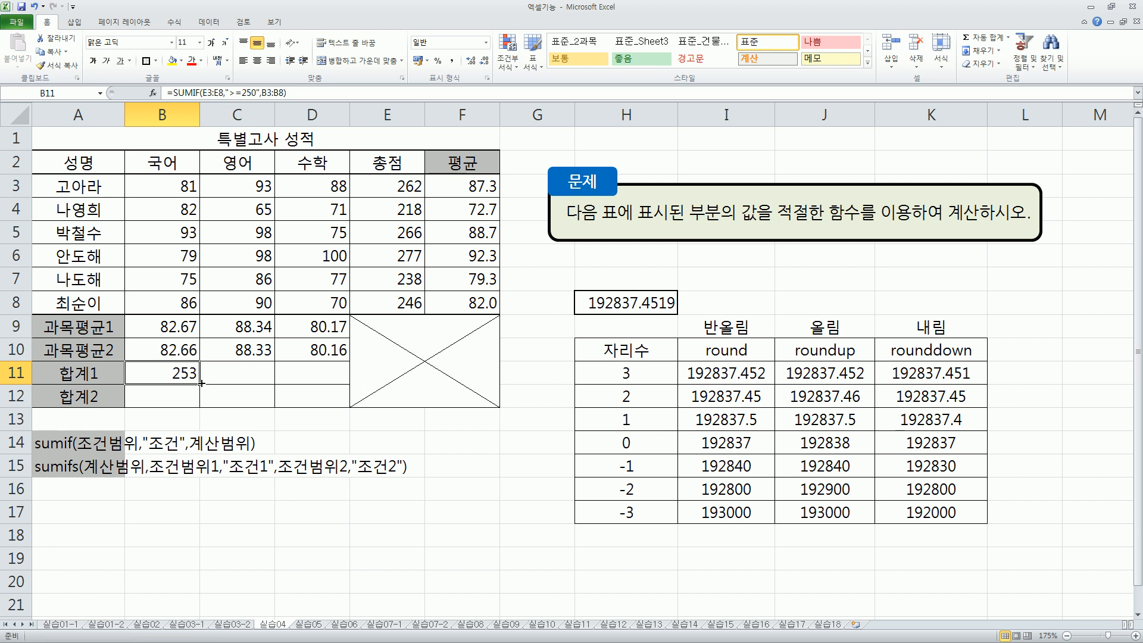
{"action": "double_click", "coordinate": [198, 374]}
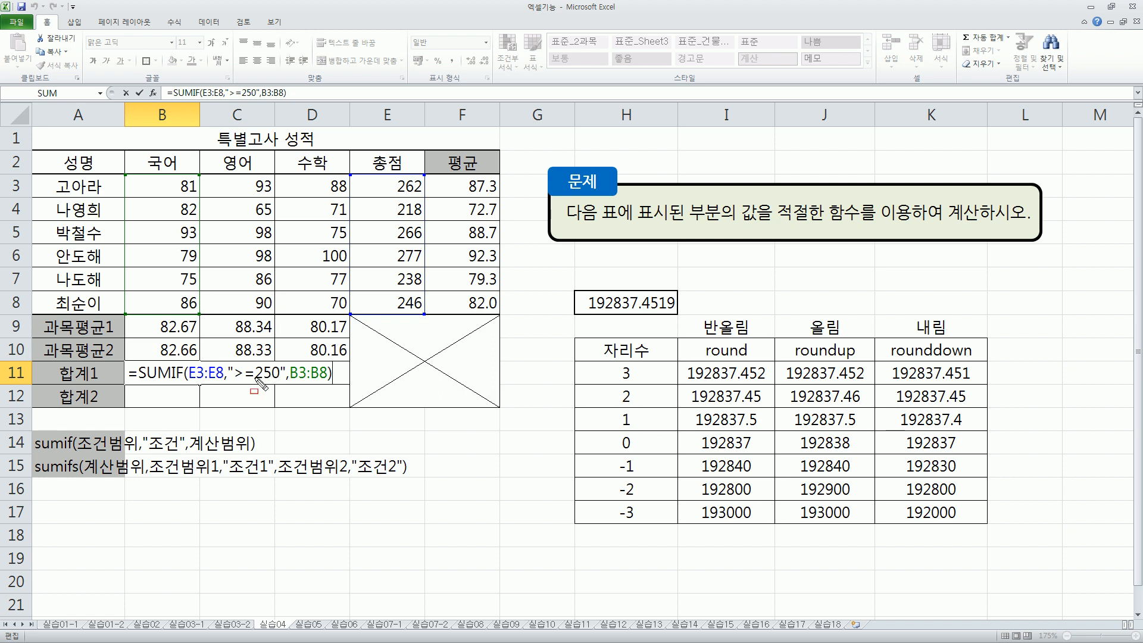
{"action": "mouse_move", "coordinate": [142, 365]}
{"action": "left_mouse_down"}
{"action": "mouse_move", "coordinate": [179, 379]}
{"action": "mouse_move", "coordinate": [341, 377]}
{"action": "left_mouse_up"}
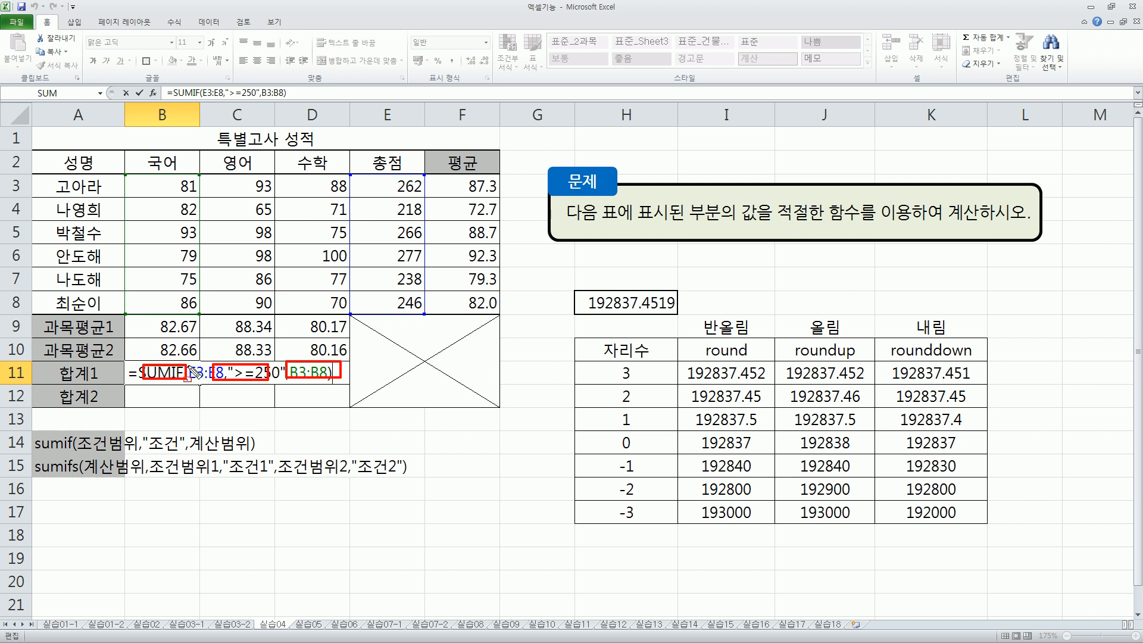
{"action": "mouse_move", "coordinate": [352, 176]}
{"action": "left_mouse_down"}
{"action": "mouse_move", "coordinate": [387, 309]}
{"action": "mouse_move", "coordinate": [424, 313]}
{"action": "left_mouse_up"}
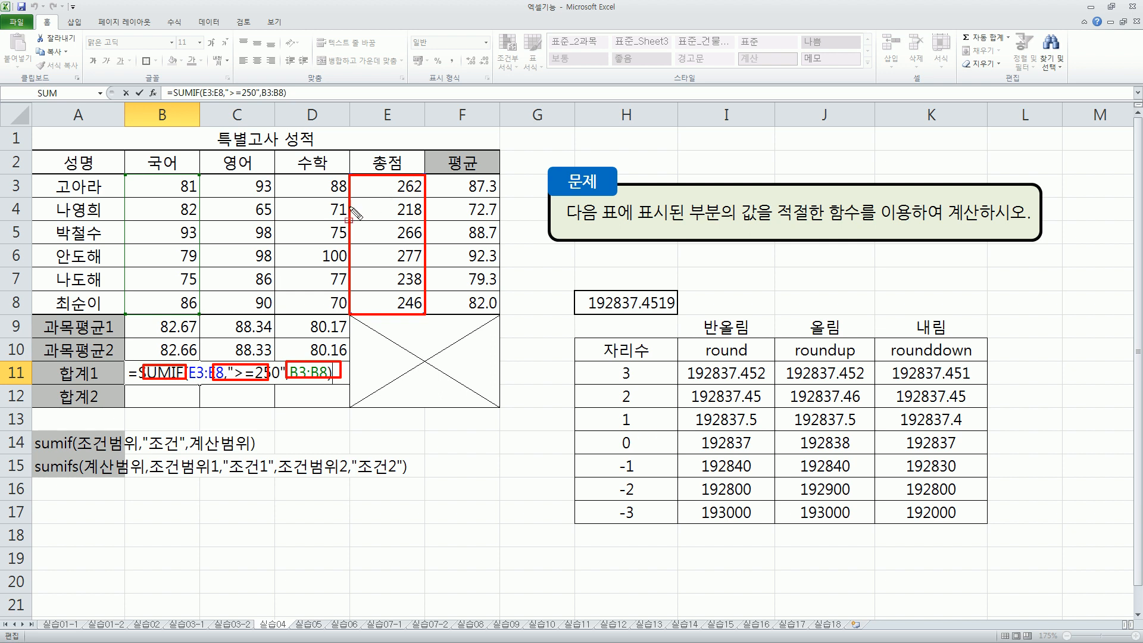
{"action": "key", "text": "Escape"}
{"action": "left_click_drag", "start_coordinate": [219, 372], "coordinate": [197, 374]}
{"action": "key", "text": "F4"}
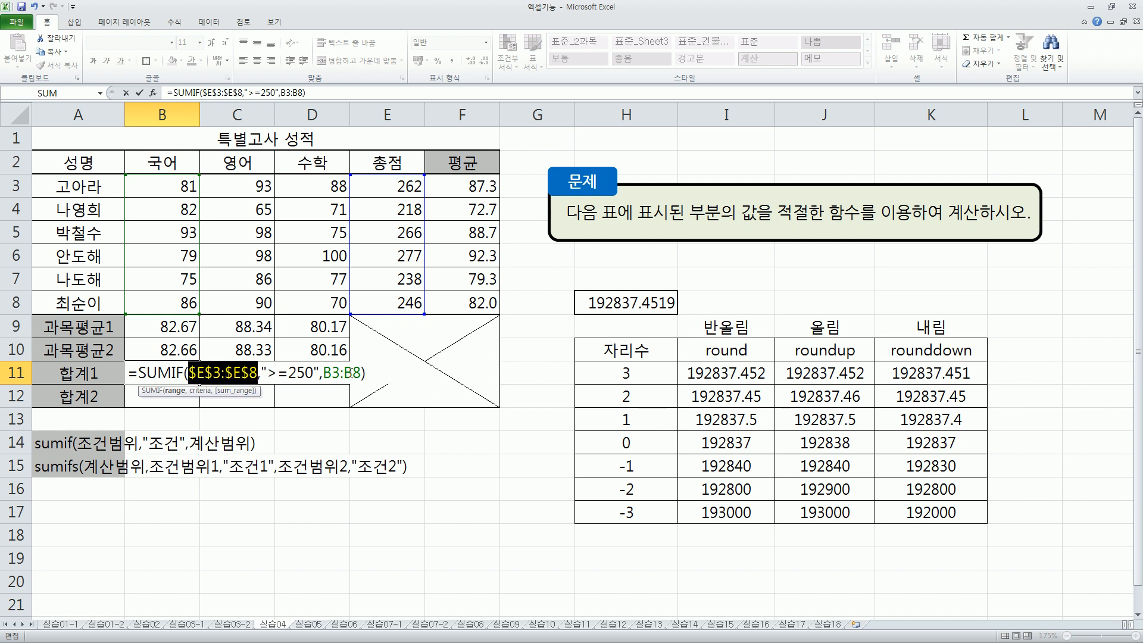
{"action": "key", "text": "Return"}
{"action": "left_click", "coordinate": [194, 378]}
{"action": "left_click_drag", "start_coordinate": [198, 384], "coordinate": [326, 381]}
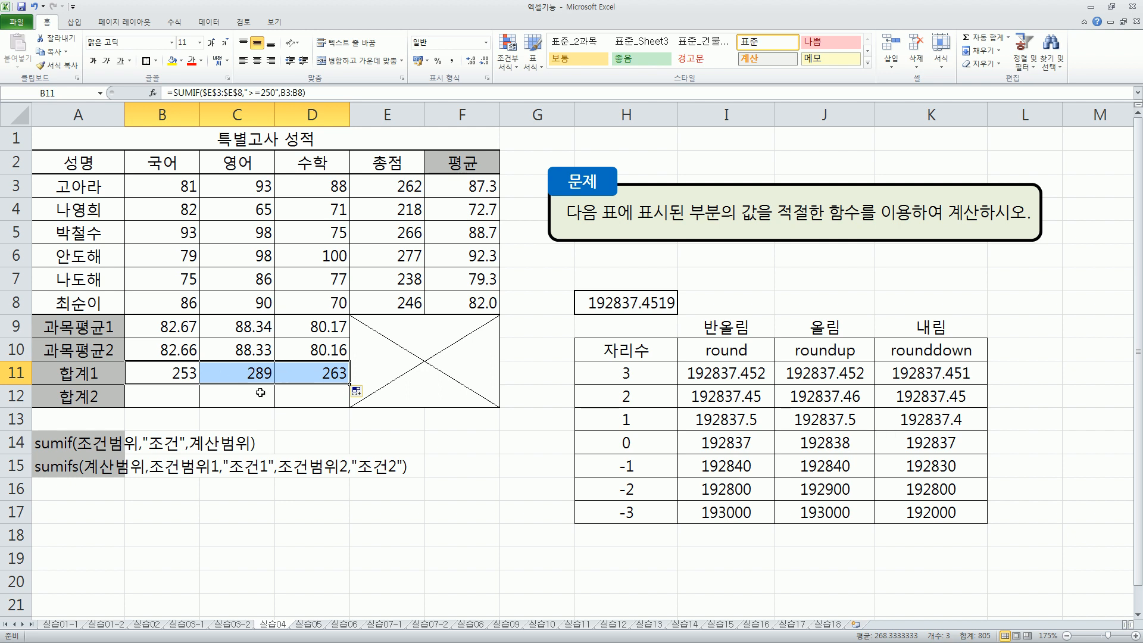
Step: Examine how the 합계2 cells B12:D12 relate to the 국어, 영어 and 수학 score columns above them
{"action": "key", "text": "Down"}
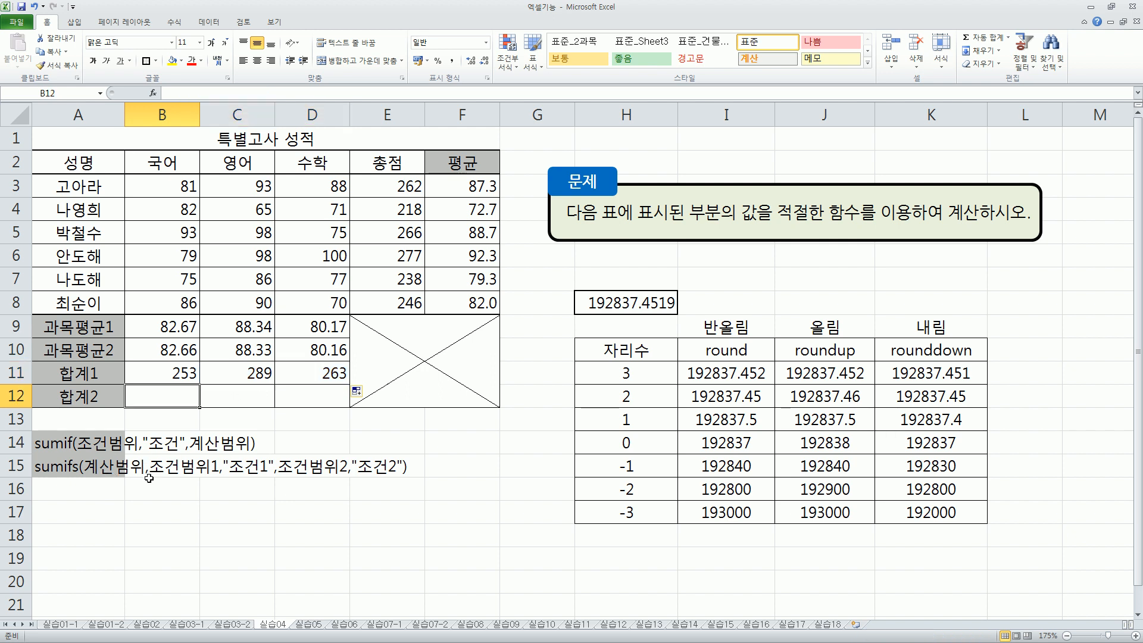
{"action": "left_click_drag", "start_coordinate": [147, 390], "coordinate": [182, 404]}
{"action": "left_click_drag", "start_coordinate": [147, 177], "coordinate": [205, 314]}
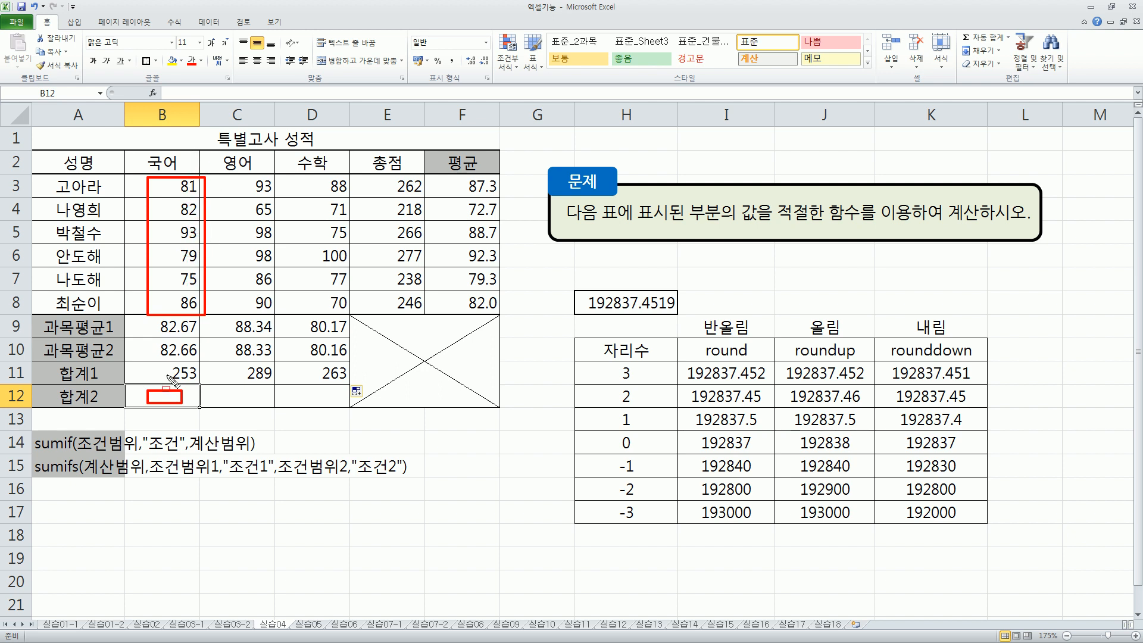
{"action": "left_click_drag", "start_coordinate": [225, 394], "coordinate": [264, 405]}
{"action": "left_click_drag", "start_coordinate": [223, 175], "coordinate": [274, 314]}
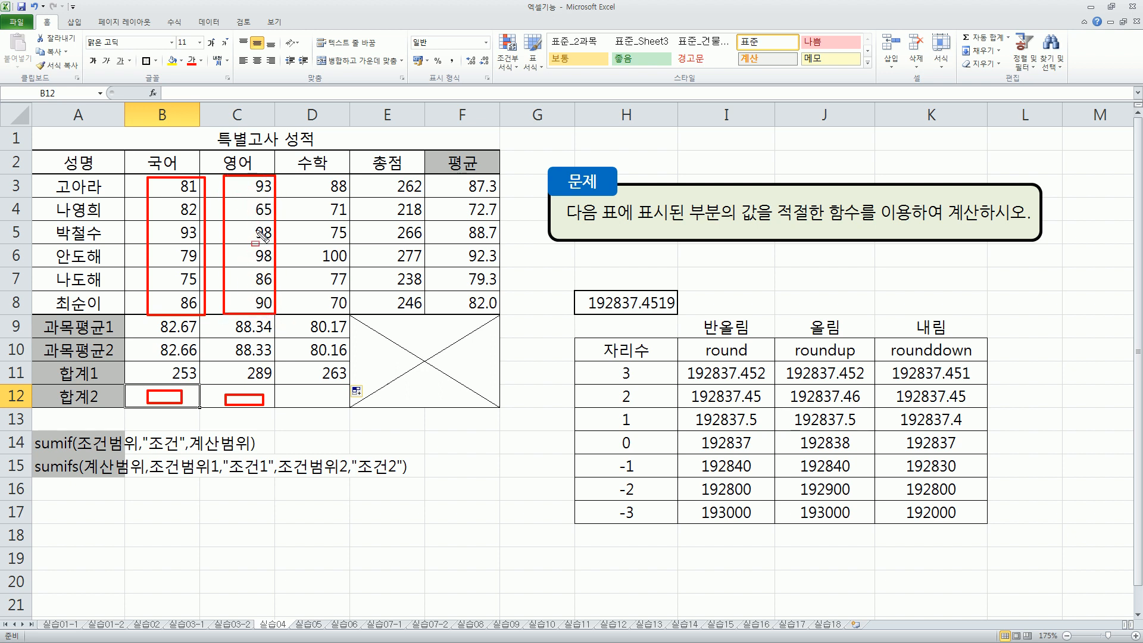
{"action": "left_click_drag", "start_coordinate": [296, 390], "coordinate": [335, 403]}
{"action": "left_click_drag", "start_coordinate": [298, 173], "coordinate": [352, 314]}
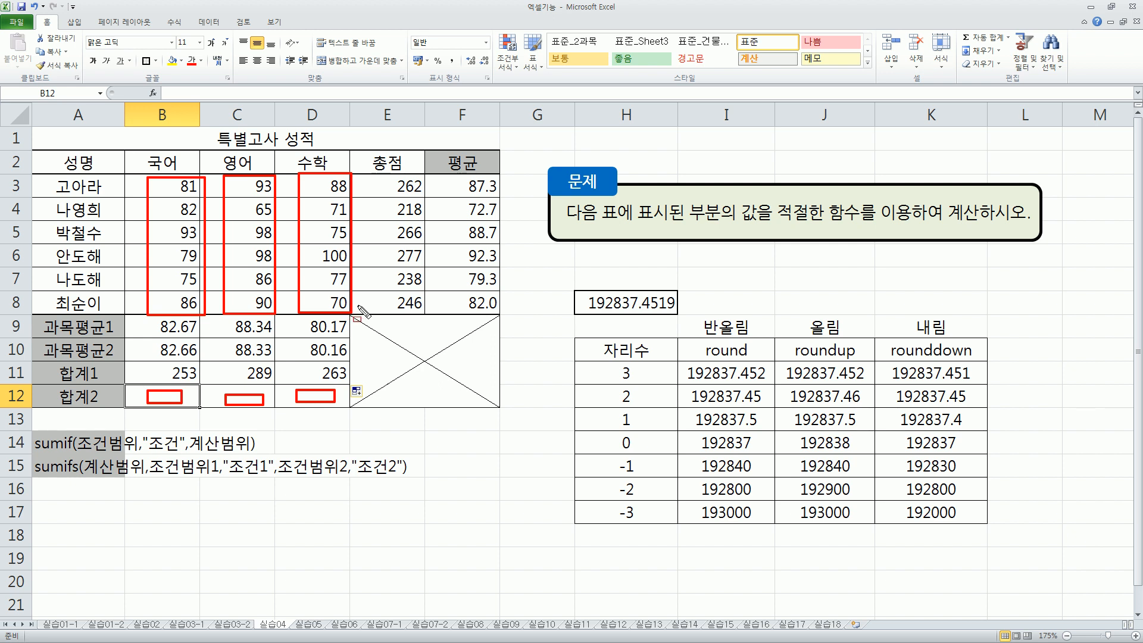
{"action": "key", "text": "Escape"}
Step: Start a SUMIFS formula in B12 with the 국어 scores B3:B8 as the sum range
{"action": "type", "text": "="}
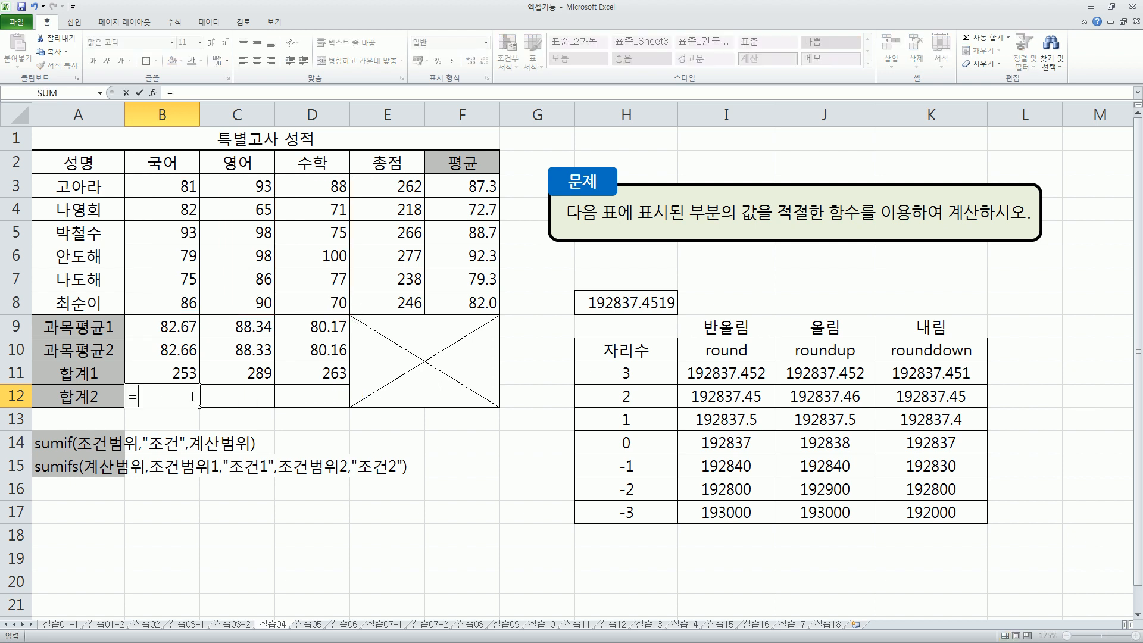
{"action": "type", "text": "sumifs"}
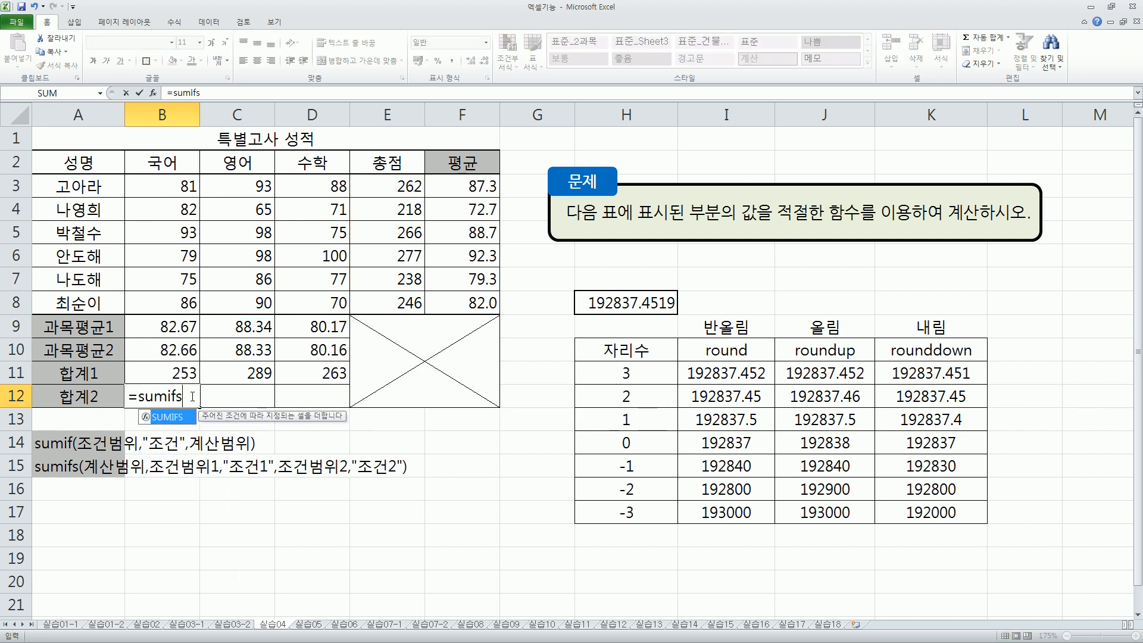
{"action": "type", "text": "("}
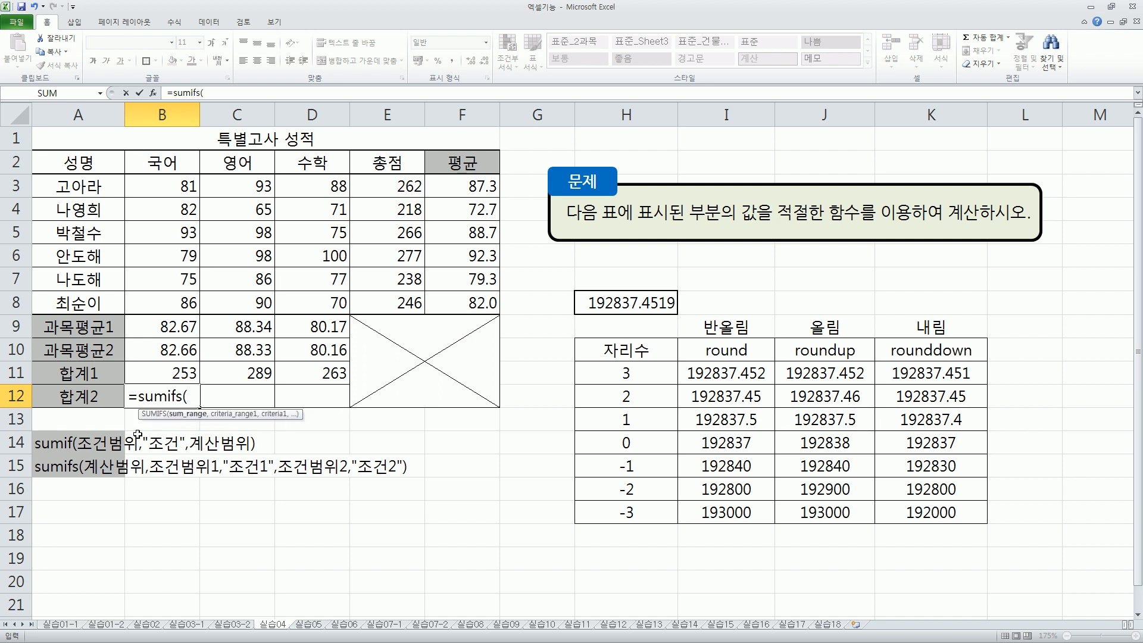
{"action": "left_click_drag", "start_coordinate": [168, 187], "coordinate": [182, 304]}
{"action": "type", "text": ","}
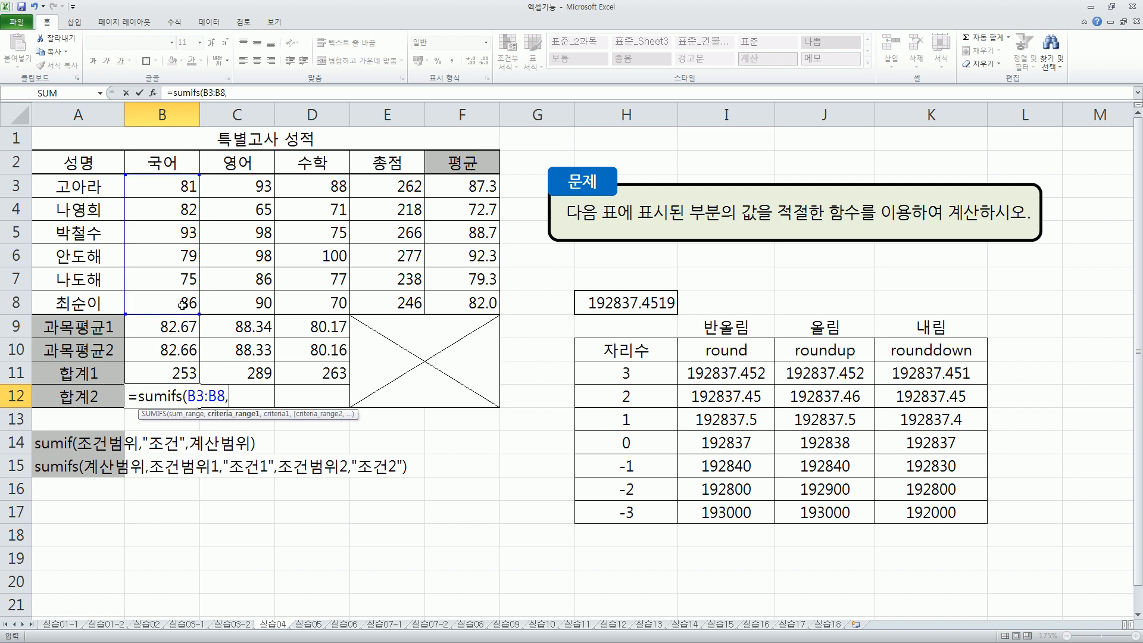
Step: Add the first SUMIFS condition in B12, range B3:B8 with ">=80"
{"action": "left_click_drag", "start_coordinate": [181, 187], "coordinate": [182, 305]}
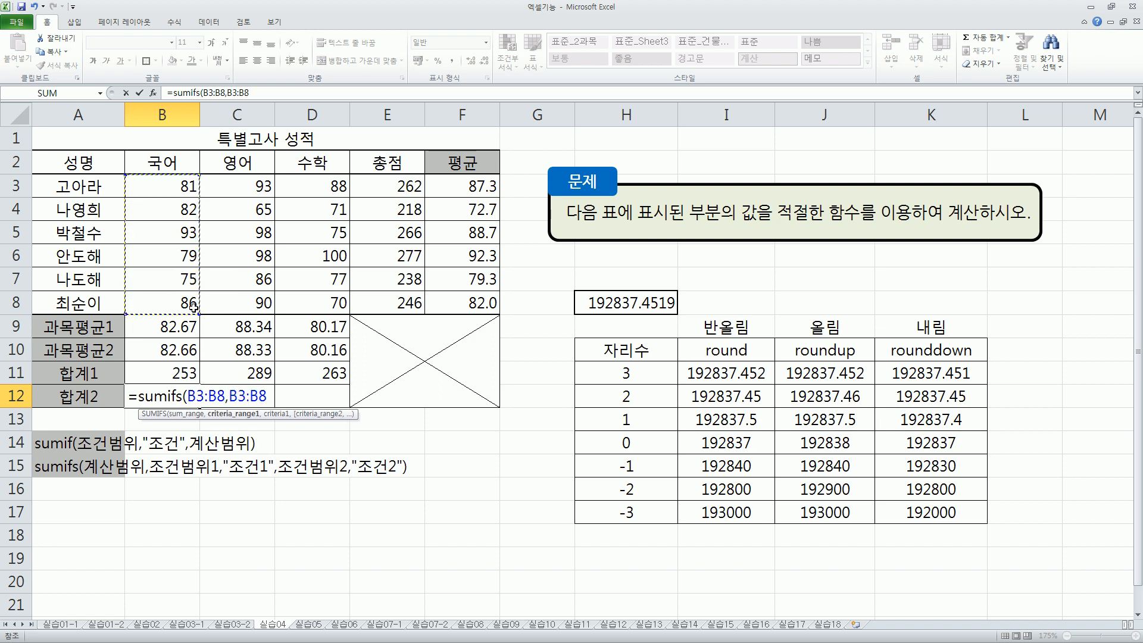
{"action": "type", "text": ","}
{"action": "type", "text": "\">="}
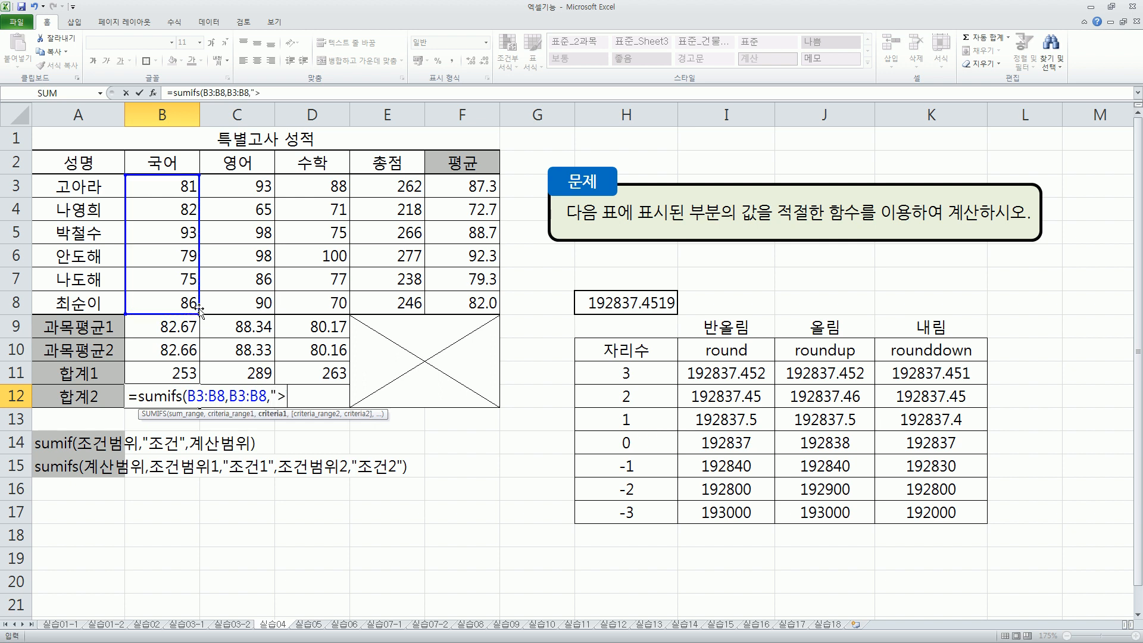
{"action": "type", "text": "80\","}
Step: Add the second SUMIFS condition, range B3:B8 with "<=95", and finish the formula in B12
{"action": "left_click_drag", "start_coordinate": [172, 180], "coordinate": [197, 293]}
{"action": "type", "text": ",\""}
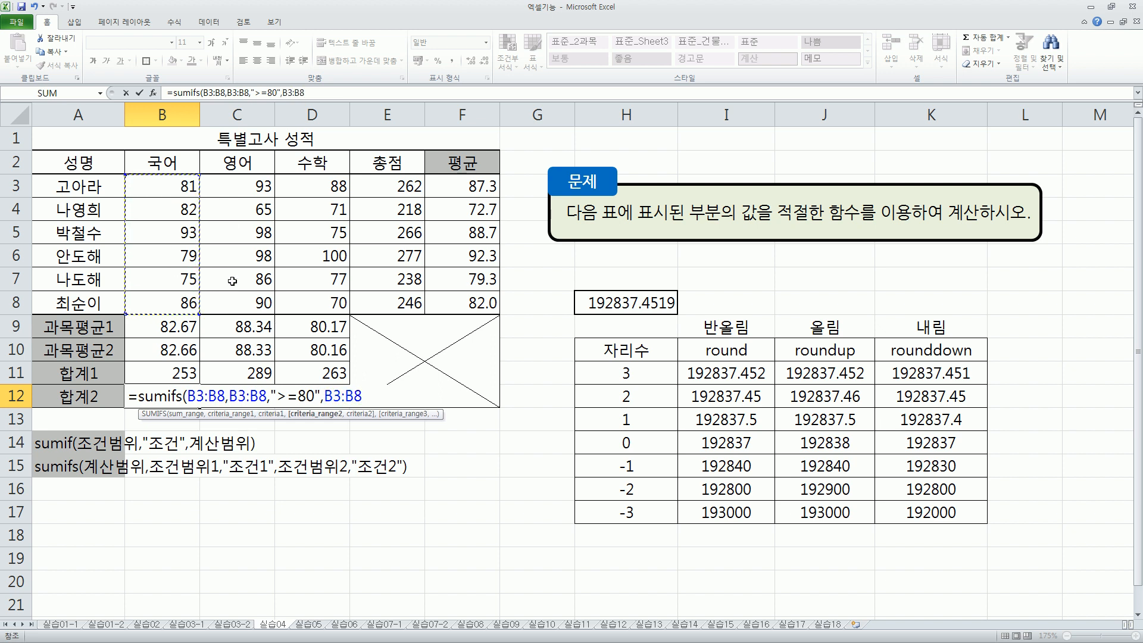
{"action": "type", "text": "<=95\")"}
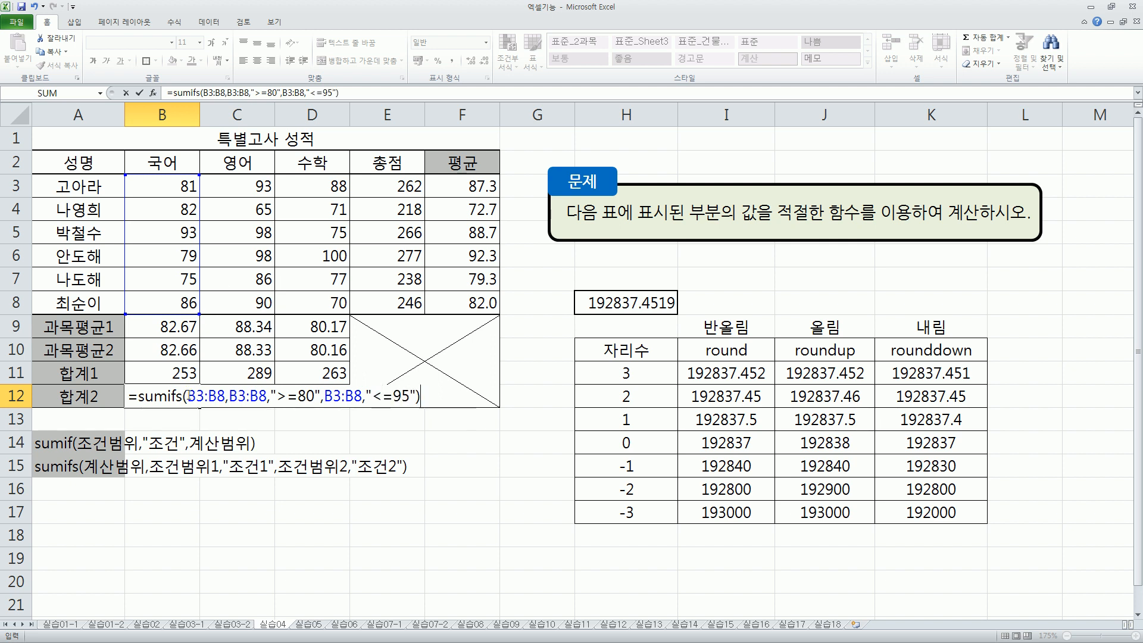
{"action": "left_click_drag", "start_coordinate": [188, 396], "coordinate": [416, 397]}
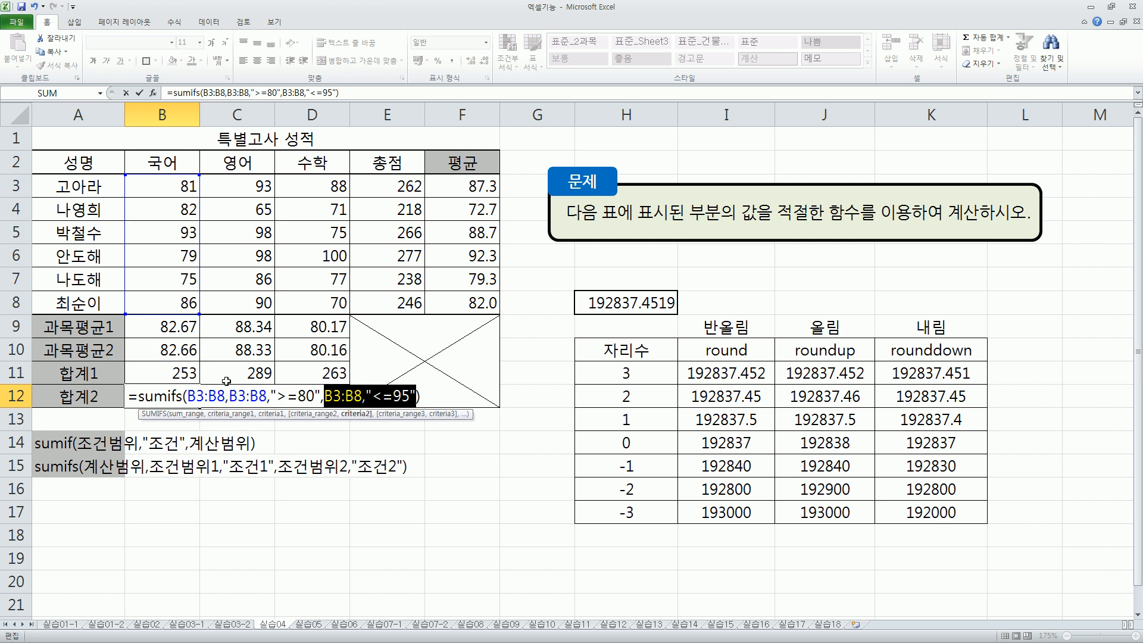
{"action": "left_click_drag", "start_coordinate": [196, 396], "coordinate": [353, 398]}
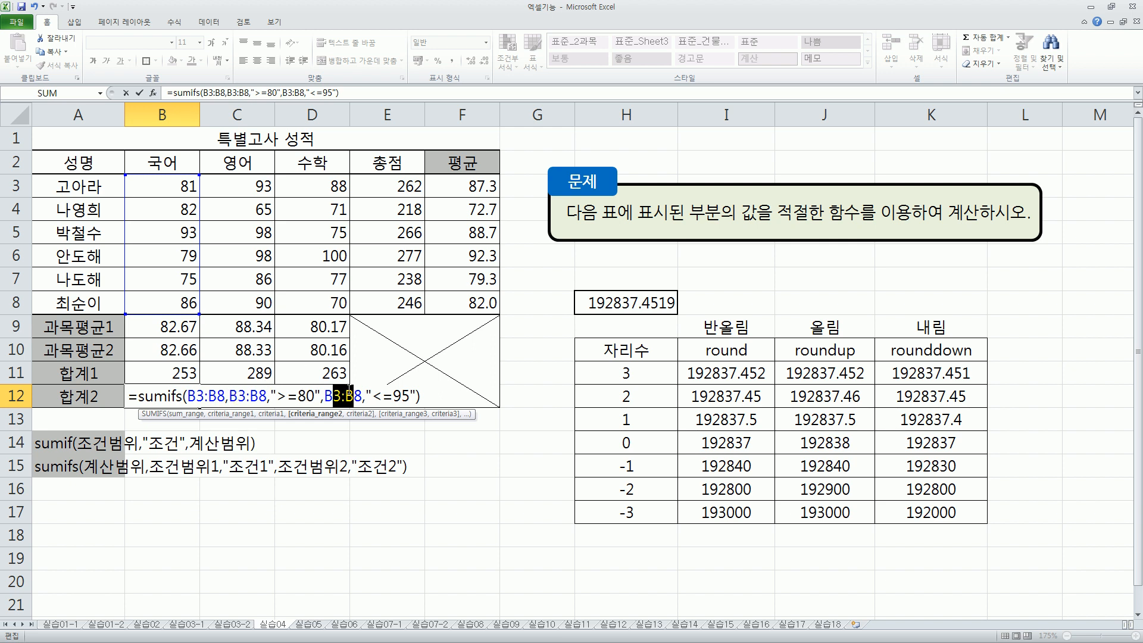
{"action": "key", "text": "Return"}
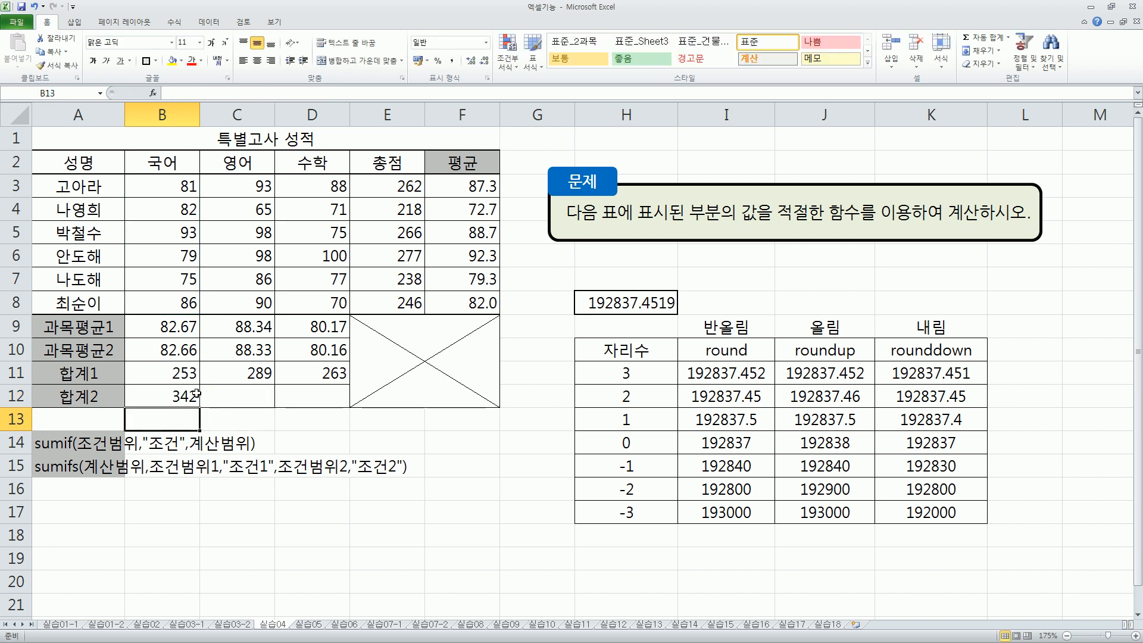
Step: Fill B12's SUMIFS formula across the 합계2 row to D12
{"action": "left_click", "coordinate": [187, 396]}
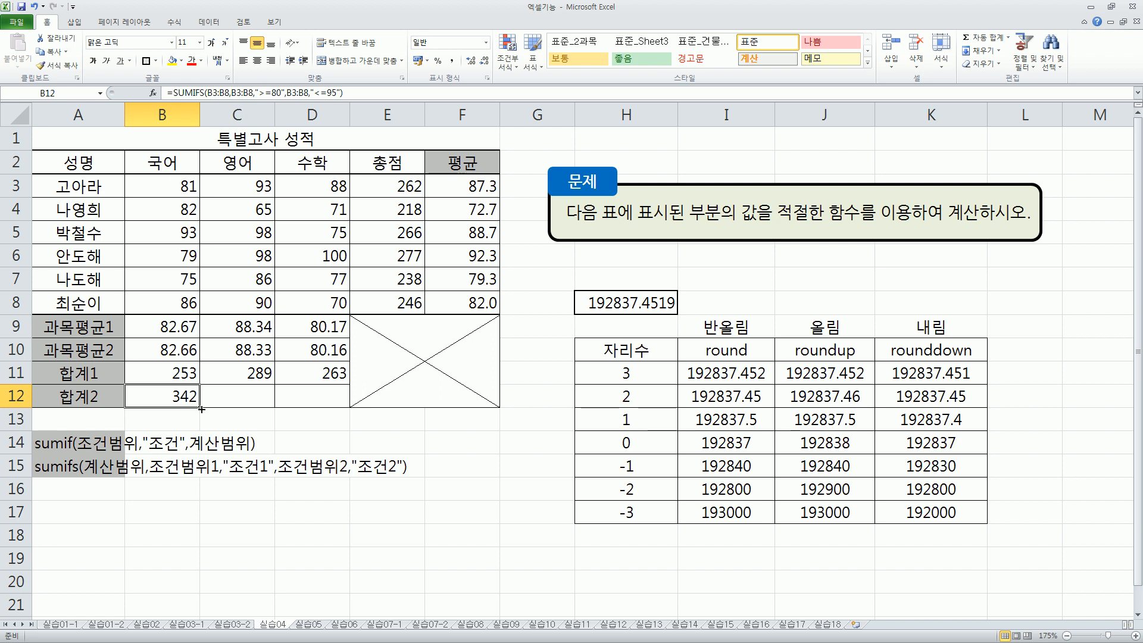
{"action": "left_click_drag", "start_coordinate": [238, 407], "coordinate": [327, 407]}
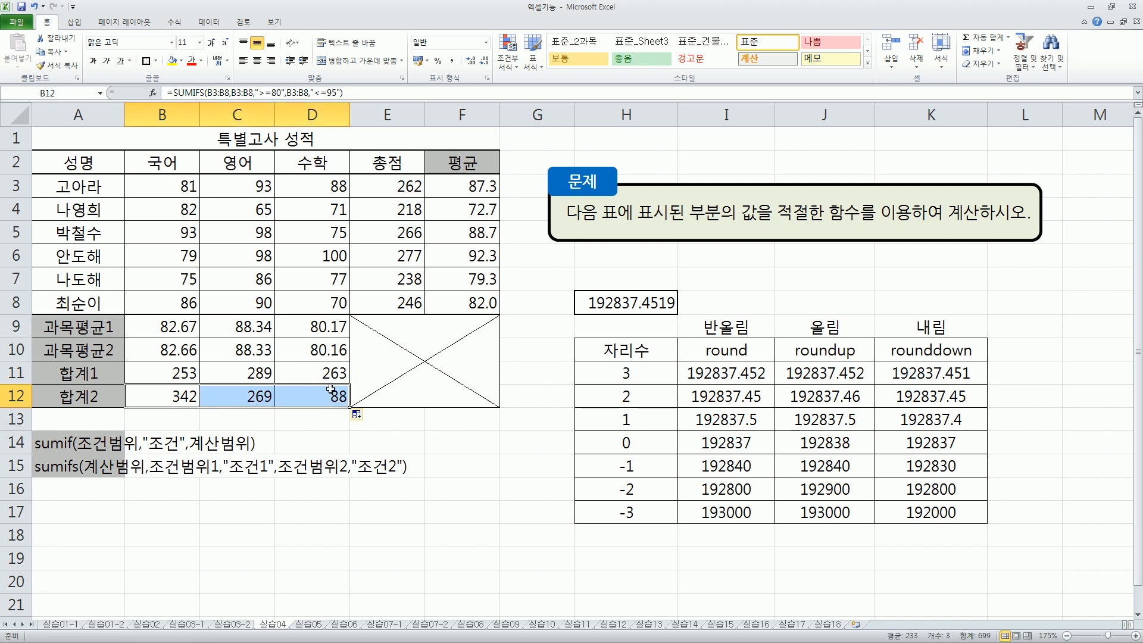
{"action": "left_click", "coordinate": [314, 425]}
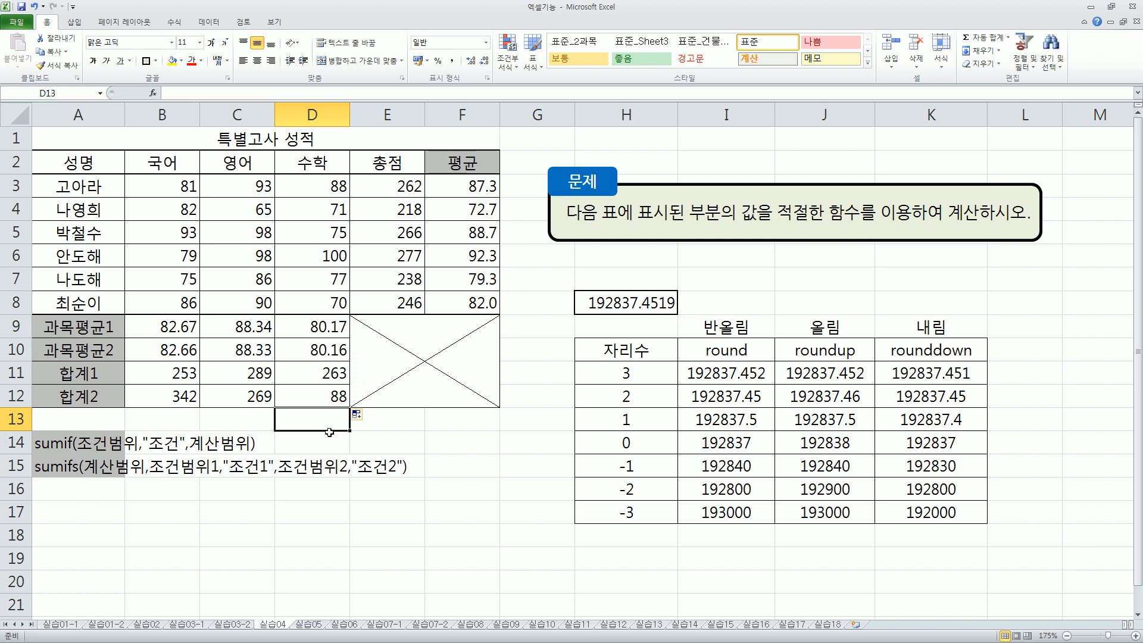